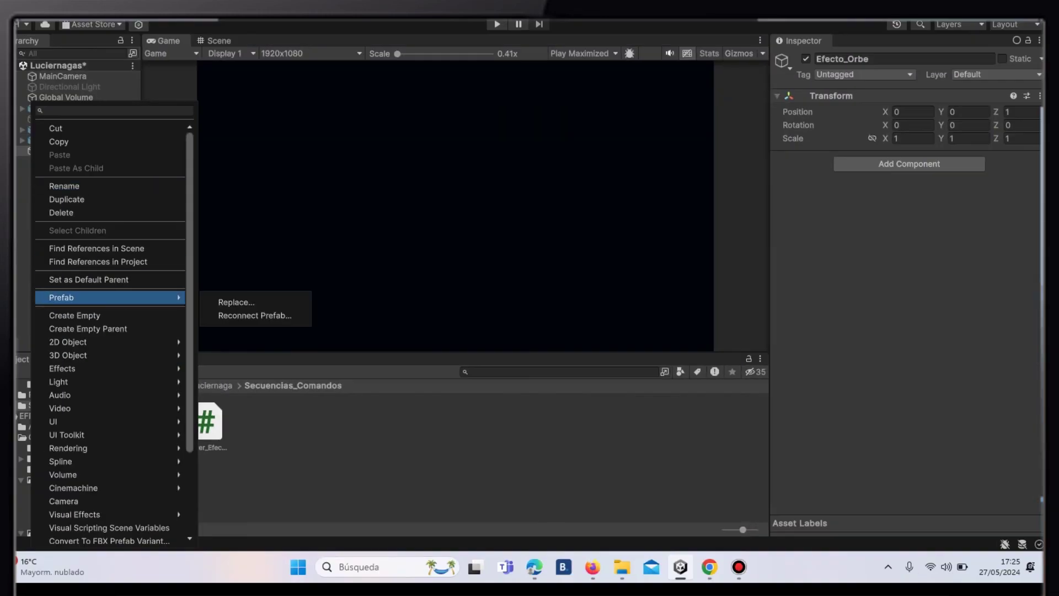
Add a Particle System under Efecto_Orbe through Effects > Particle System.
{"action": "left_click", "coordinate": [243, 371]}
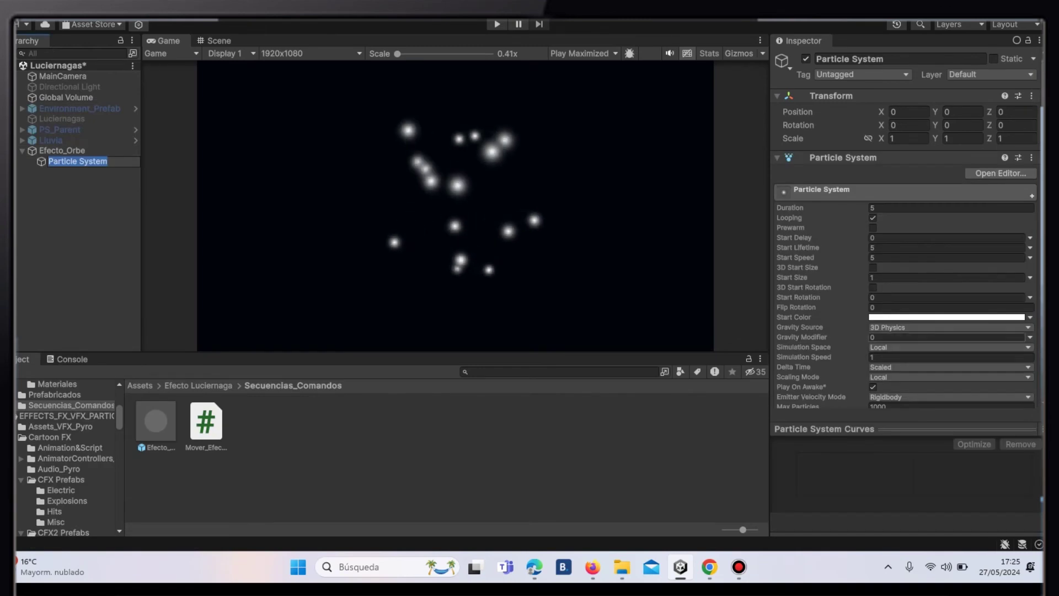
Set Start Speed to 0, Start Size to 3.5 and Max Particles to 5.
{"action": "left_click", "coordinate": [946, 257]}
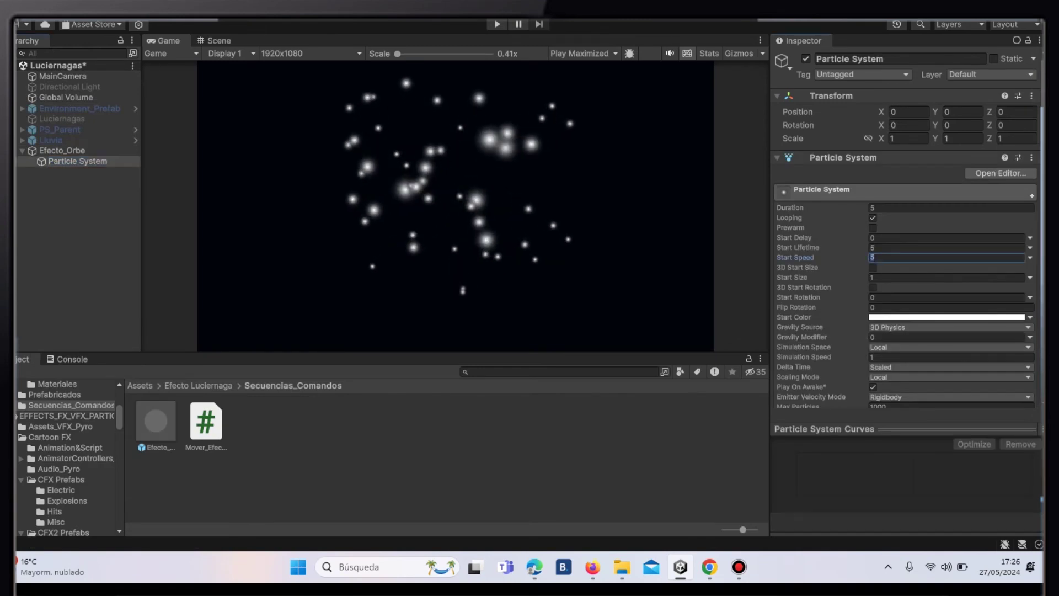
{"action": "key", "text": "BackSpace"}
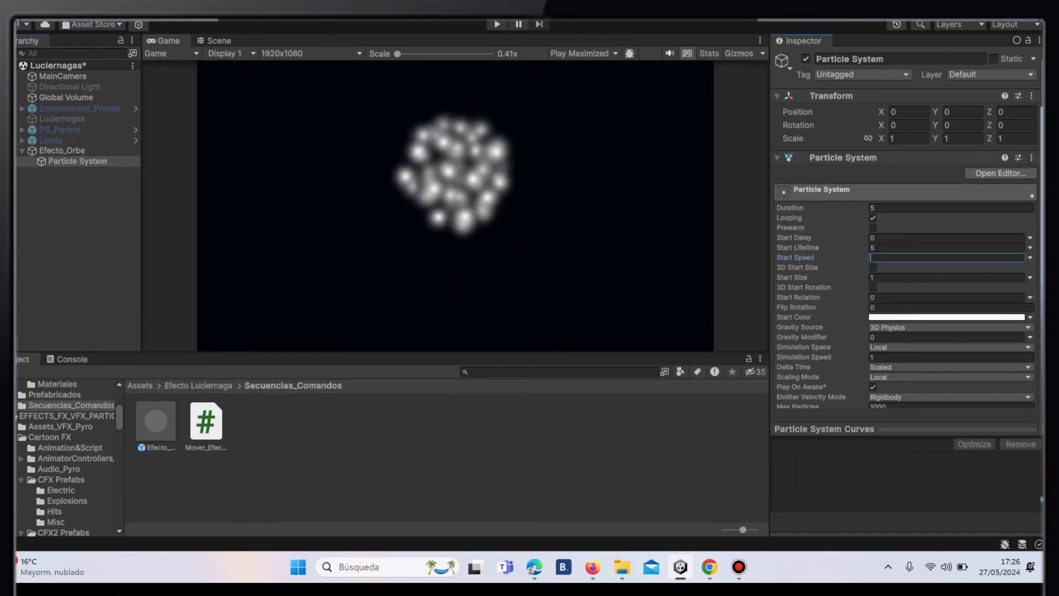
{"action": "left_click", "coordinate": [946, 276]}
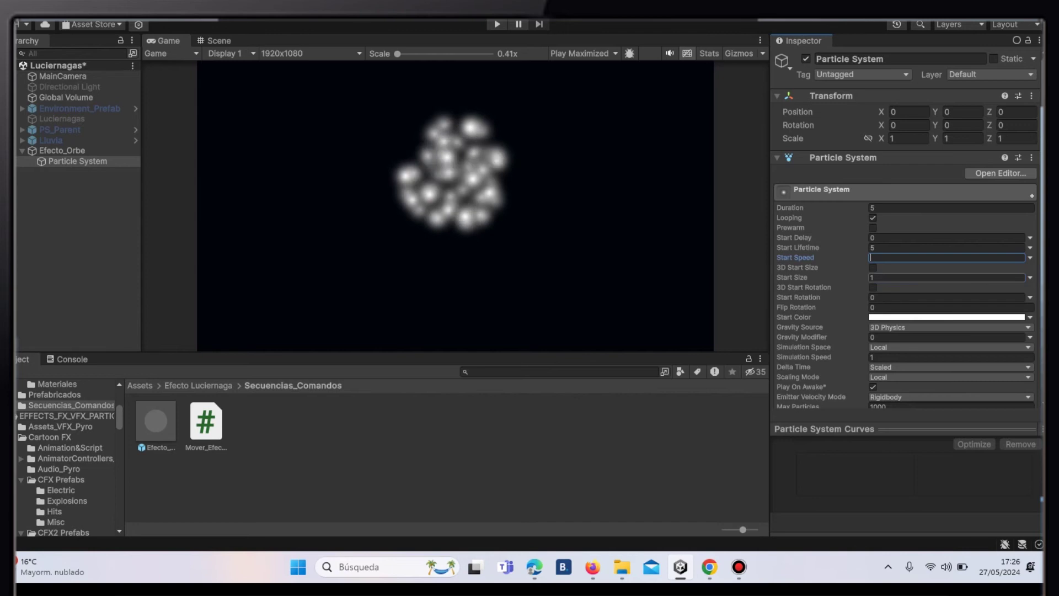
{"action": "key", "text": "BackSpace"}
{"action": "type", "text": "3.5"}
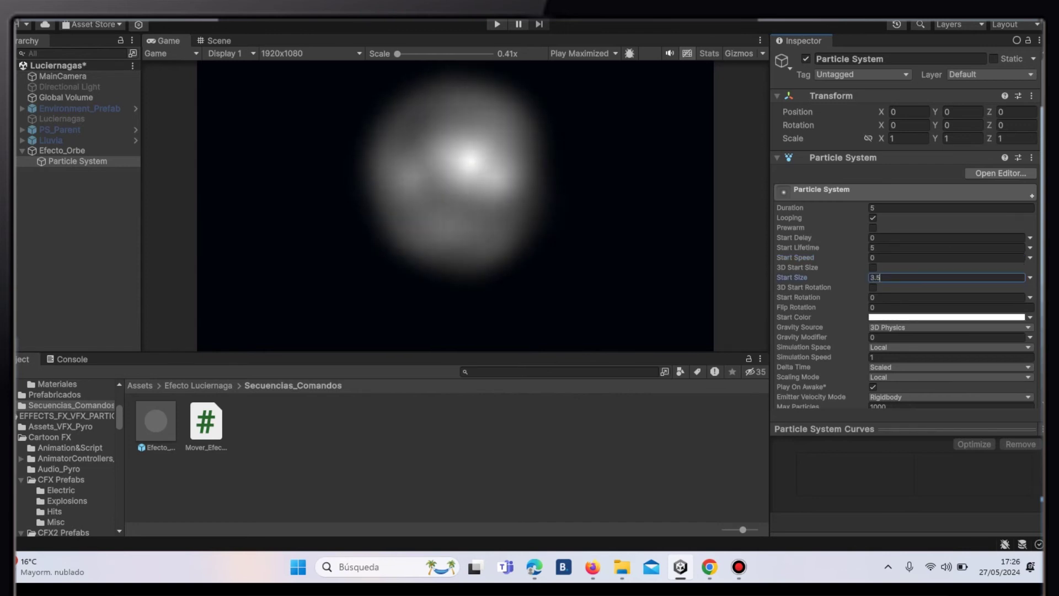
{"action": "scroll", "coordinate": [905, 249], "scroll_direction": "down", "scroll_amount": 5}
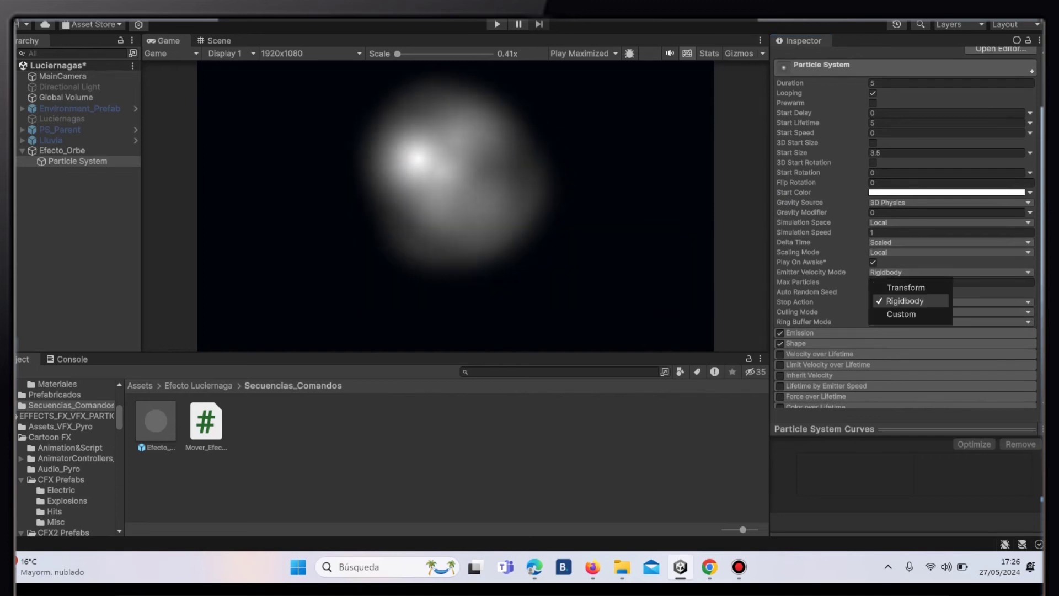
{"action": "left_click", "coordinate": [886, 282]}
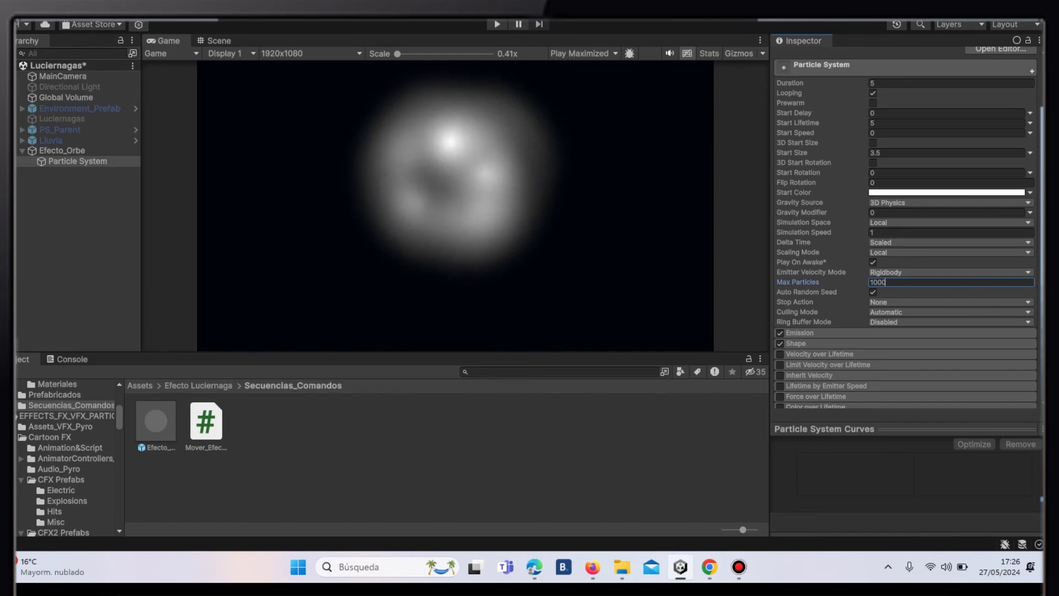
{"action": "key", "text": "BackSpace"}
{"action": "key", "text": "BackSpace"}
{"action": "key", "text": "BackSpace"}
{"action": "key", "text": "BackSpace"}
{"action": "type", "text": "5"}
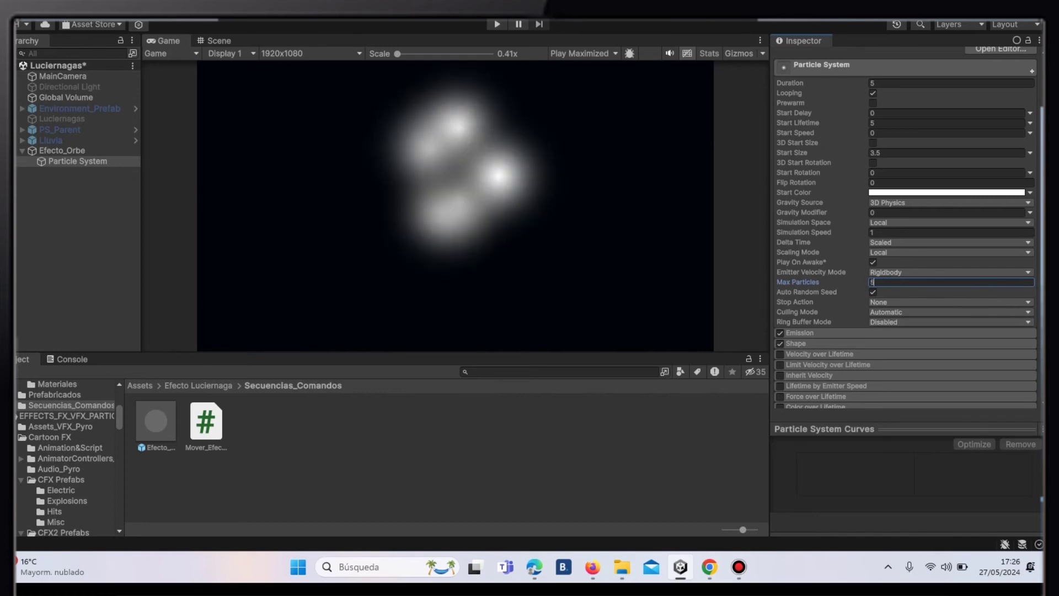
{"action": "scroll", "coordinate": [904, 220], "scroll_direction": "down", "scroll_amount": 3}
Disable the Shape module so particles spawn from a single point.
{"action": "left_click", "coordinate": [796, 280]}
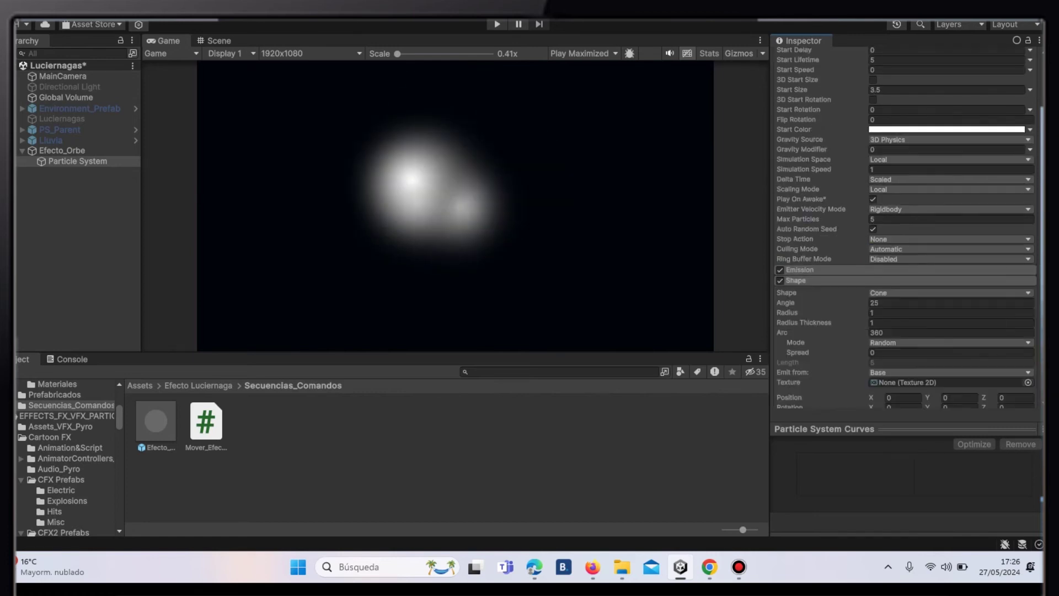
{"action": "left_click", "coordinate": [780, 280]}
{"action": "scroll", "coordinate": [905, 275], "scroll_direction": "down", "scroll_amount": 10}
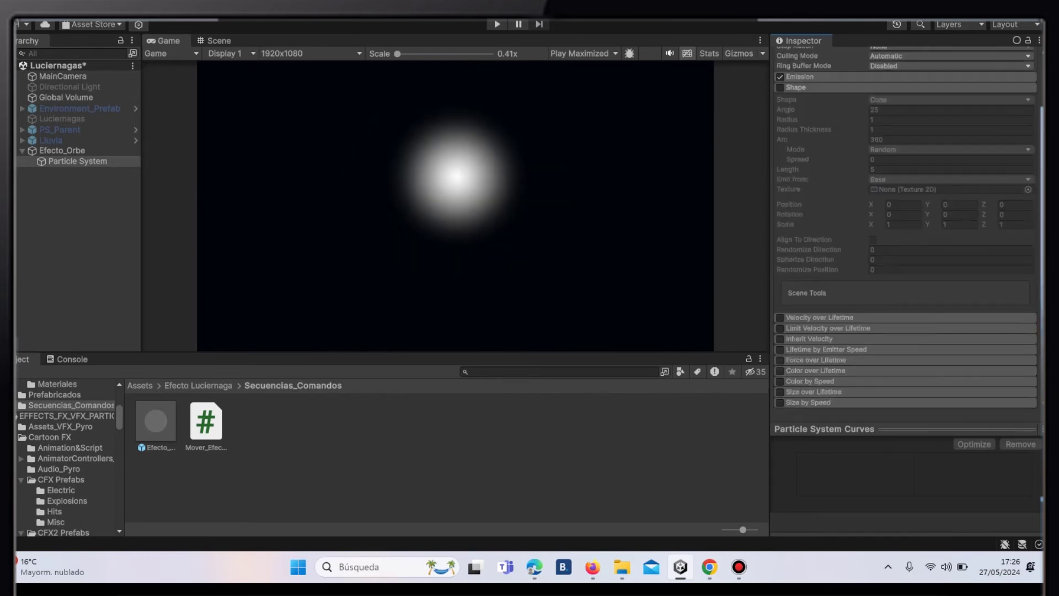
{"action": "scroll", "coordinate": [905, 232], "scroll_direction": "down", "scroll_amount": 2}
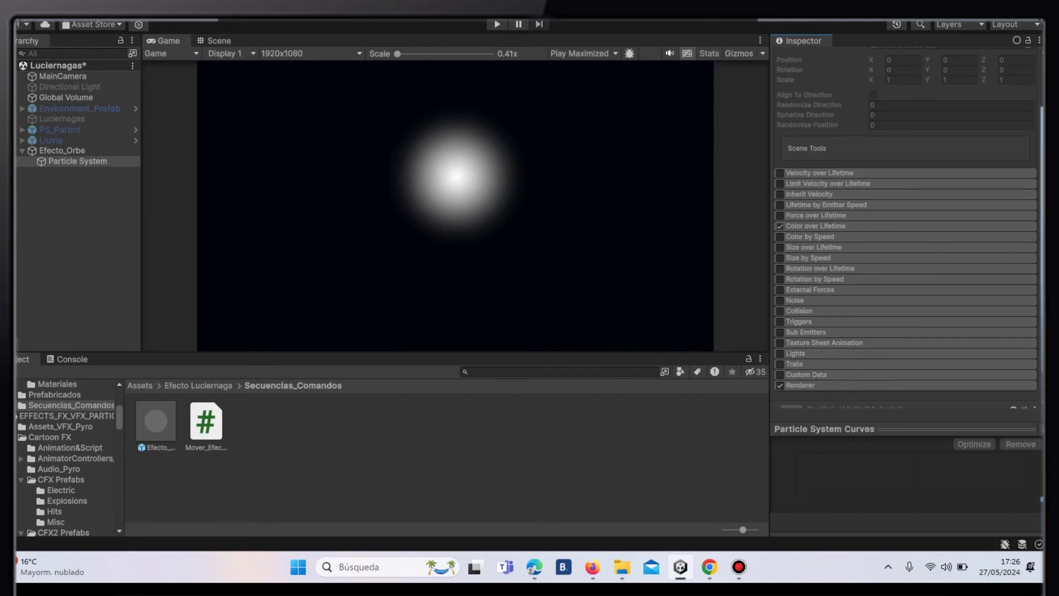
Enable Color over Lifetime with alpha fading from 0 up to 255, then down to 13.
{"action": "left_click", "coordinate": [816, 225]}
{"action": "left_click", "coordinate": [946, 238]}
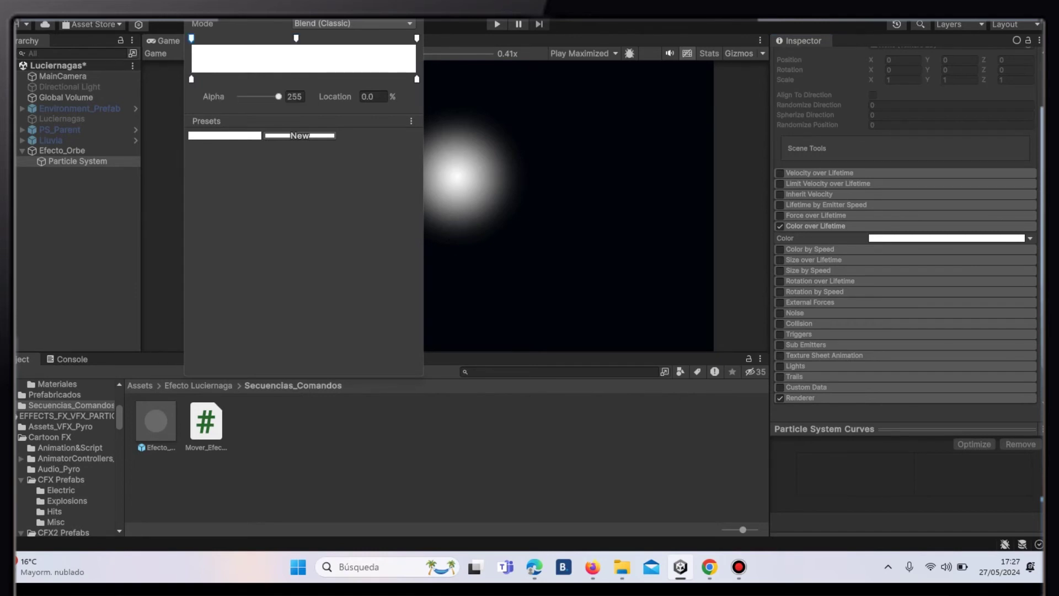
{"action": "left_click_drag", "start_coordinate": [278, 96], "coordinate": [239, 97]}
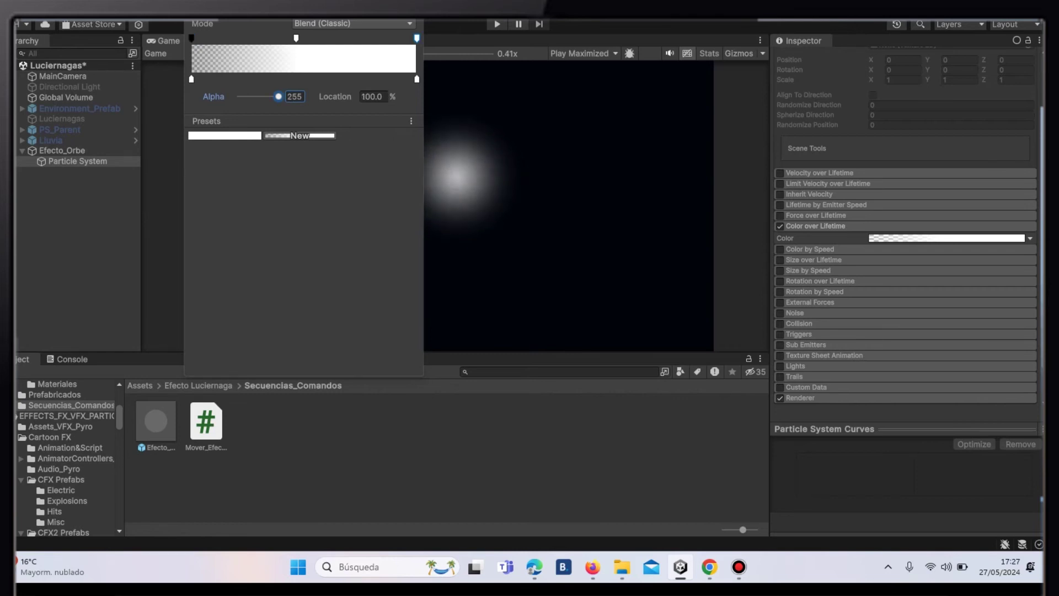
{"action": "left_click_drag", "start_coordinate": [279, 96], "coordinate": [241, 97]}
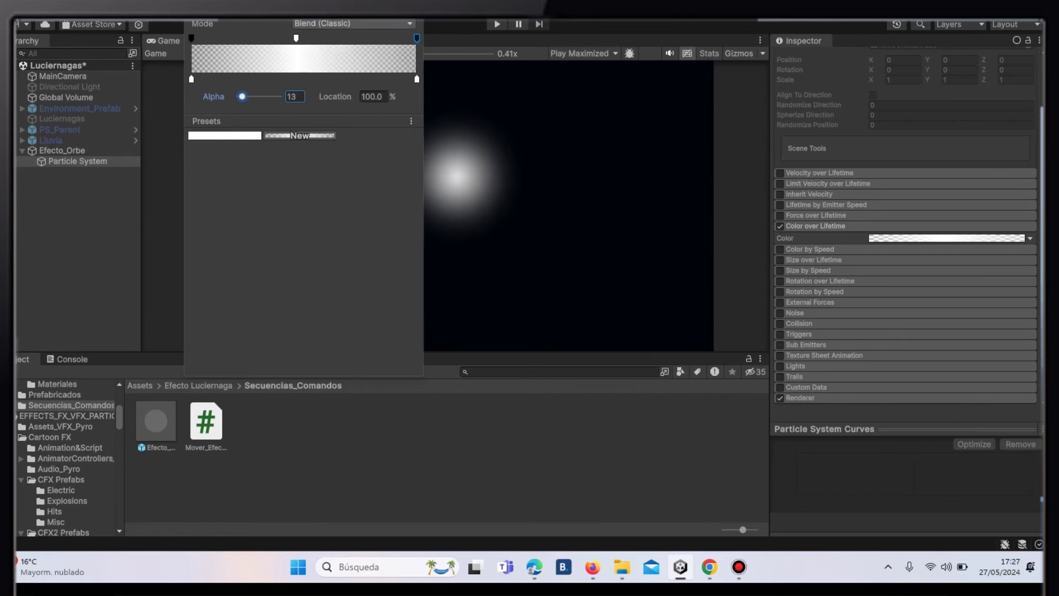
{"action": "key", "text": "Escape"}
Set the particle Start Color to hex 58C5C4 for a soft cyan glow.
{"action": "scroll", "coordinate": [905, 232], "scroll_direction": "up", "scroll_amount": 5}
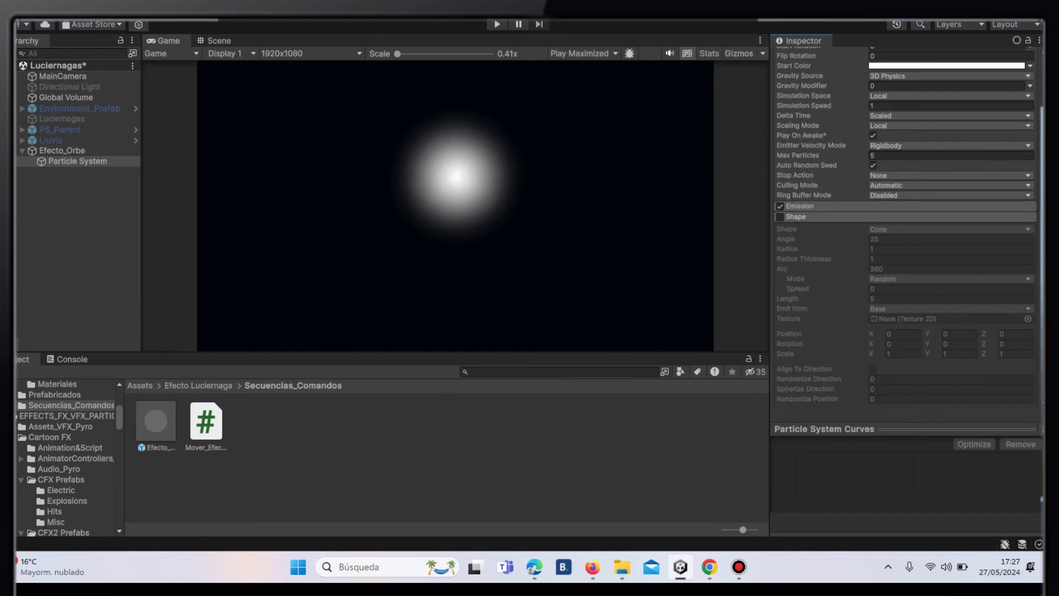
{"action": "scroll", "coordinate": [905, 232], "scroll_direction": "up", "scroll_amount": 3}
{"action": "left_click", "coordinate": [879, 144]}
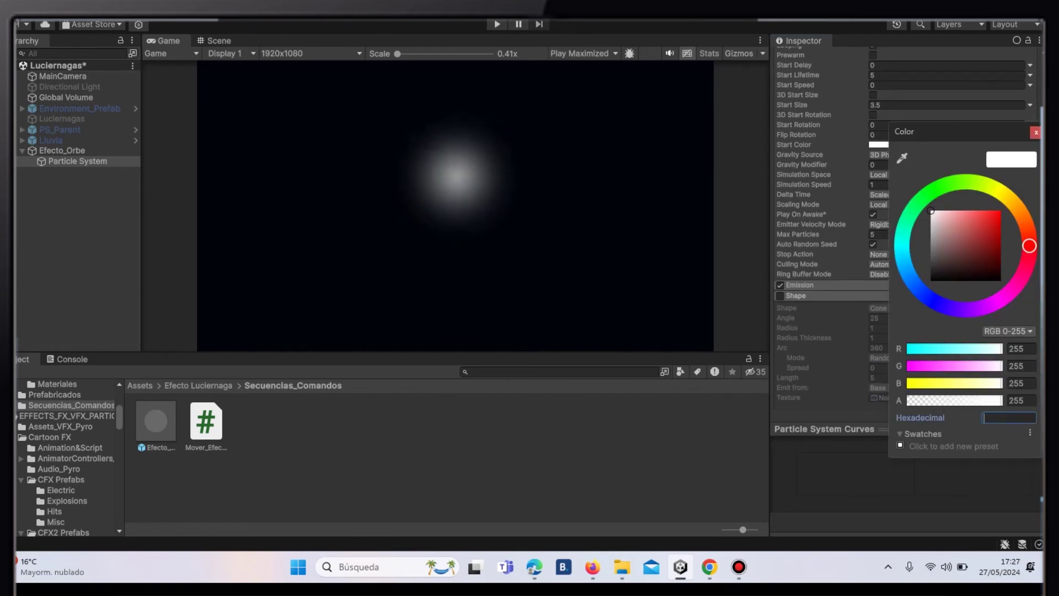
{"action": "left_click", "coordinate": [1009, 418]}
{"action": "key", "text": "BackSpace"}
{"action": "type", "text": "8"}
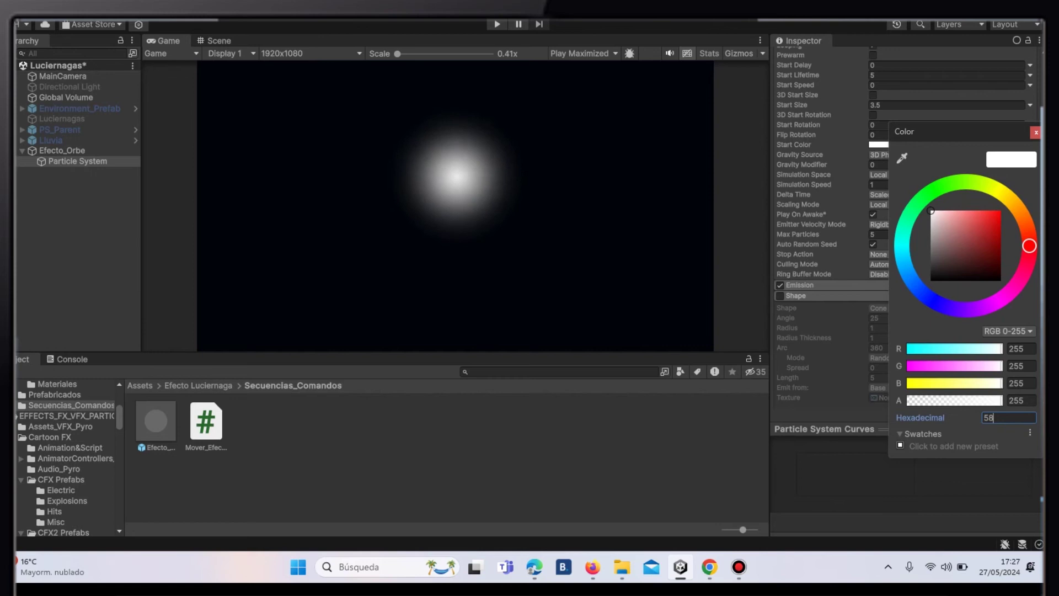
{"action": "type", "text": "C5"}
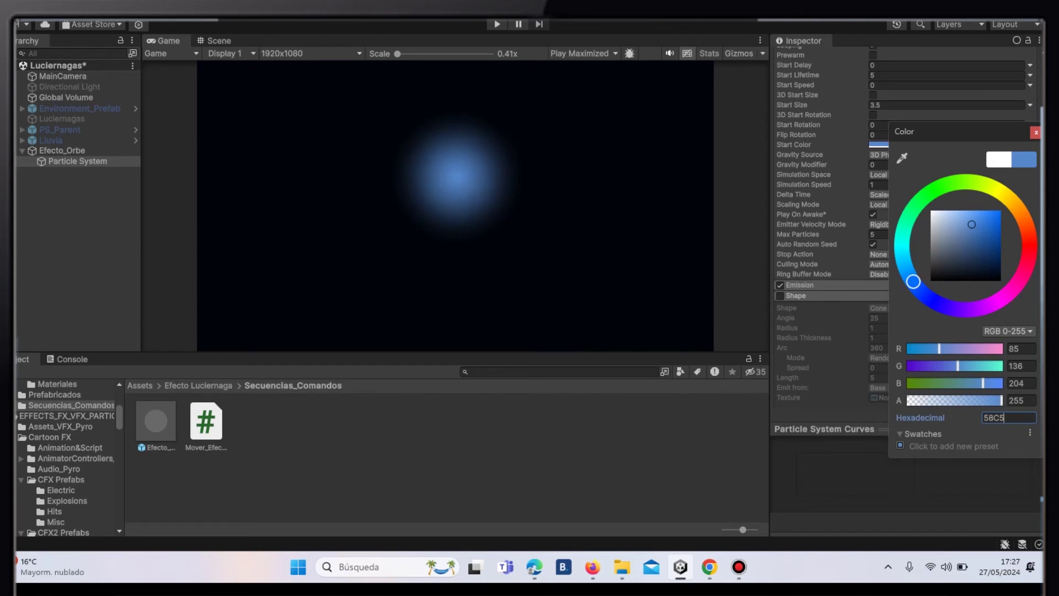
{"action": "type", "text": "C4"}
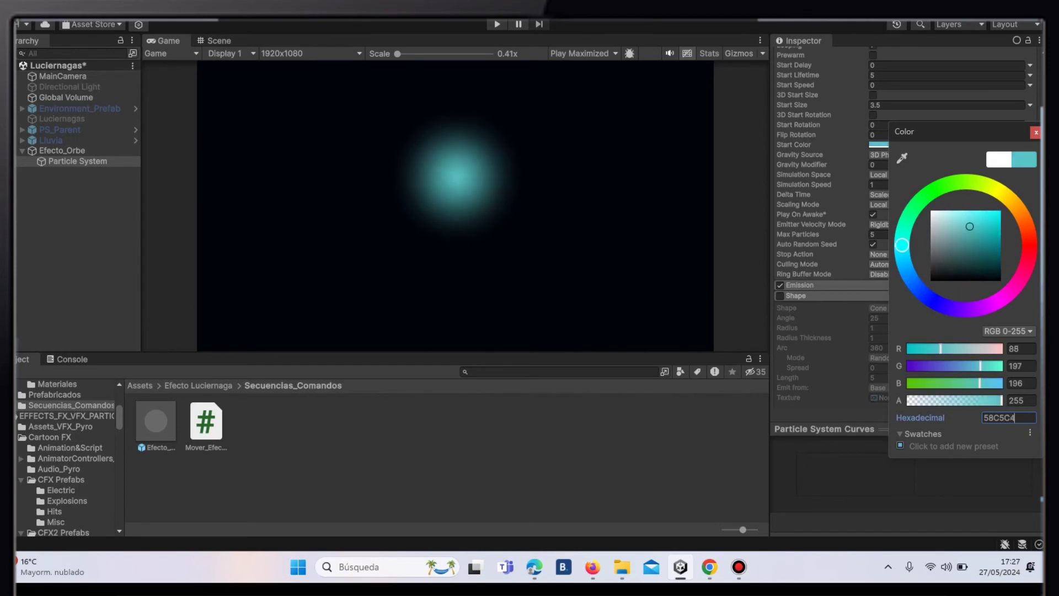
{"action": "key", "text": "Return"}
{"action": "scroll", "coordinate": [904, 221], "scroll_direction": "down", "scroll_amount": 5}
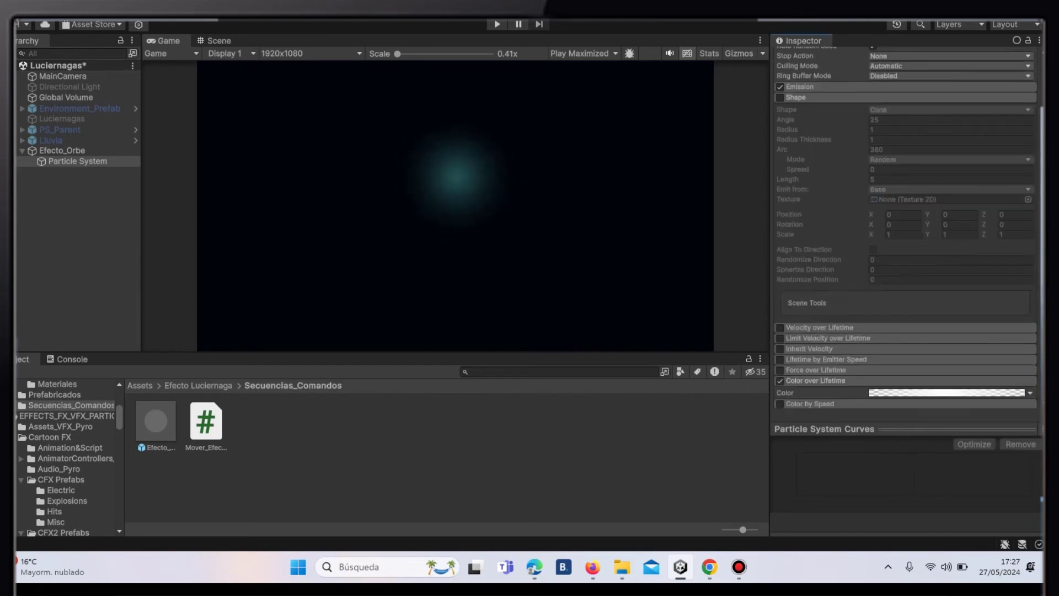
{"action": "scroll", "coordinate": [905, 220], "scroll_direction": "up", "scroll_amount": 3}
{"action": "left_click", "coordinate": [805, 226]}
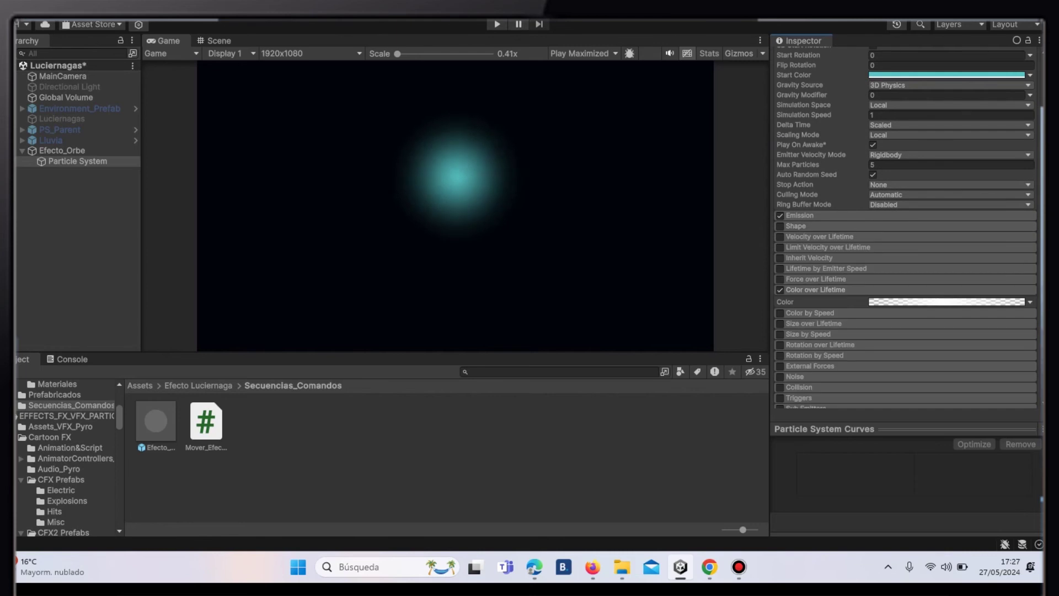
Enable Size over Lifetime and set the size curve's end key to 0.6.
{"action": "left_click", "coordinate": [815, 290]}
{"action": "scroll", "coordinate": [905, 226], "scroll_direction": "down", "scroll_amount": 5}
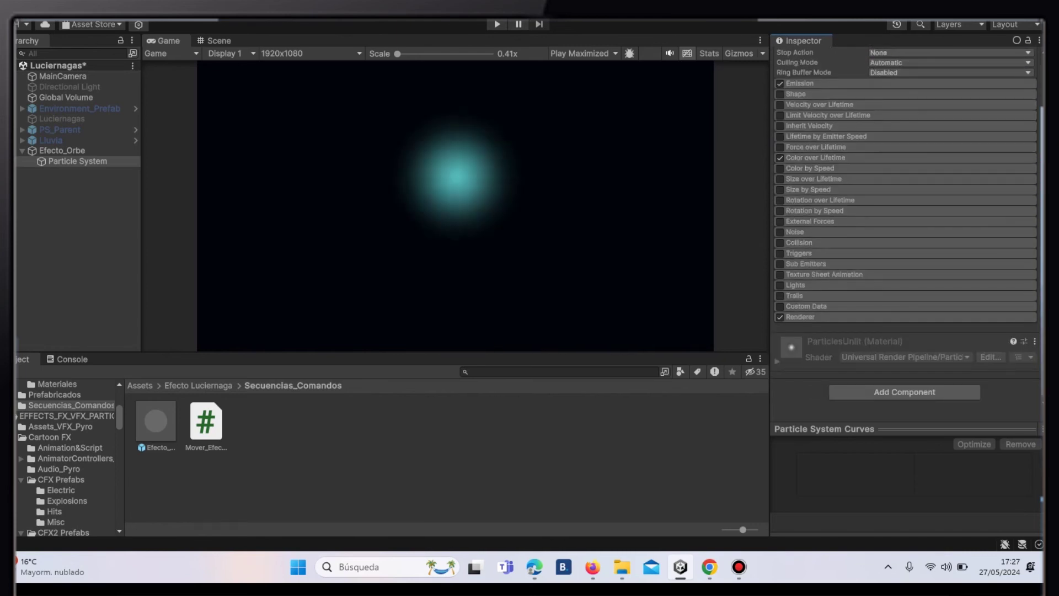
{"action": "left_click", "coordinate": [813, 179]}
{"action": "left_click", "coordinate": [780, 179]}
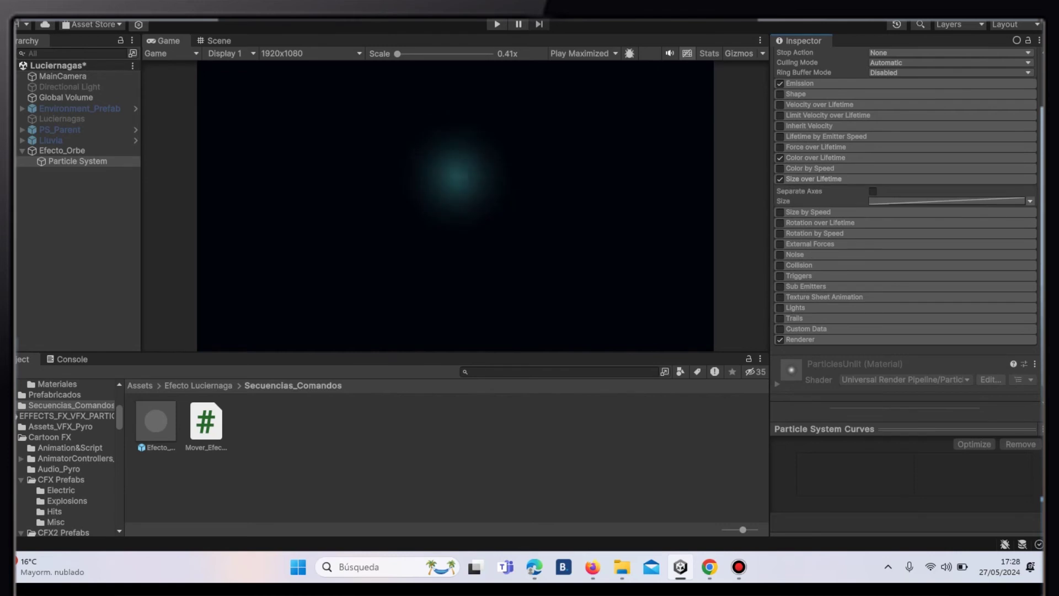
{"action": "left_click", "coordinate": [946, 200]}
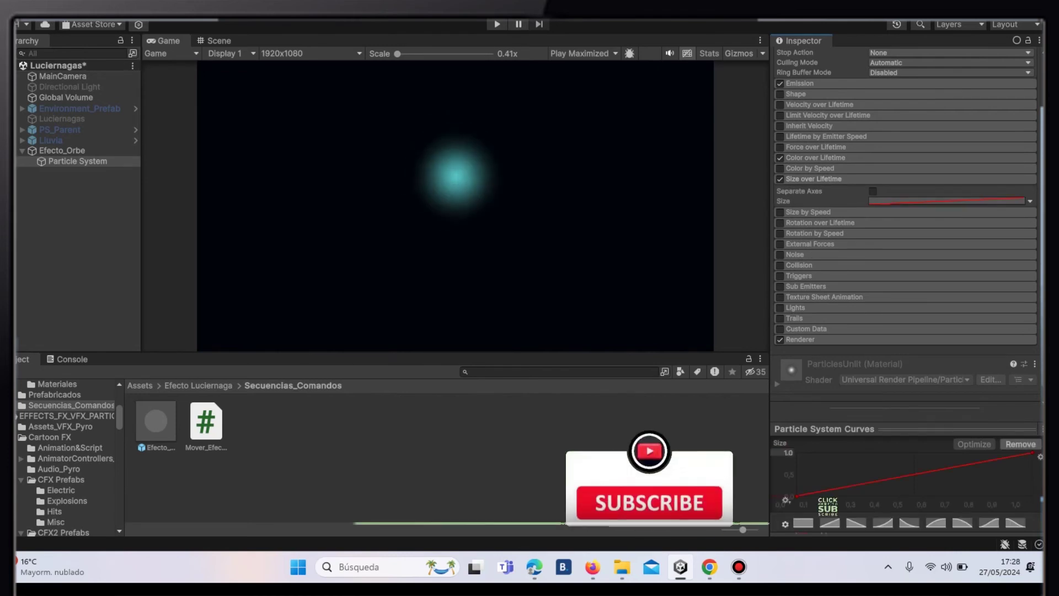
{"action": "left_click_drag", "start_coordinate": [1035, 496], "coordinate": [1031, 474]}
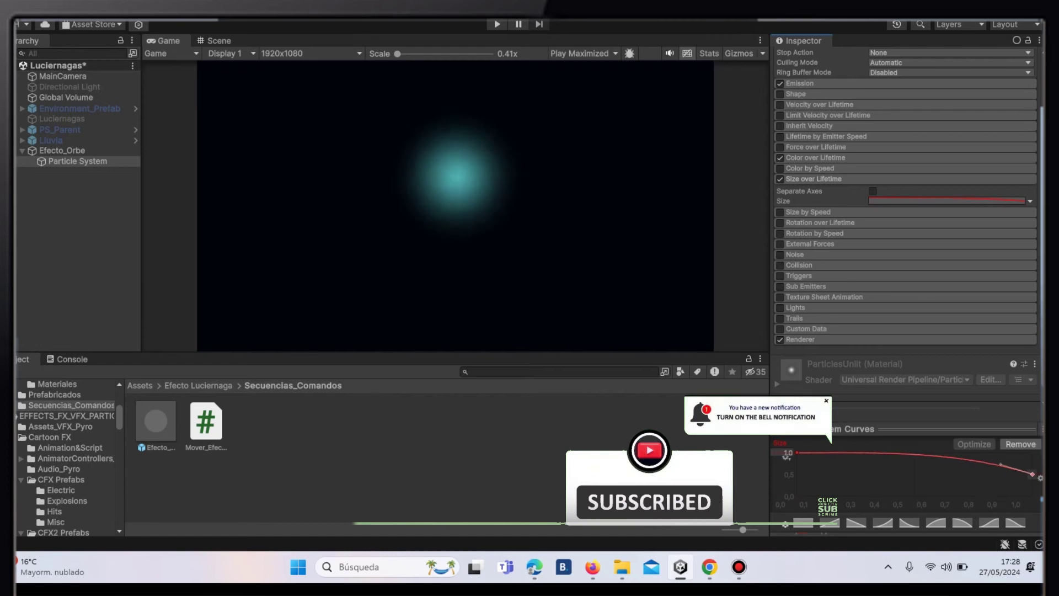
{"action": "left_click_drag", "start_coordinate": [1041, 477], "coordinate": [1040, 470]}
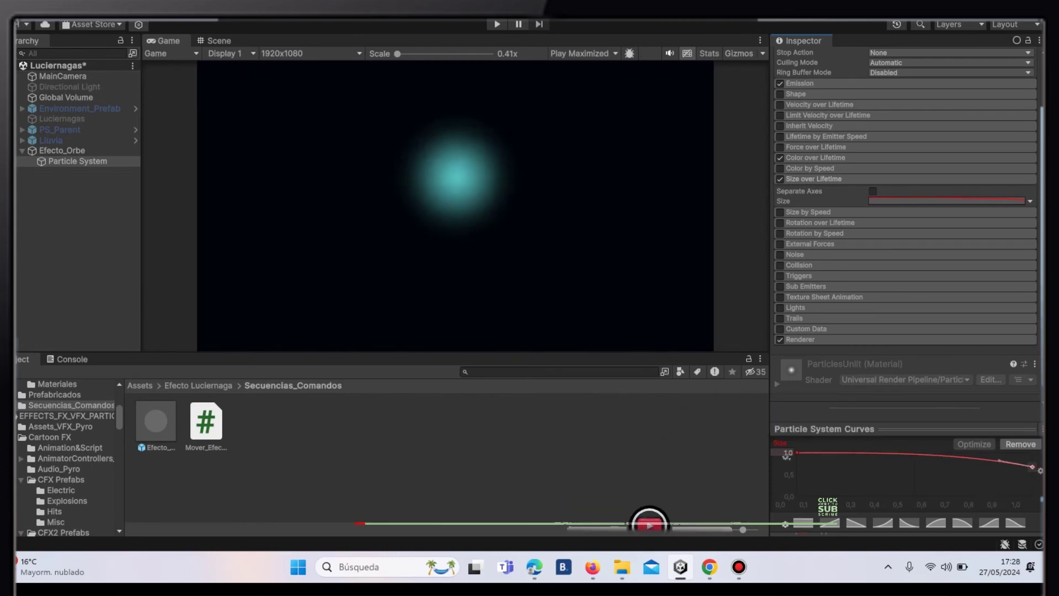
{"action": "scroll", "coordinate": [905, 232], "scroll_direction": "up", "scroll_amount": 2}
{"action": "scroll", "coordinate": [905, 232], "scroll_direction": "up", "scroll_amount": 7}
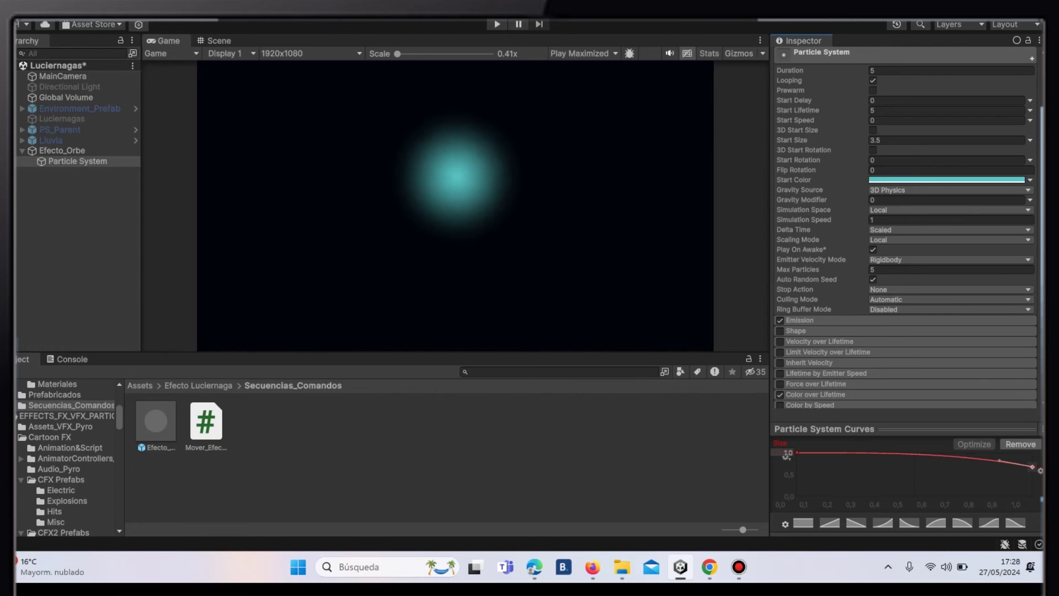
{"action": "scroll", "coordinate": [904, 231], "scroll_direction": "down", "scroll_amount": 7}
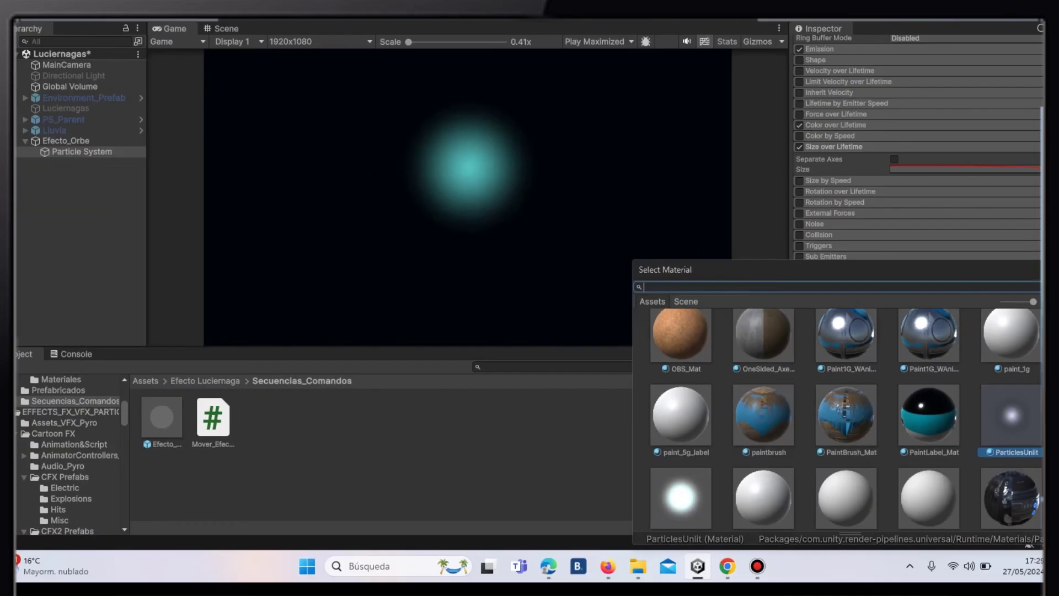
Assign the Circulo material to the Particle System's Renderer.
{"action": "type", "text": "Circulo"}
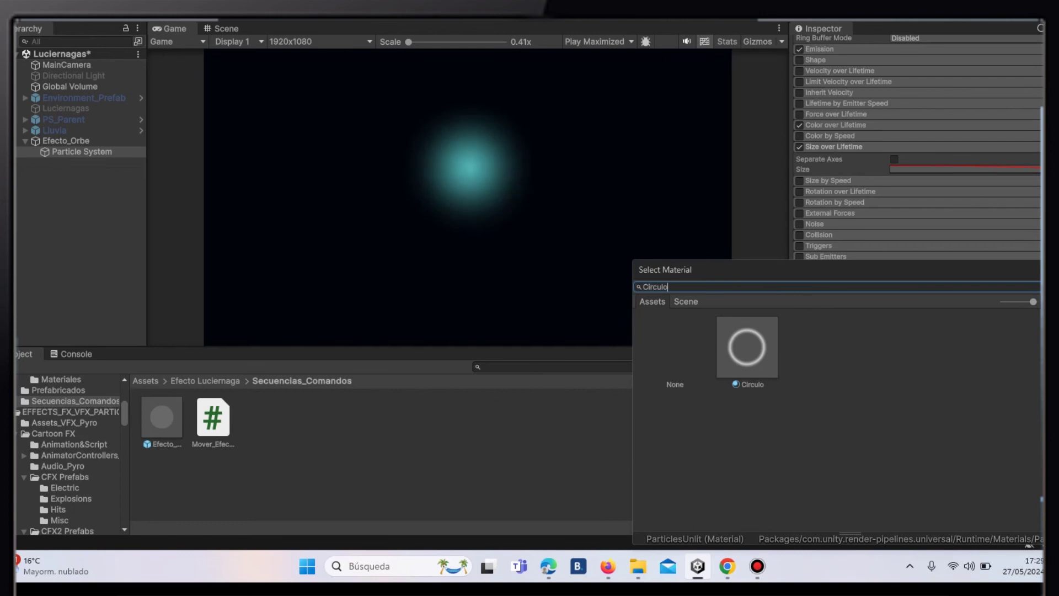
{"action": "key", "text": "Return"}
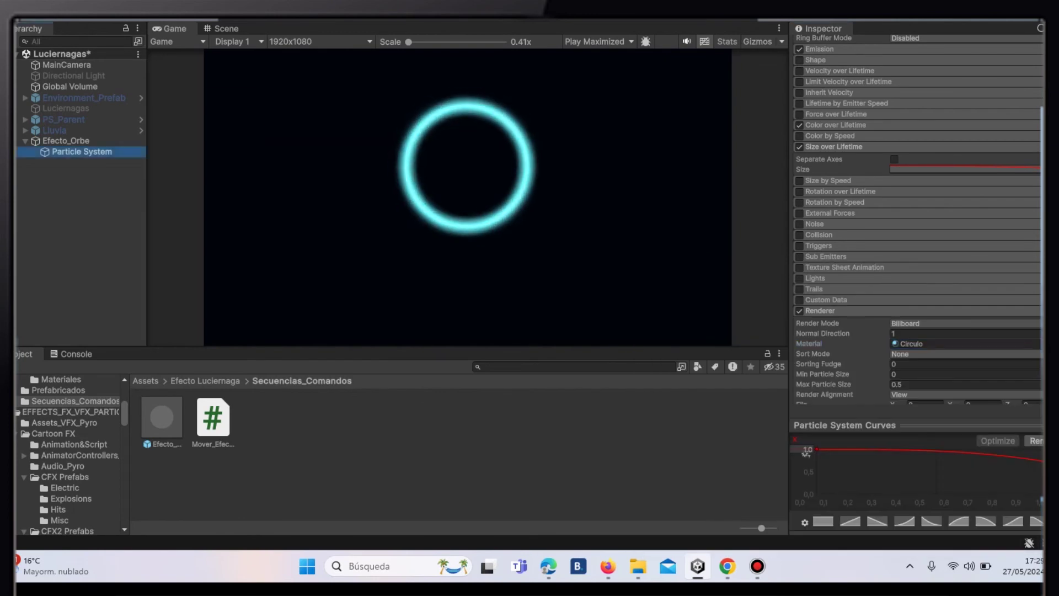
{"action": "right_click", "coordinate": [88, 93]}
{"action": "mouse_move", "coordinate": [138, 336]}
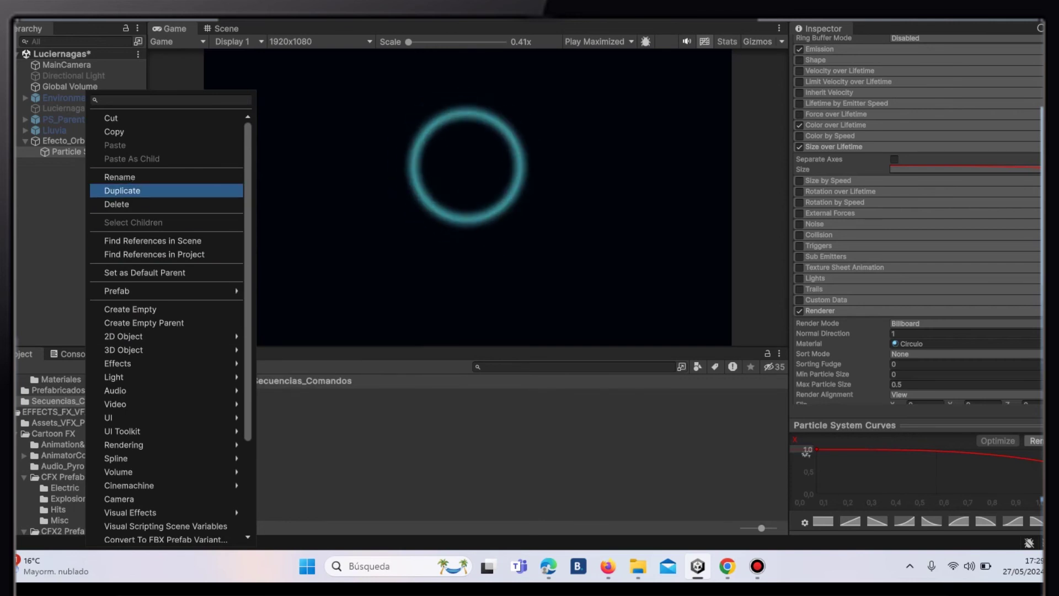
Rename the ring's Particle System to 'Orbe'.
{"action": "left_click", "coordinate": [120, 177]}
{"action": "type", "text": "Orbe"}
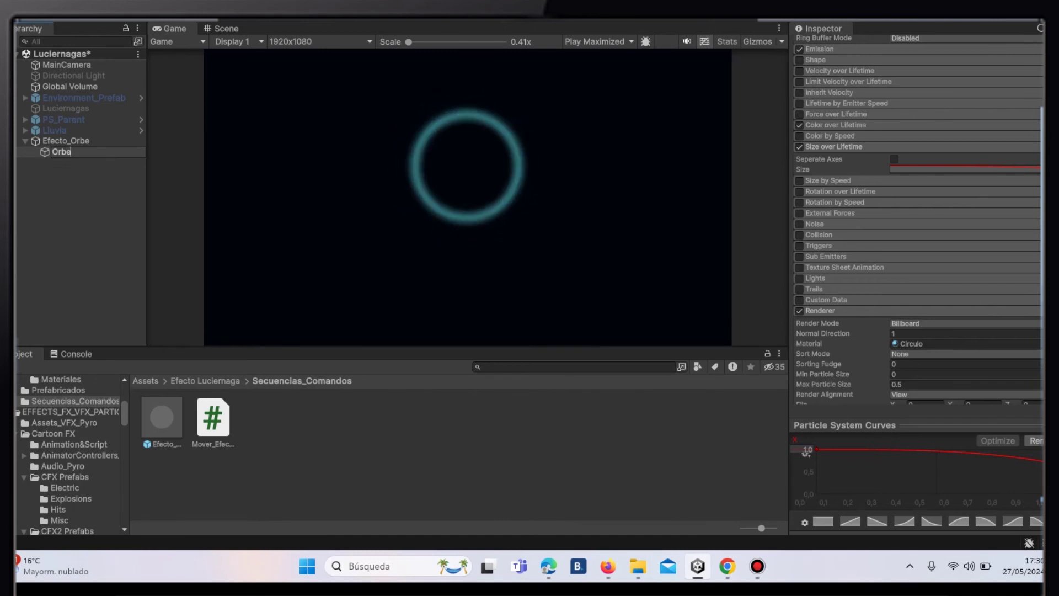
{"action": "key", "text": "Return"}
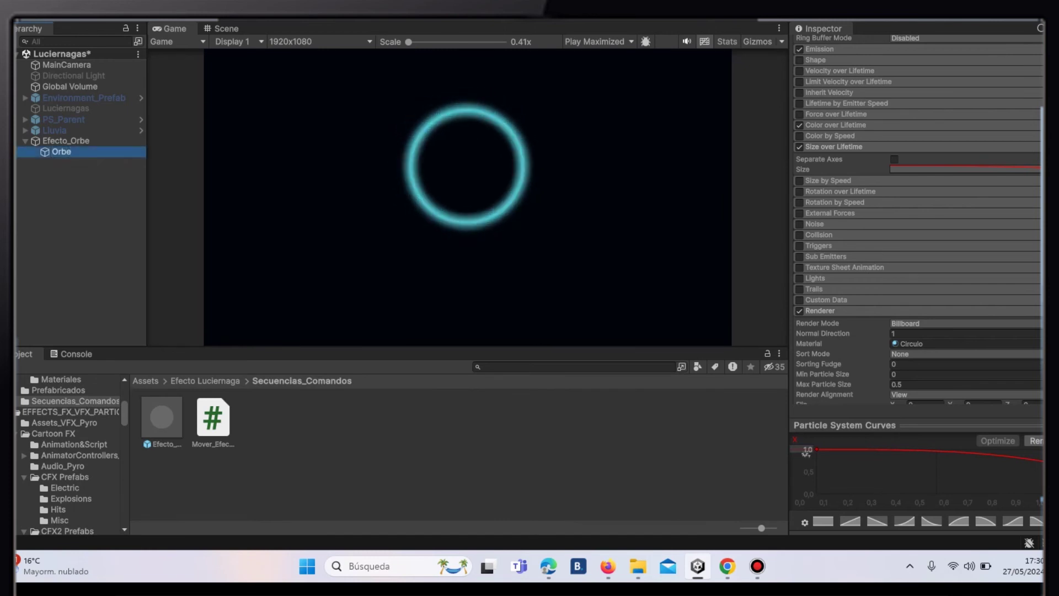
{"action": "left_click", "coordinate": [937, 343]}
{"action": "left_click", "coordinate": [965, 168]}
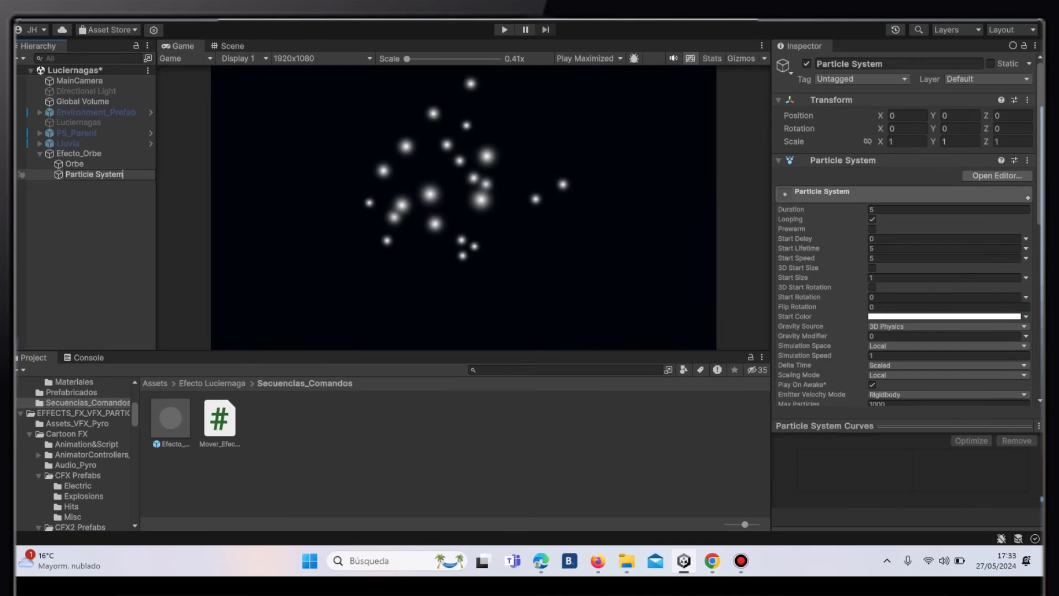
Name the new system 'Orbe_Interno' and set Start Lifetime 3 and Start Speed 0.
{"action": "type", "text": "Or"}
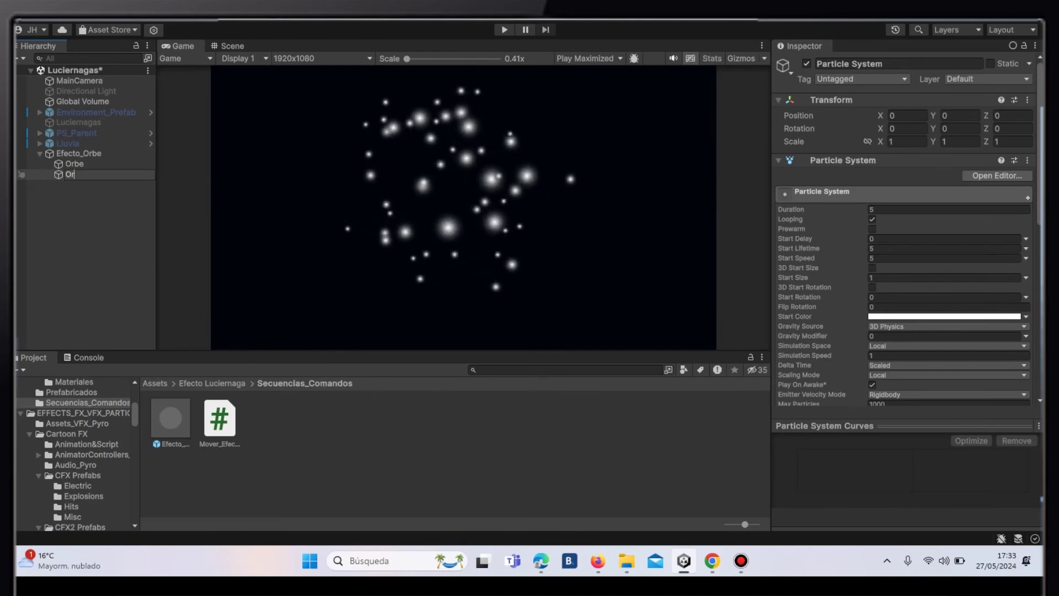
{"action": "type", "text": "be_Interno"}
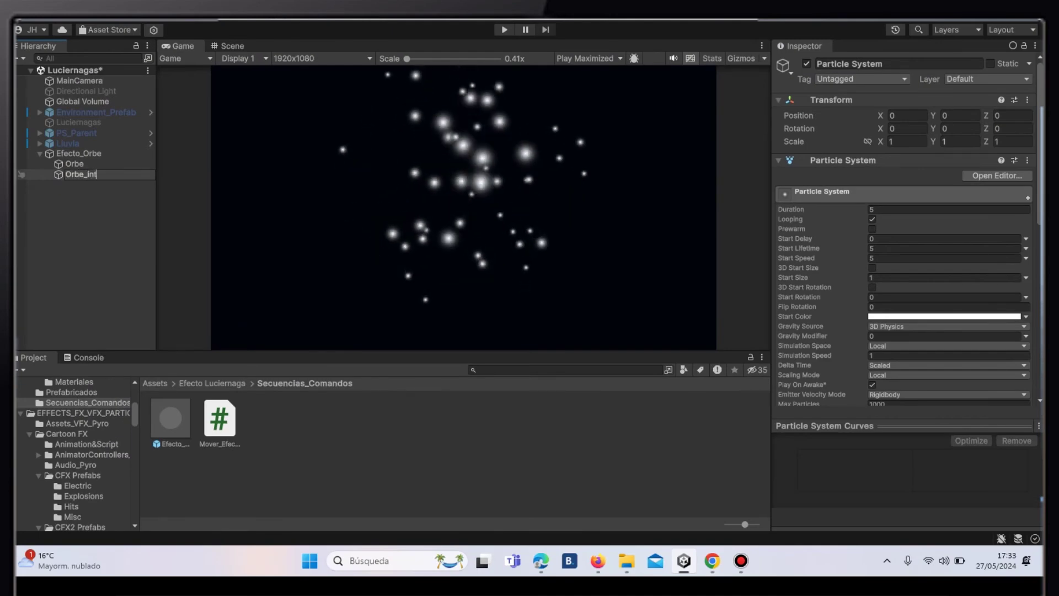
{"action": "key", "text": "Return"}
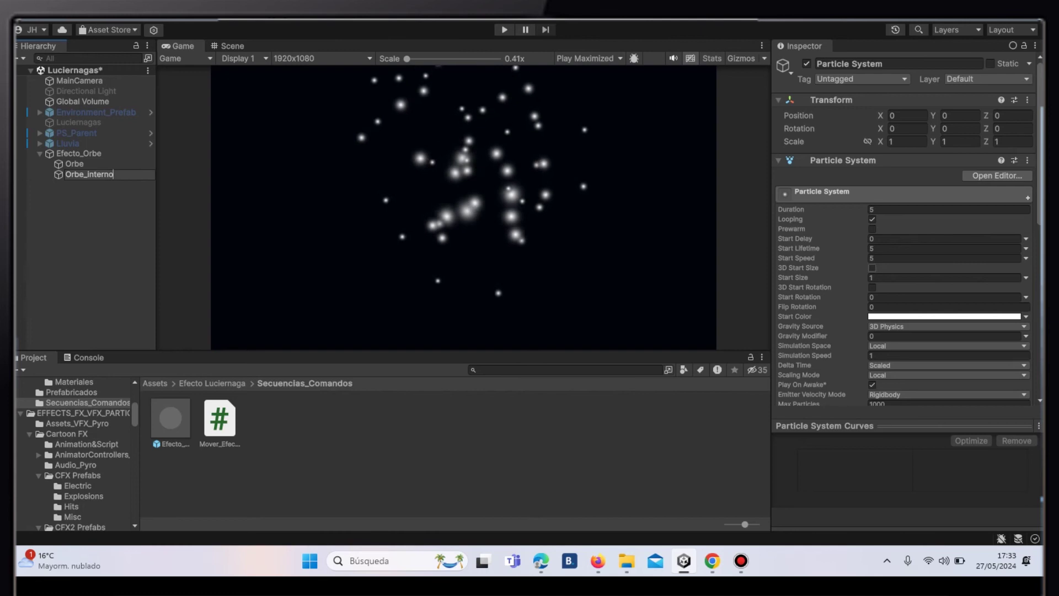
{"action": "left_click", "coordinate": [944, 249]}
{"action": "key", "text": "BackSpace"}
{"action": "type", "text": "3"}
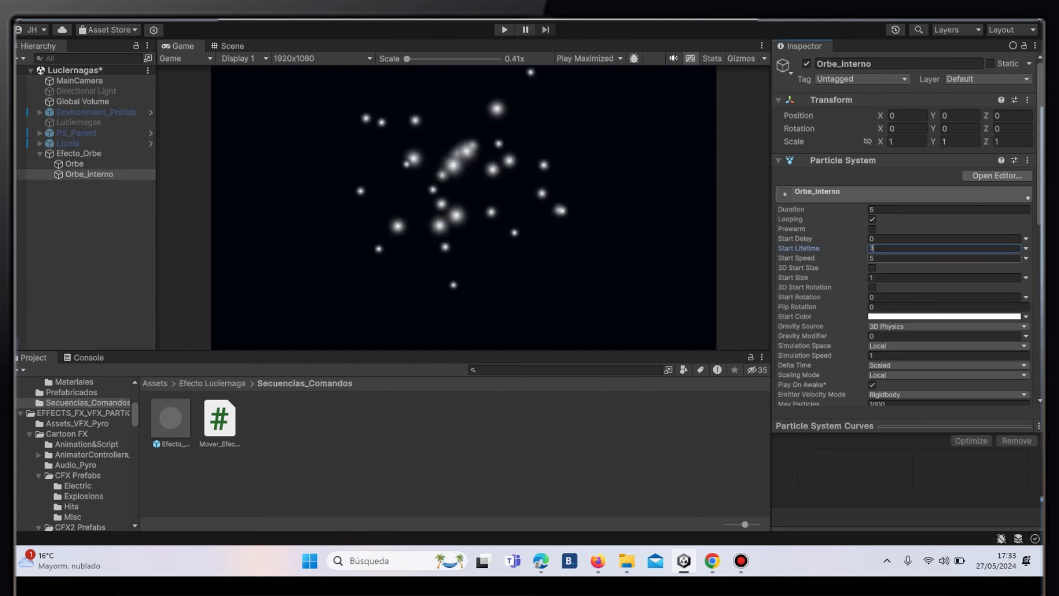
{"action": "left_click", "coordinate": [945, 258]}
{"action": "key", "text": "BackSpace"}
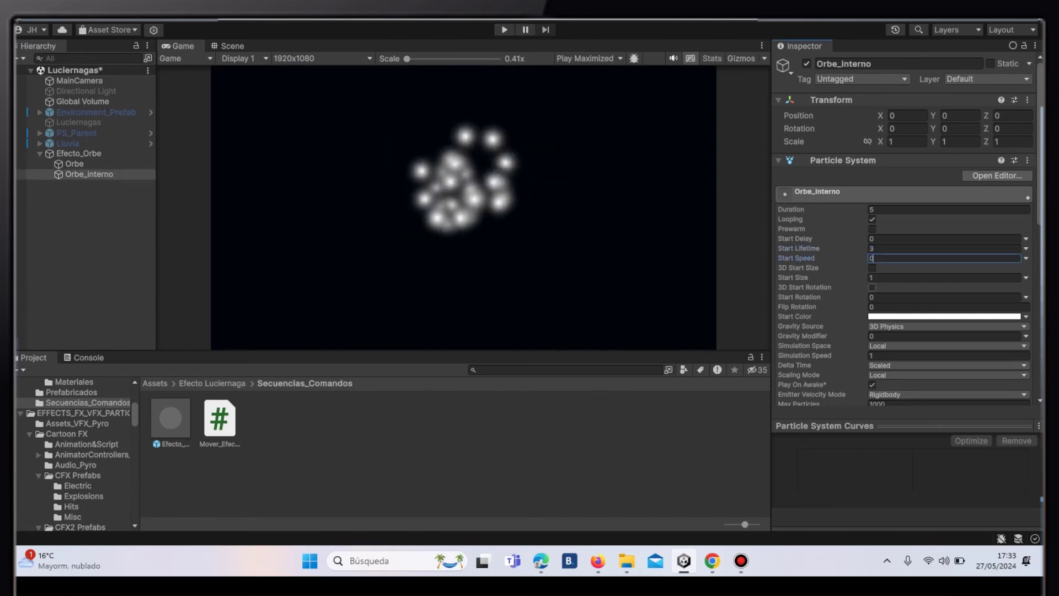
Copy Orbe's cyan Start Color for reuse on Orbe_Interno.
{"action": "left_click", "coordinate": [74, 164]}
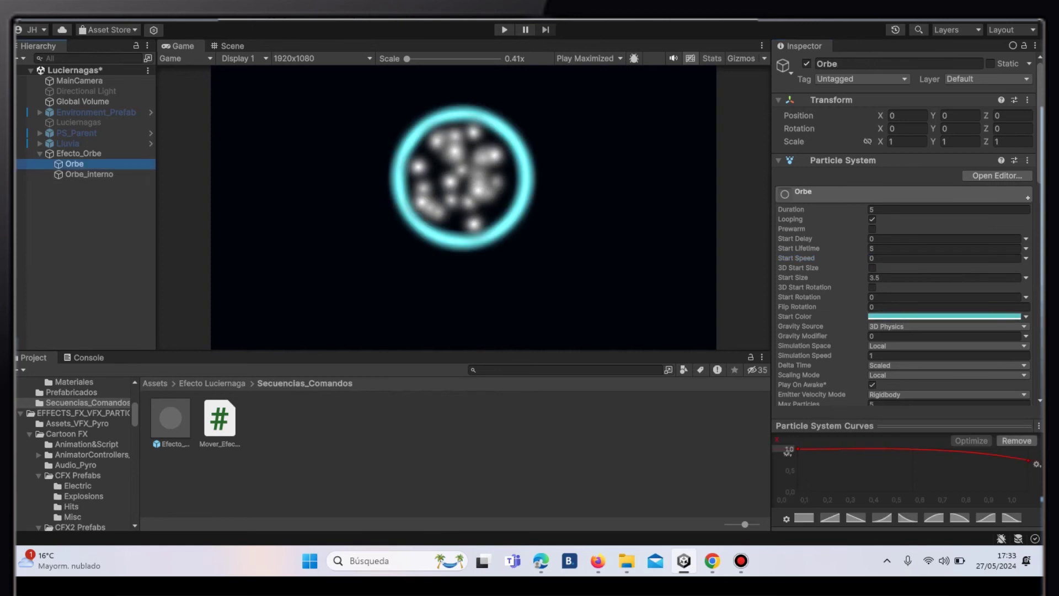
{"action": "right_click", "coordinate": [932, 317]}
{"action": "left_click", "coordinate": [959, 343]}
{"action": "left_click", "coordinate": [89, 174]}
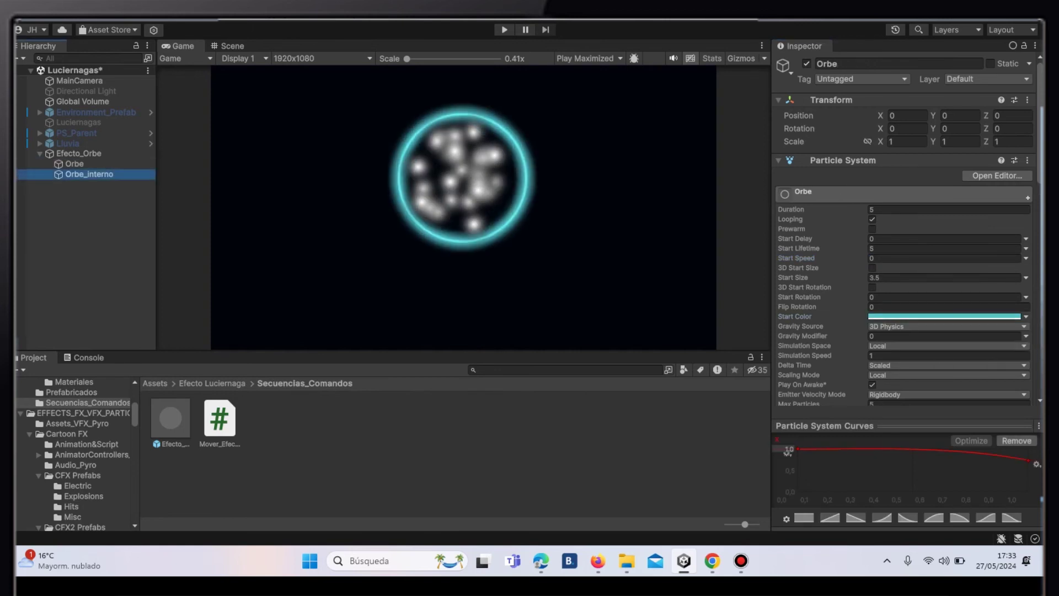
Paste the cyan Start Color into Orbe_Interno and set Max Particles to 100.
{"action": "right_click", "coordinate": [932, 317]}
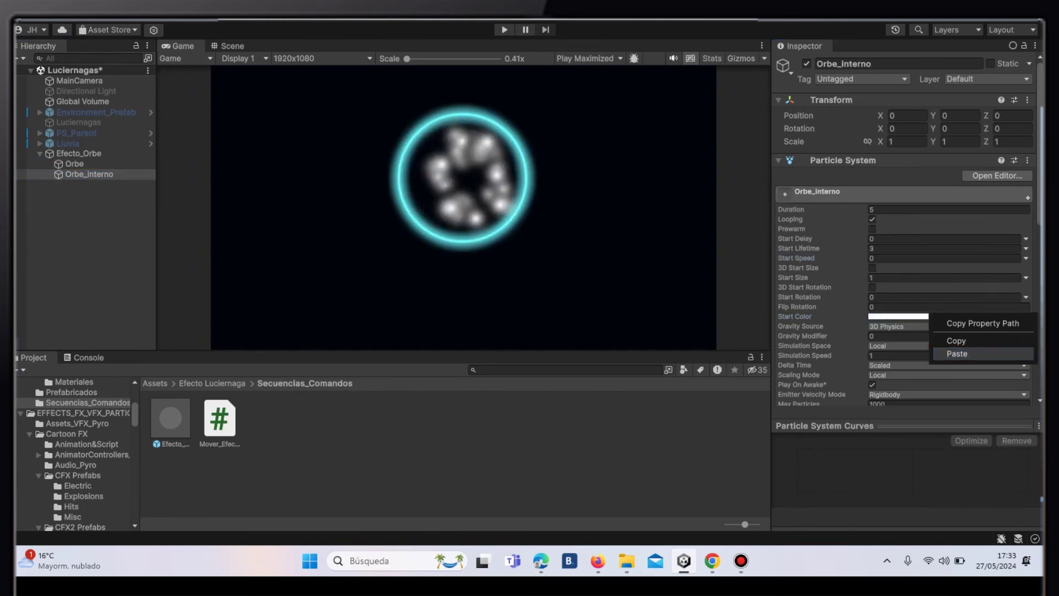
{"action": "left_click", "coordinate": [960, 353]}
{"action": "scroll", "coordinate": [938, 331], "scroll_direction": "down", "scroll_amount": 3}
{"action": "scroll", "coordinate": [905, 248], "scroll_direction": "down", "scroll_amount": 2}
{"action": "scroll", "coordinate": [905, 249], "scroll_direction": "down", "scroll_amount": 1}
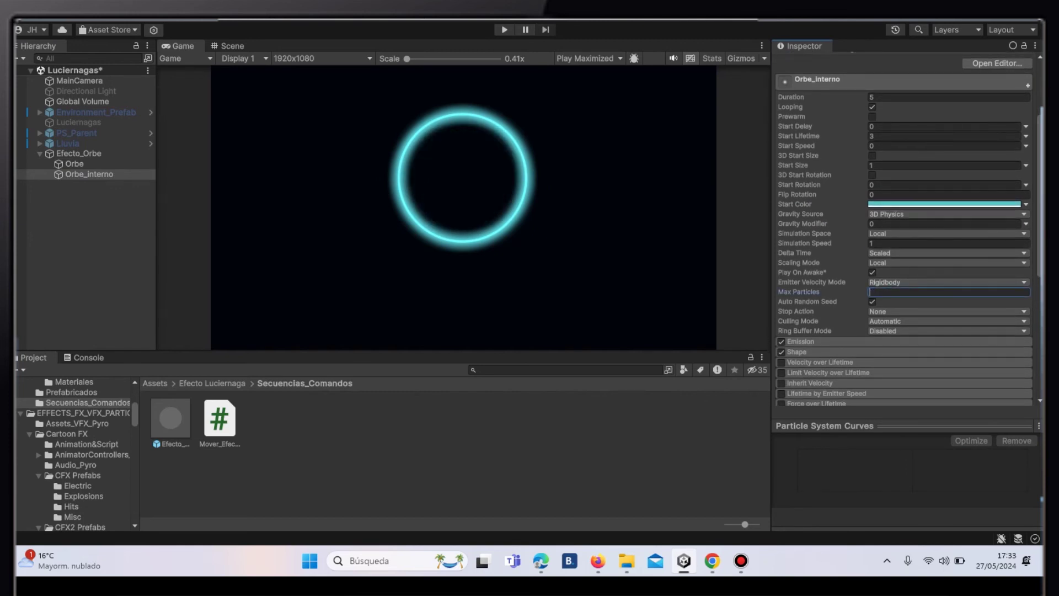
{"action": "type", "text": "100"}
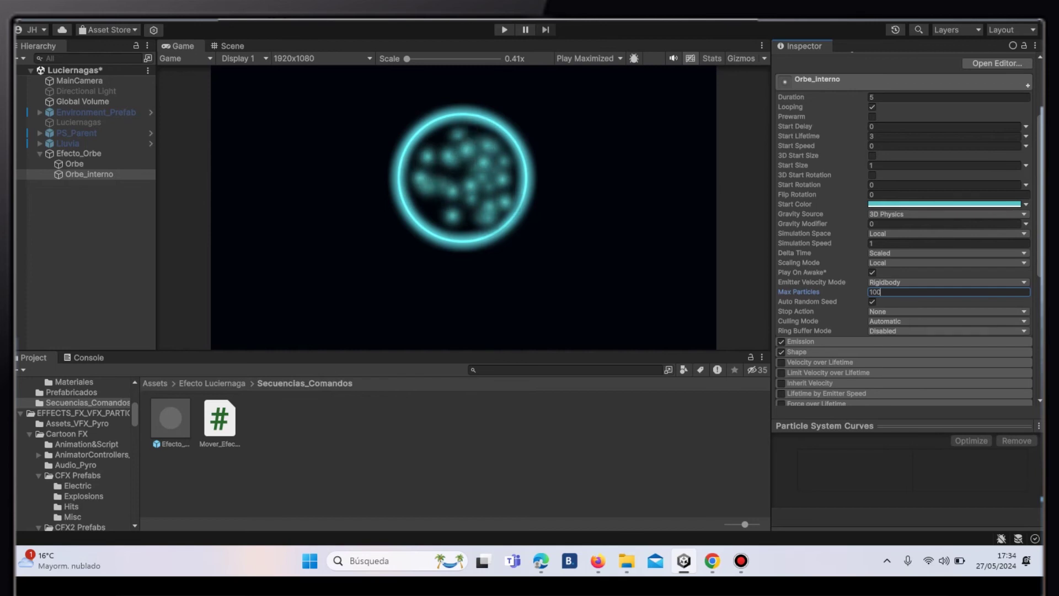
Set Orbe_Interno's Emission Rate over Time to 5.
{"action": "left_click", "coordinate": [800, 341]}
{"action": "left_click", "coordinate": [944, 353]}
{"action": "key", "text": "BackSpace"}
{"action": "type", "text": "5"}
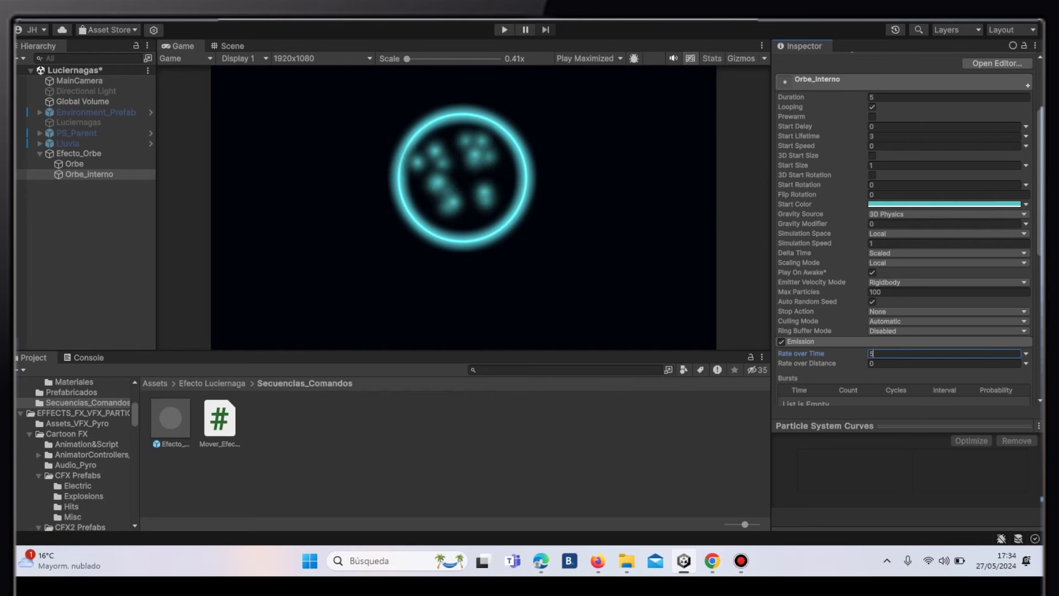
{"action": "left_click", "coordinate": [800, 341]}
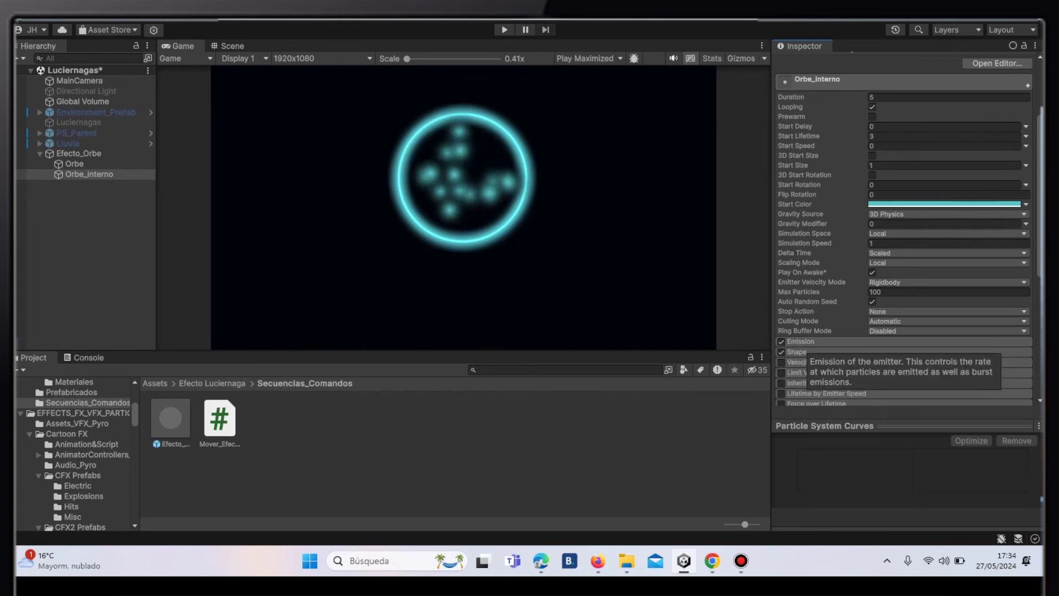
{"action": "scroll", "coordinate": [796, 352], "scroll_direction": "down", "scroll_amount": 5}
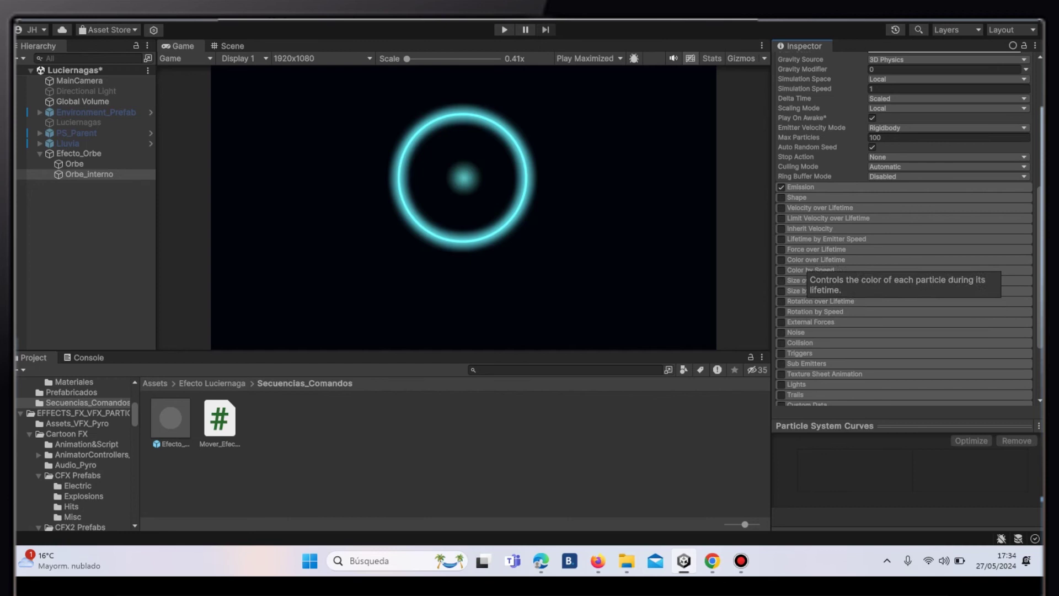
{"action": "left_click", "coordinate": [816, 259]}
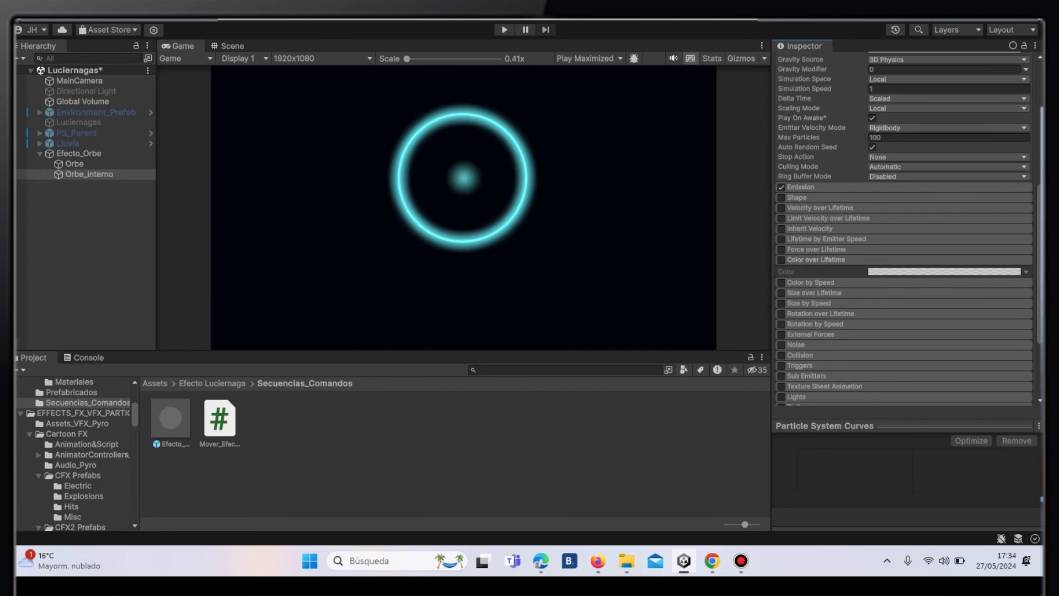
Lower the start and end alpha keys of Orbe_Interno's Color over Lifetime gradient to near-transparent.
{"action": "left_click", "coordinate": [943, 271]}
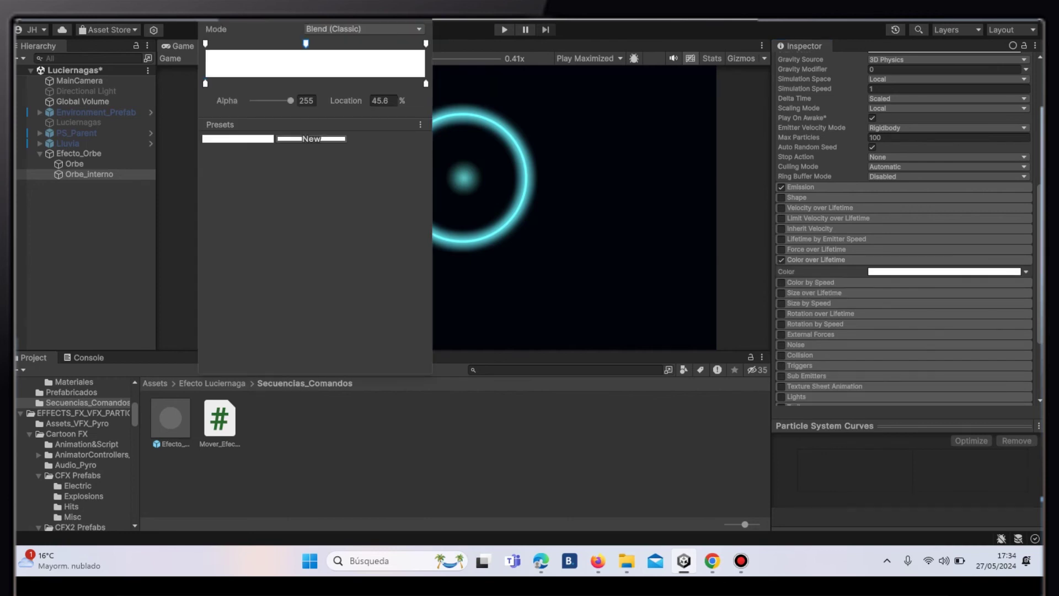
{"action": "left_click_drag", "start_coordinate": [290, 101], "coordinate": [259, 100]}
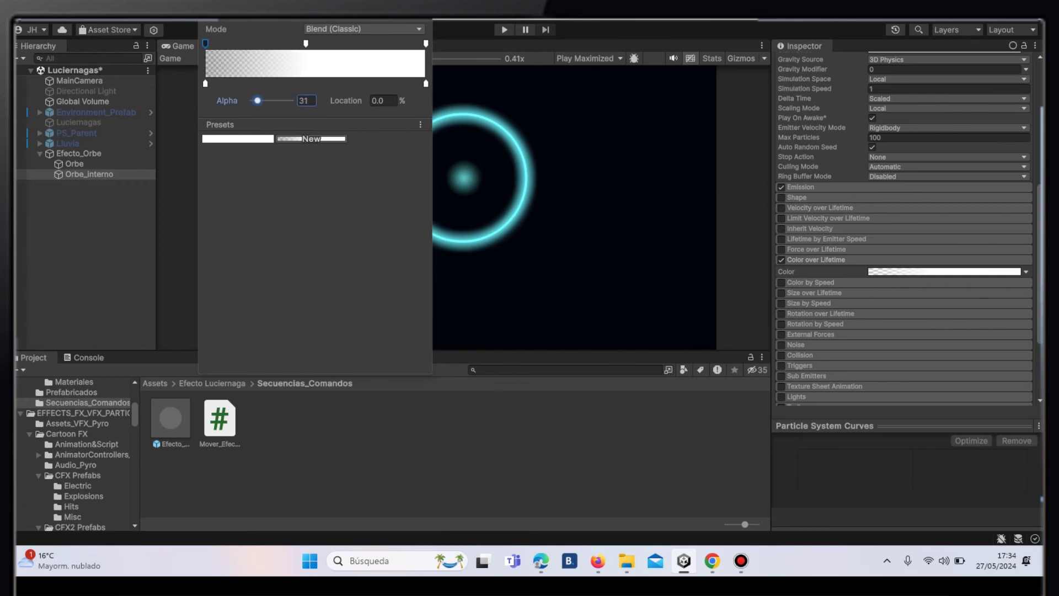
{"action": "left_click_drag", "start_coordinate": [291, 100], "coordinate": [256, 101]}
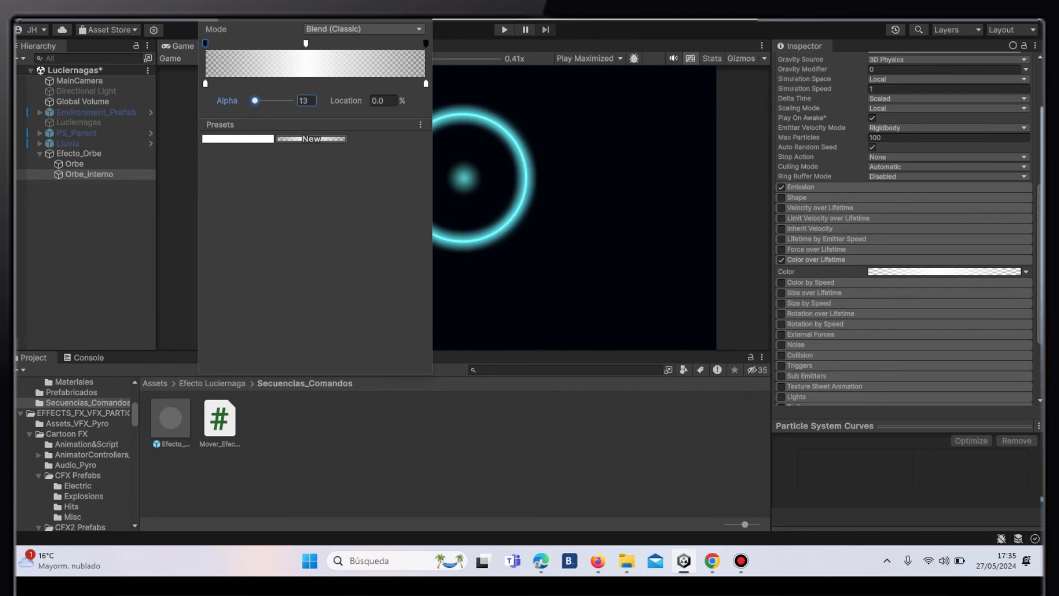
{"action": "key", "text": "Escape"}
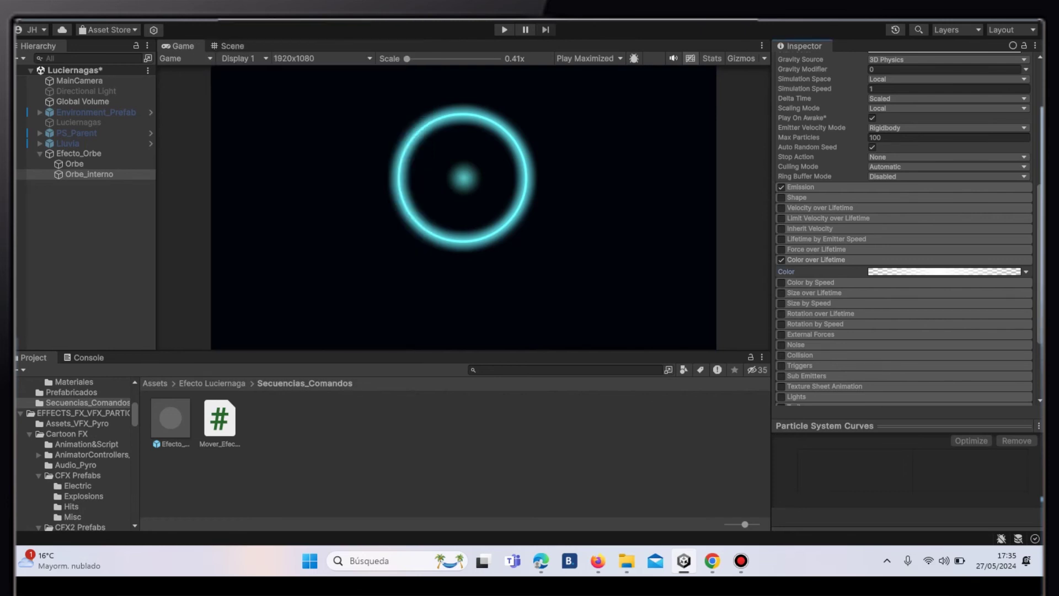
Enable Noise on the inner orb particles with separate-axis strength 0.1 and Scroll Speed 0.5.
{"action": "scroll", "coordinate": [806, 287], "scroll_direction": "down", "scroll_amount": 3}
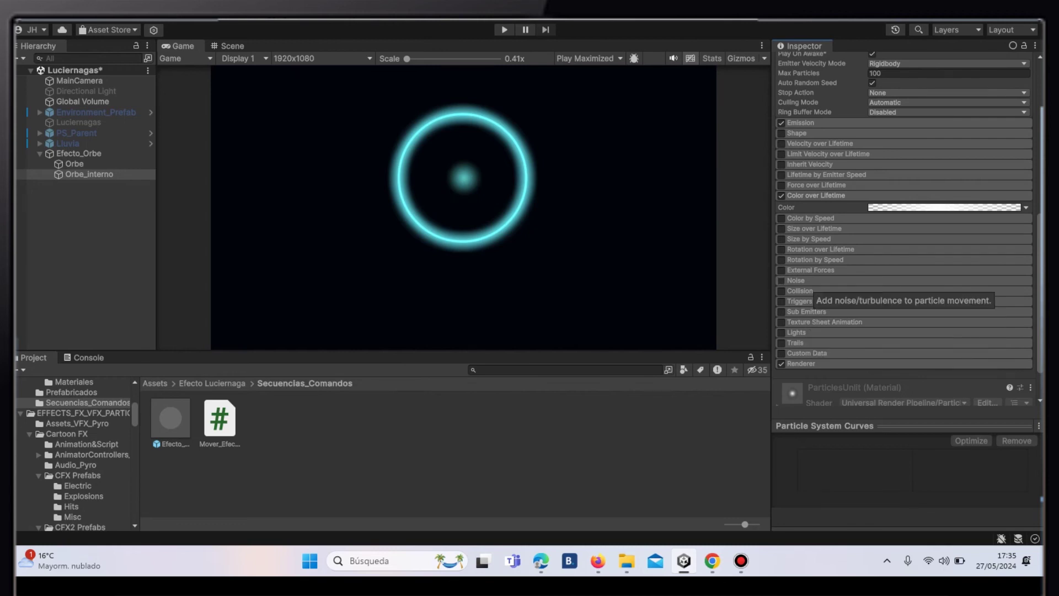
{"action": "left_click", "coordinate": [781, 280]}
{"action": "left_click", "coordinate": [796, 280]}
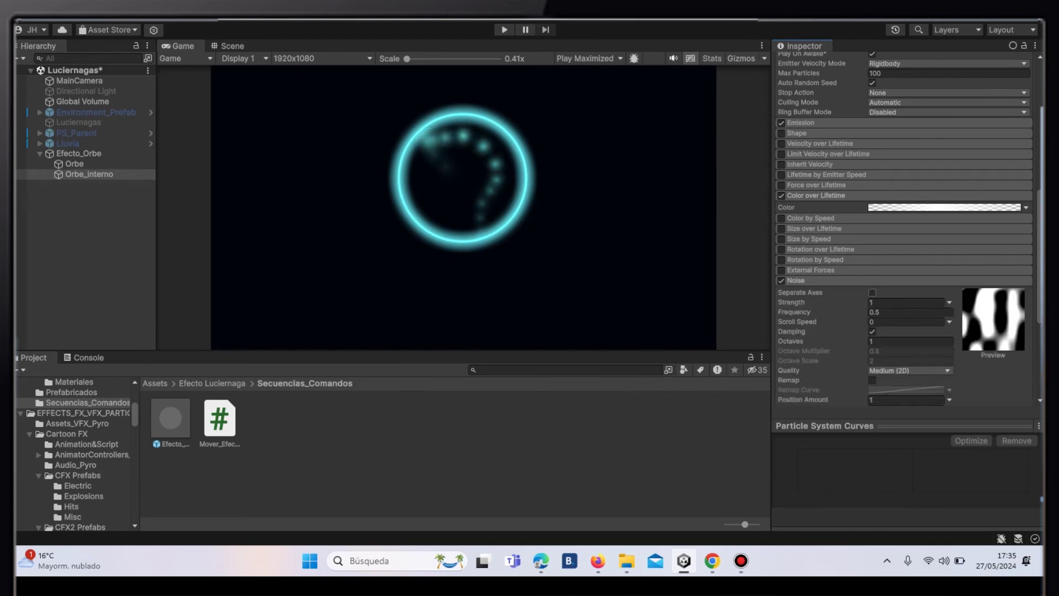
{"action": "left_click", "coordinate": [872, 292]}
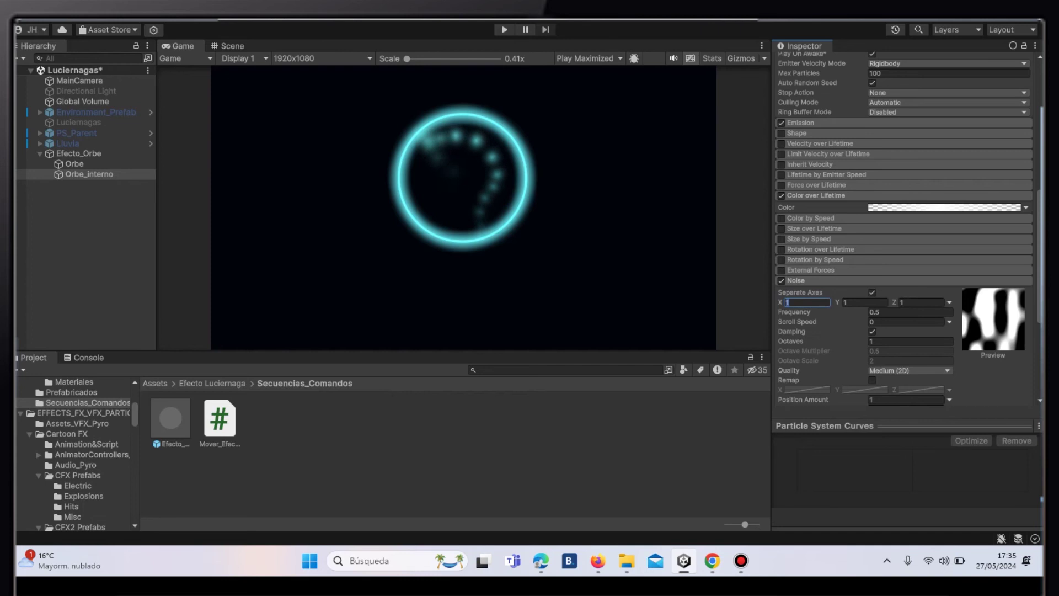
{"action": "type", "text": "0.1"}
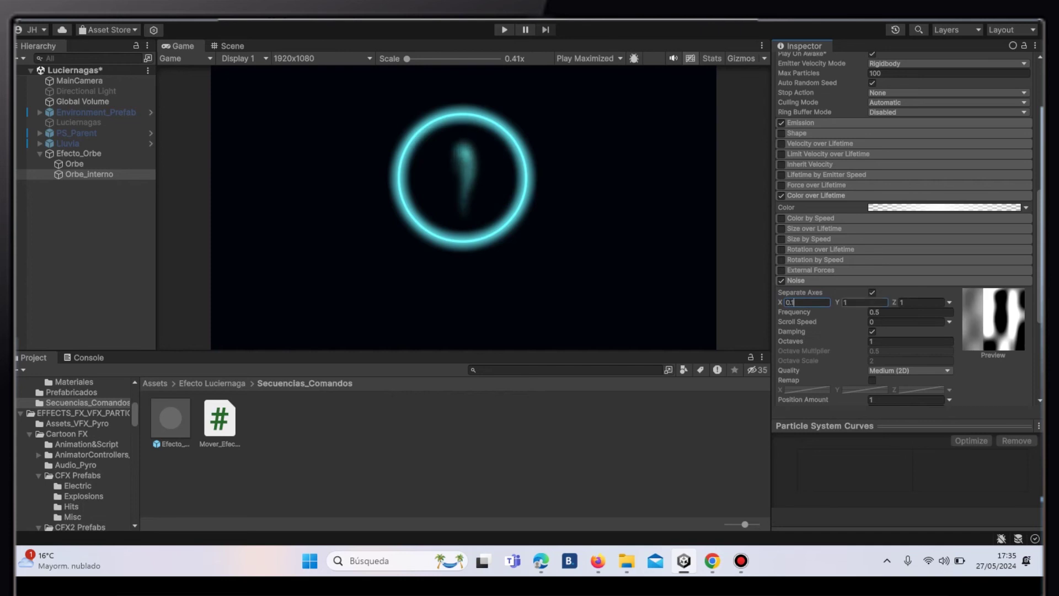
{"action": "type", "text": "0.1"}
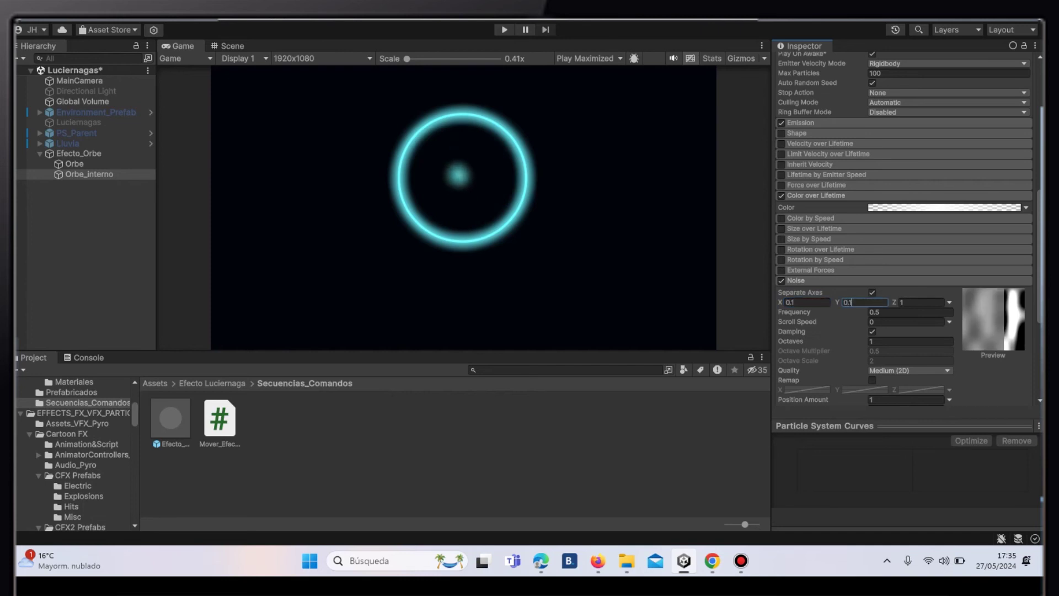
{"action": "key", "text": "BackSpace"}
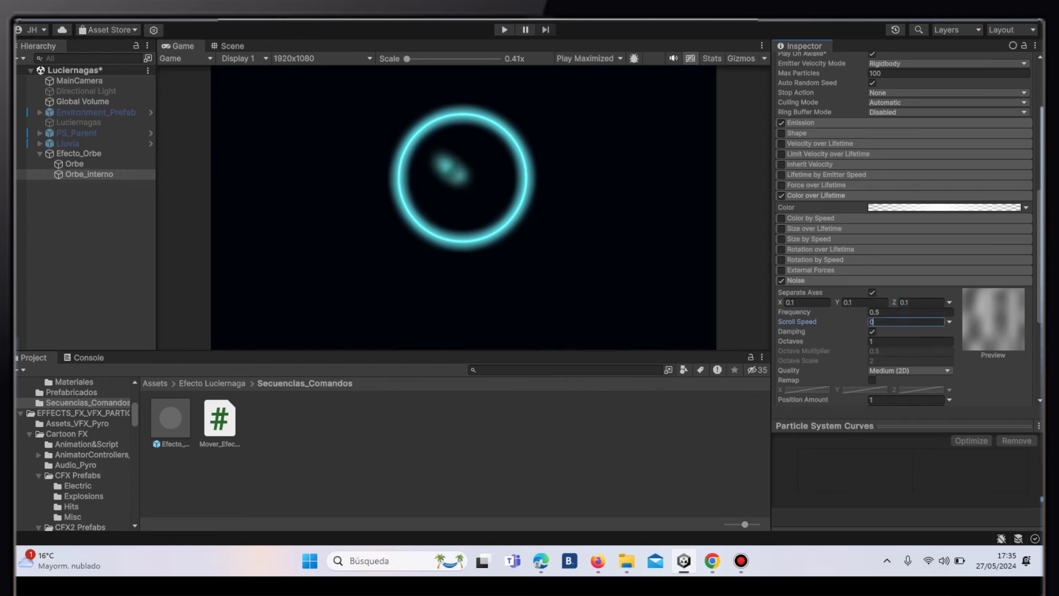
{"action": "left_click", "coordinate": [906, 321]}
{"action": "type", "text": ".5"}
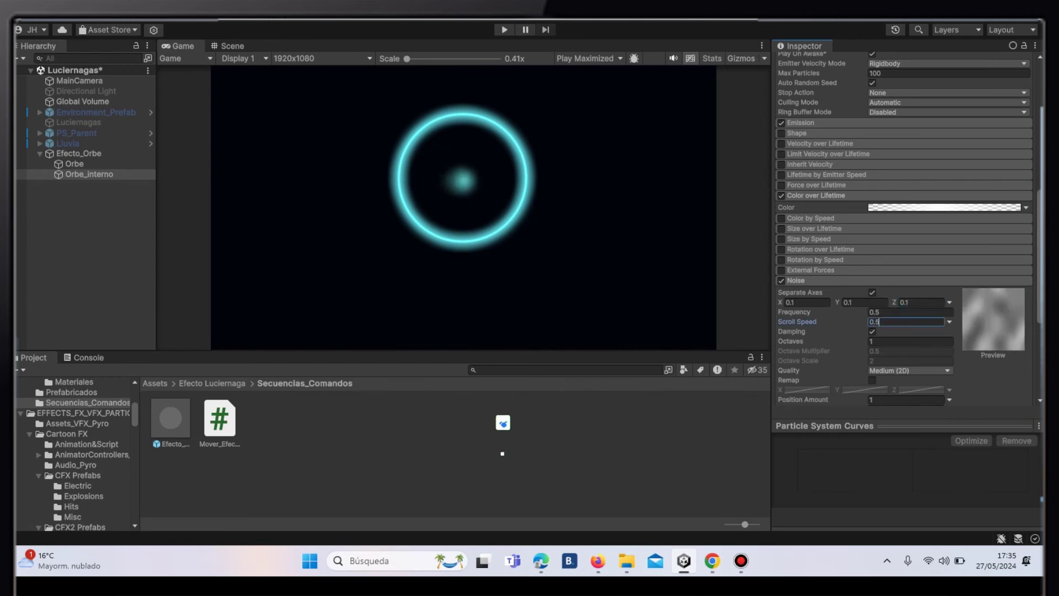
Expand the inner orb particles' Renderer module.
{"action": "scroll", "coordinate": [905, 220], "scroll_direction": "down", "scroll_amount": 5}
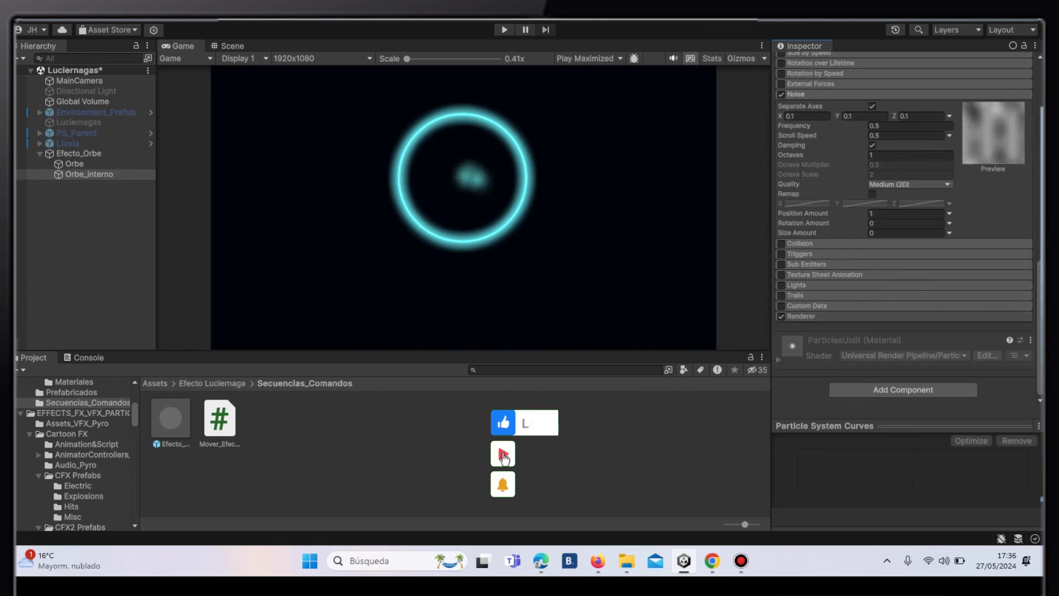
{"action": "left_click", "coordinate": [801, 317]}
{"action": "scroll", "coordinate": [904, 221], "scroll_direction": "down", "scroll_amount": 4}
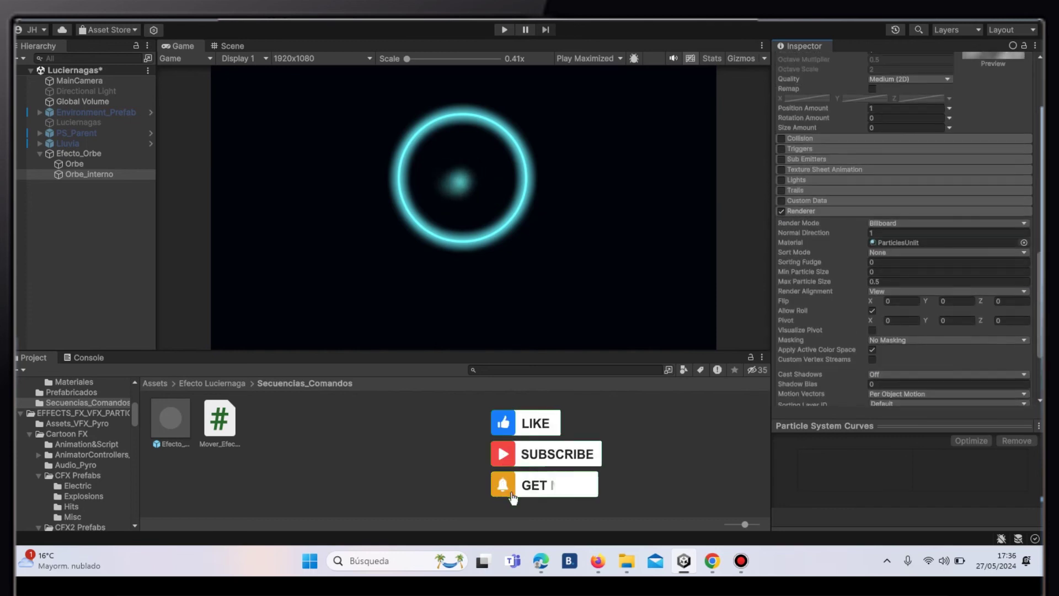
Assign the Sombra material to Orbe_Interno and add a new particle system under Efecto_Orbe.
{"action": "left_click", "coordinate": [1024, 242]}
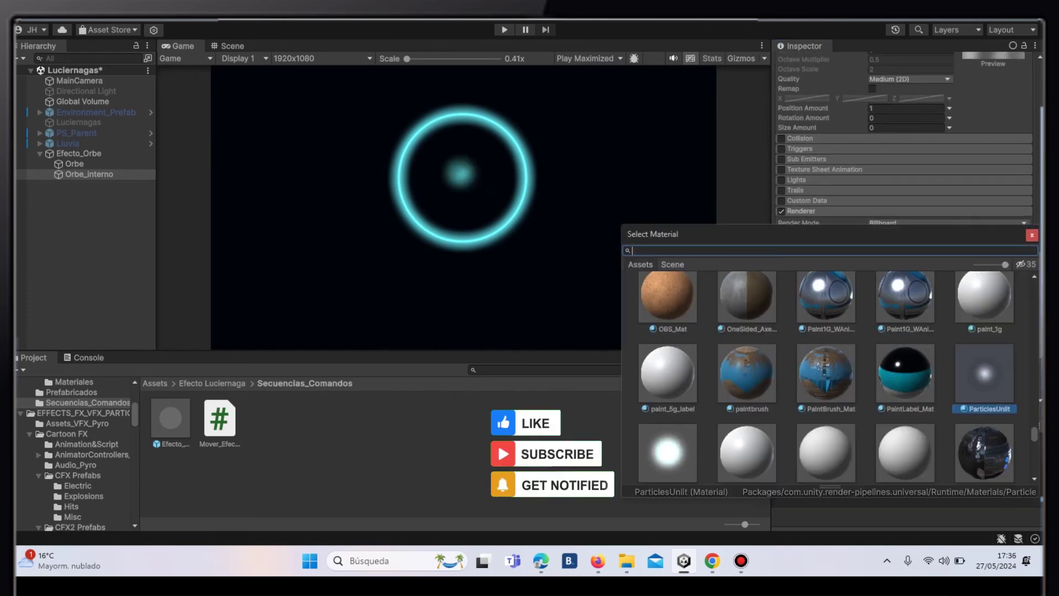
{"action": "type", "text": "sombra"}
{"action": "left_click", "coordinate": [731, 308]}
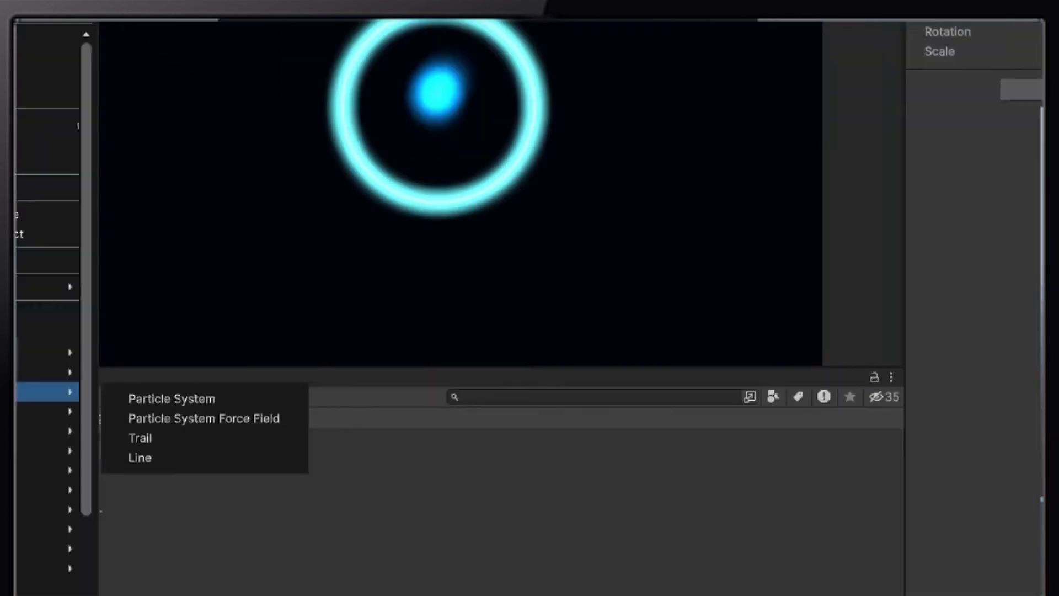
{"action": "left_click", "coordinate": [172, 398]}
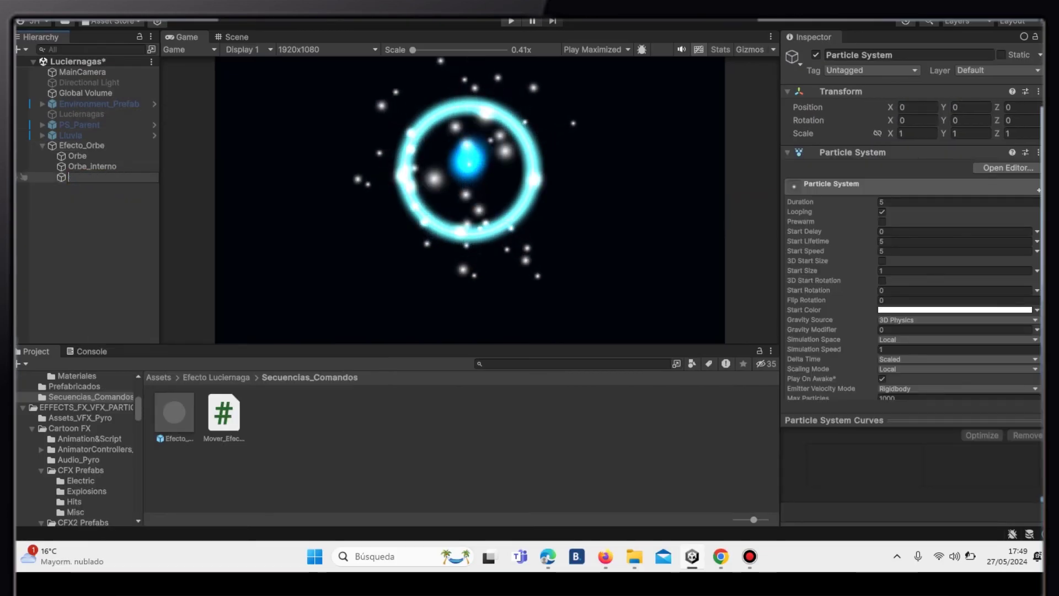
Name the new particle system Orbe_Humo and set its Start Speed to 0.
{"action": "type", "text": "Orbe_"}
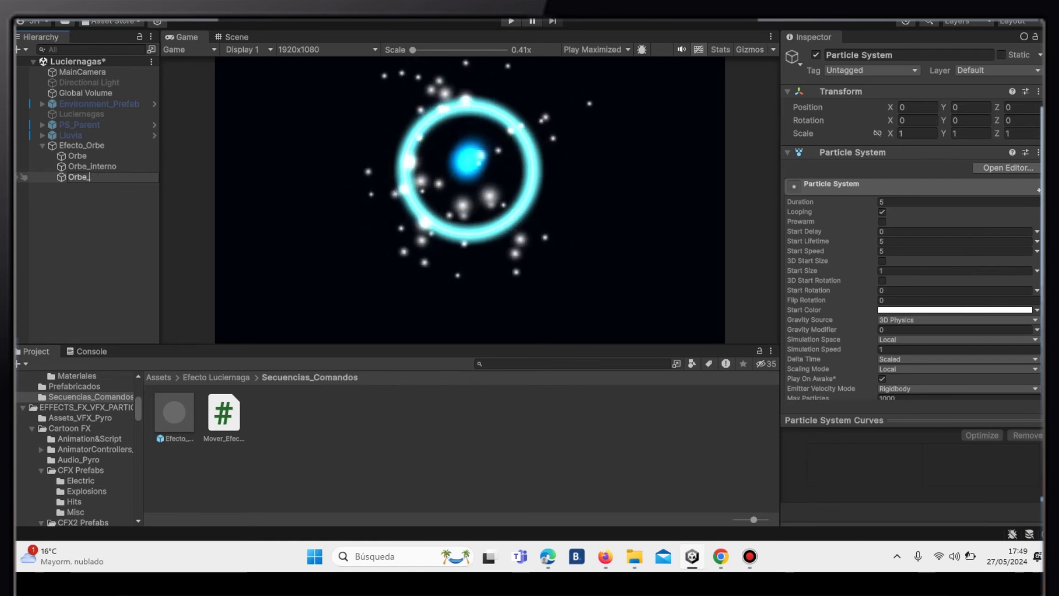
{"action": "type", "text": "Humo"}
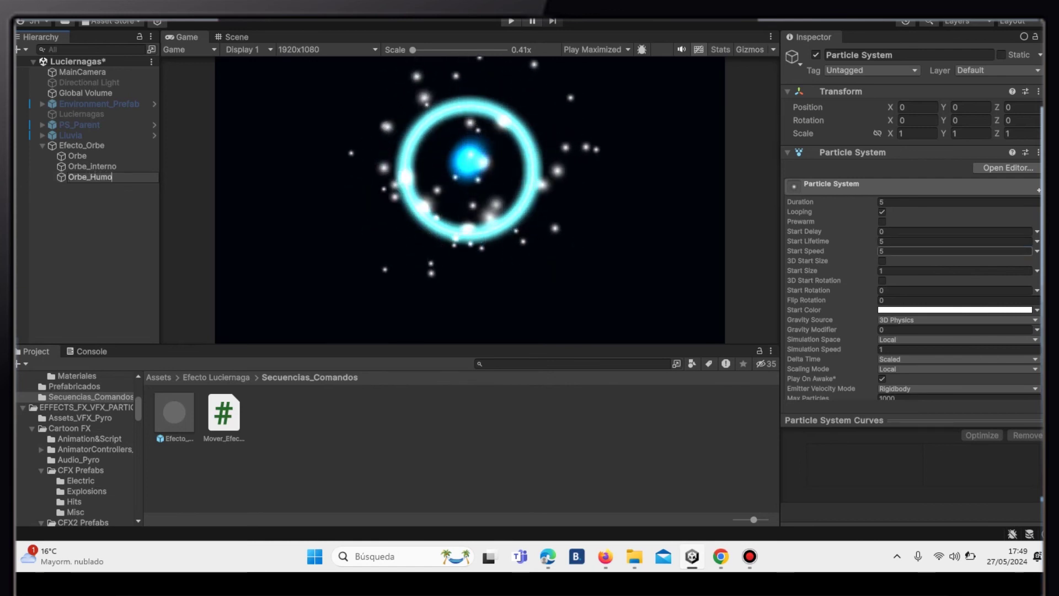
{"action": "key", "text": "Return"}
{"action": "left_click", "coordinate": [954, 251]}
{"action": "type", "text": "0"}
Copy Orbe_interno's teal Start Color and paste it into Orbe_Humo's Start Color.
{"action": "left_click", "coordinate": [92, 166]}
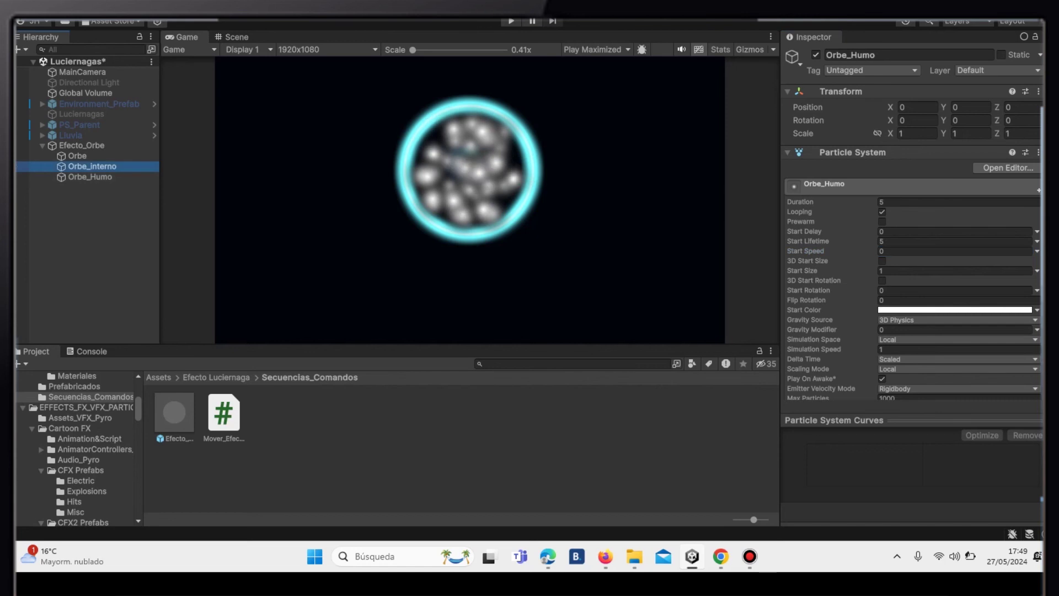
{"action": "right_click", "coordinate": [917, 310]}
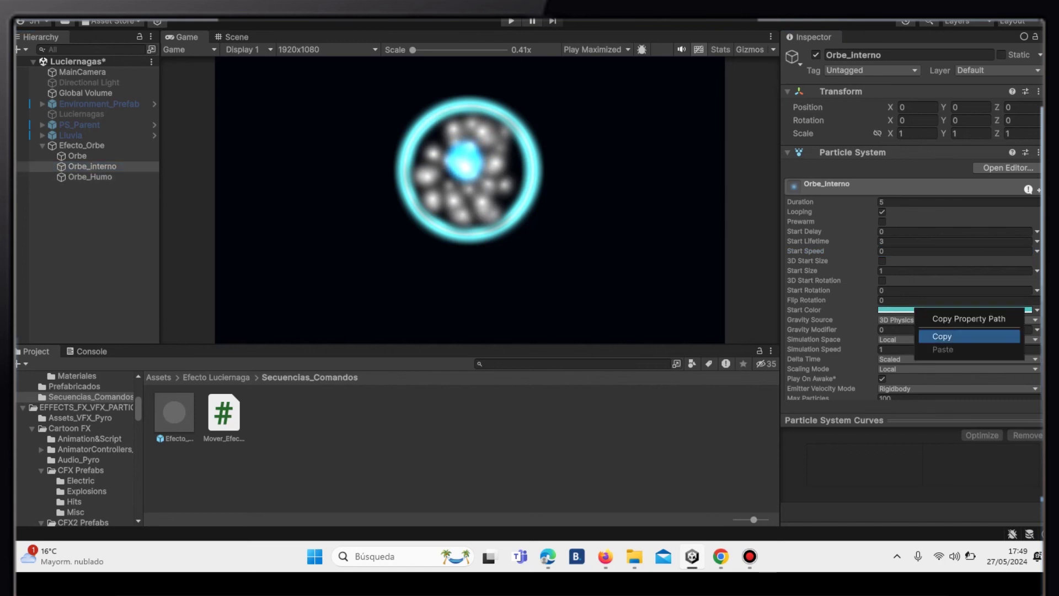
{"action": "left_click", "coordinate": [938, 336]}
{"action": "left_click", "coordinate": [90, 177]}
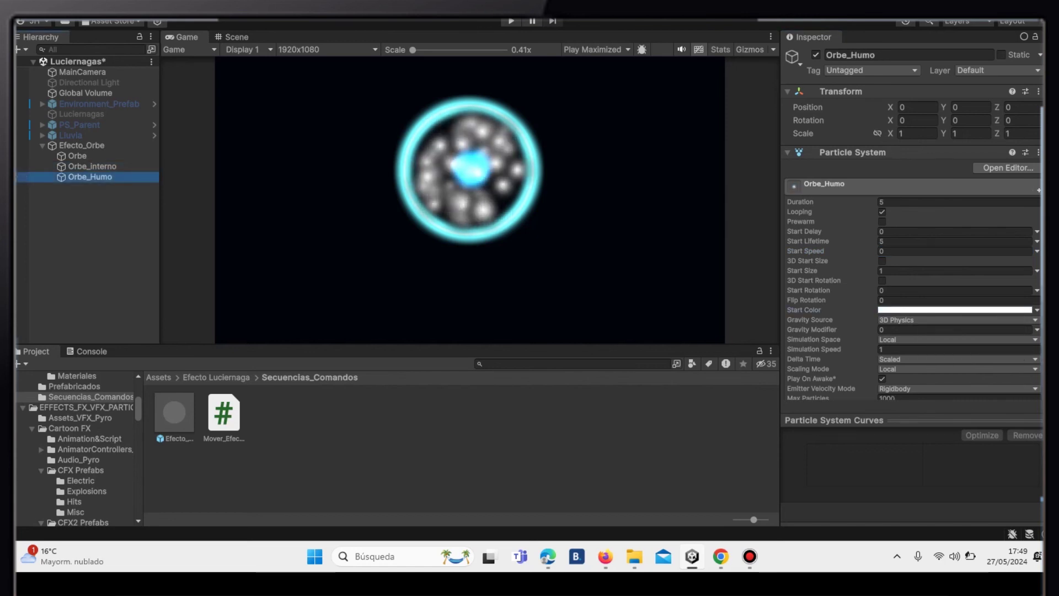
{"action": "right_click", "coordinate": [938, 310]}
{"action": "left_click", "coordinate": [962, 351]}
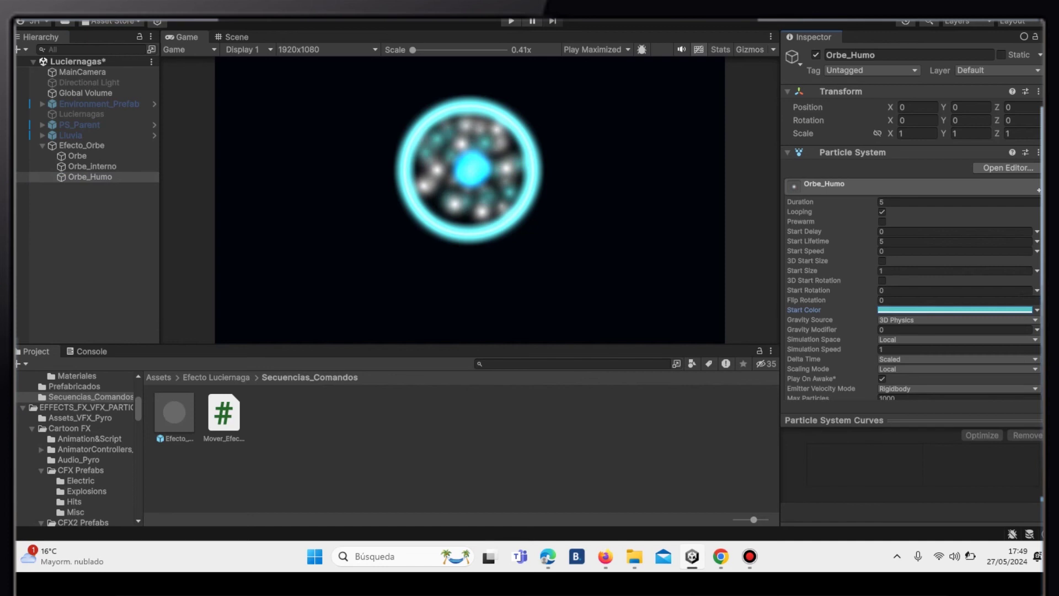
{"action": "left_click", "coordinate": [938, 309]}
Set Orbe_Humo's start colour alpha to 128 and Max Particles to 25.
{"action": "left_click", "coordinate": [1027, 478]}
{"action": "type", "text": "128"}
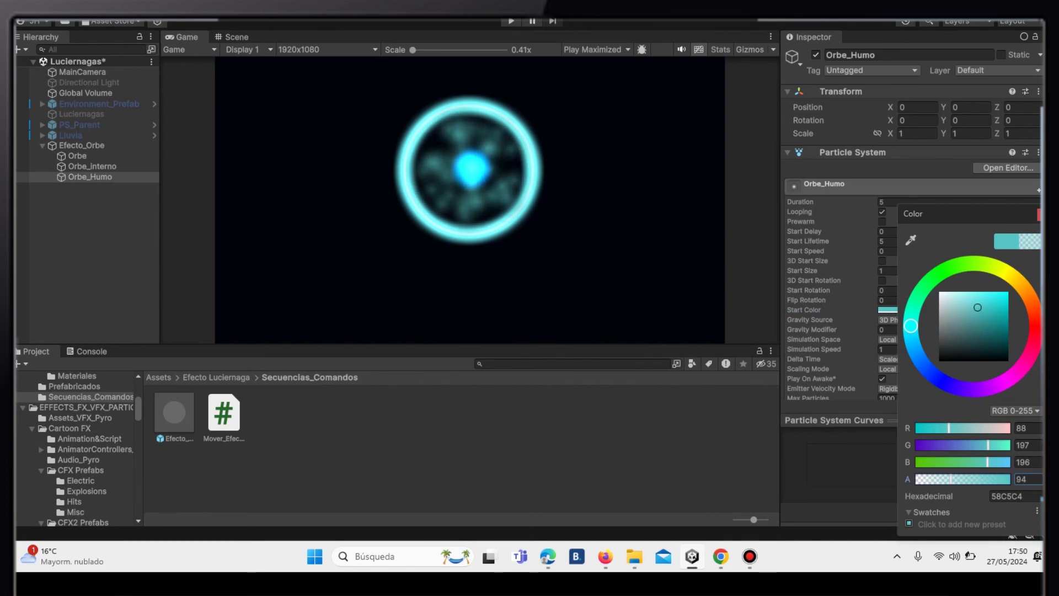
{"action": "key", "text": "Return"}
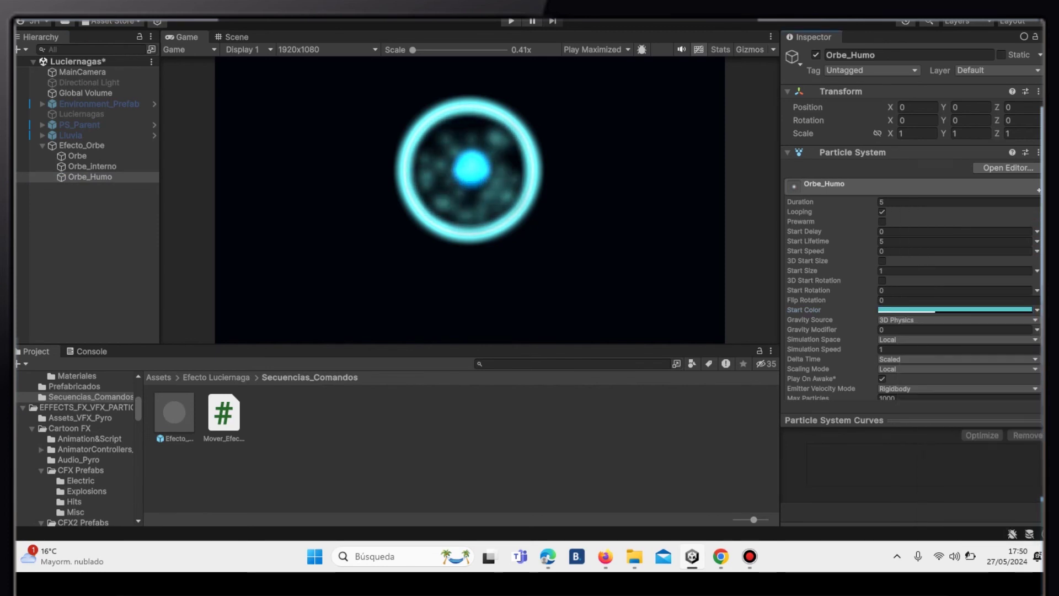
{"action": "scroll", "coordinate": [913, 275], "scroll_direction": "down", "scroll_amount": 5}
{"action": "key", "text": "BackSpace"}
{"action": "key", "text": "BackSpace"}
{"action": "key", "text": "BackSpace"}
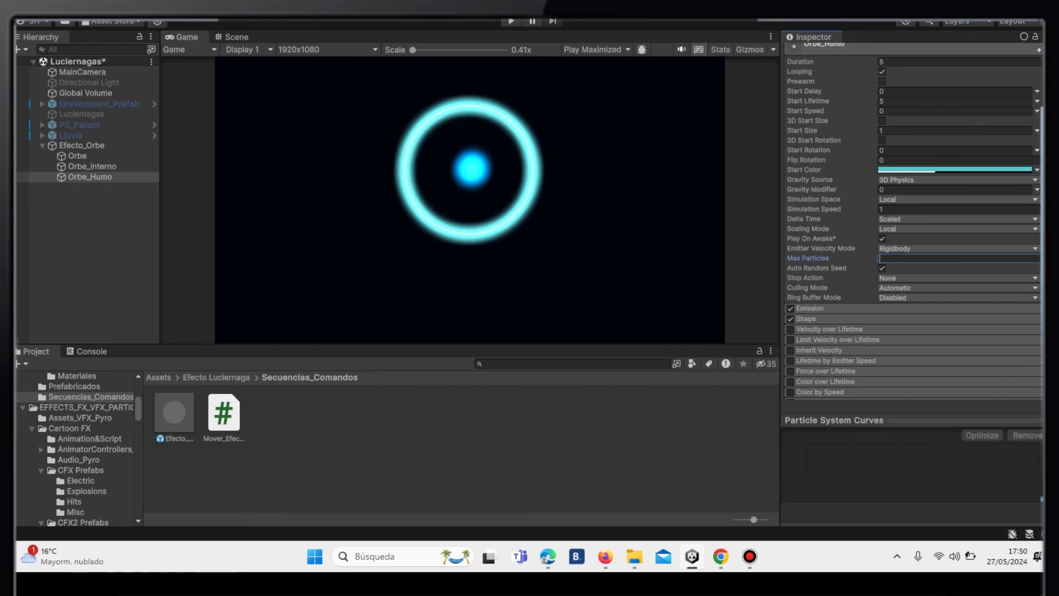
{"action": "type", "text": "25"}
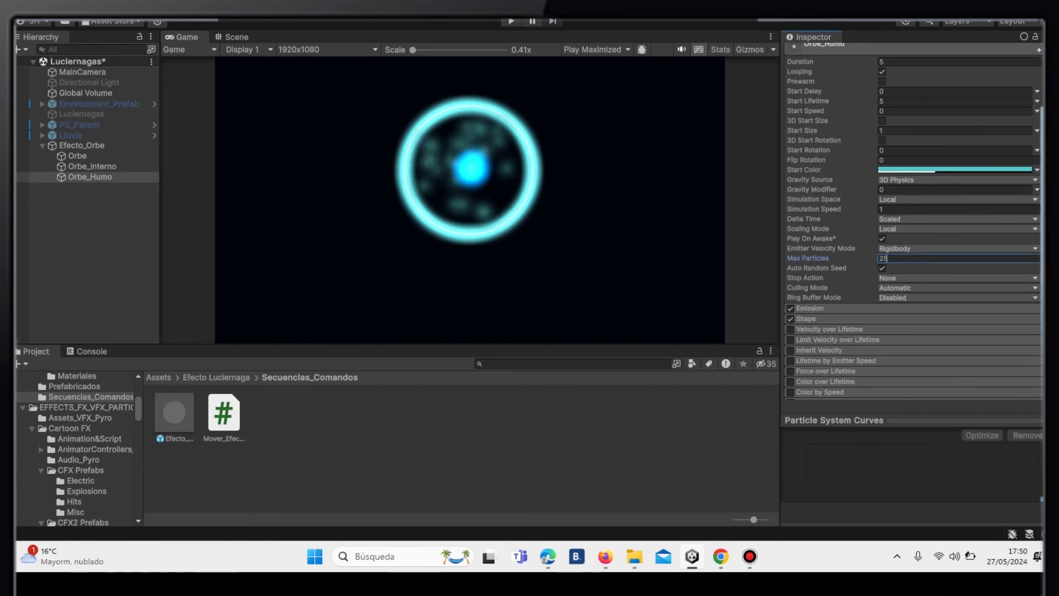
Make Start Rotation random between two constants, 0 and 360.
{"action": "left_click", "coordinate": [1037, 150]}
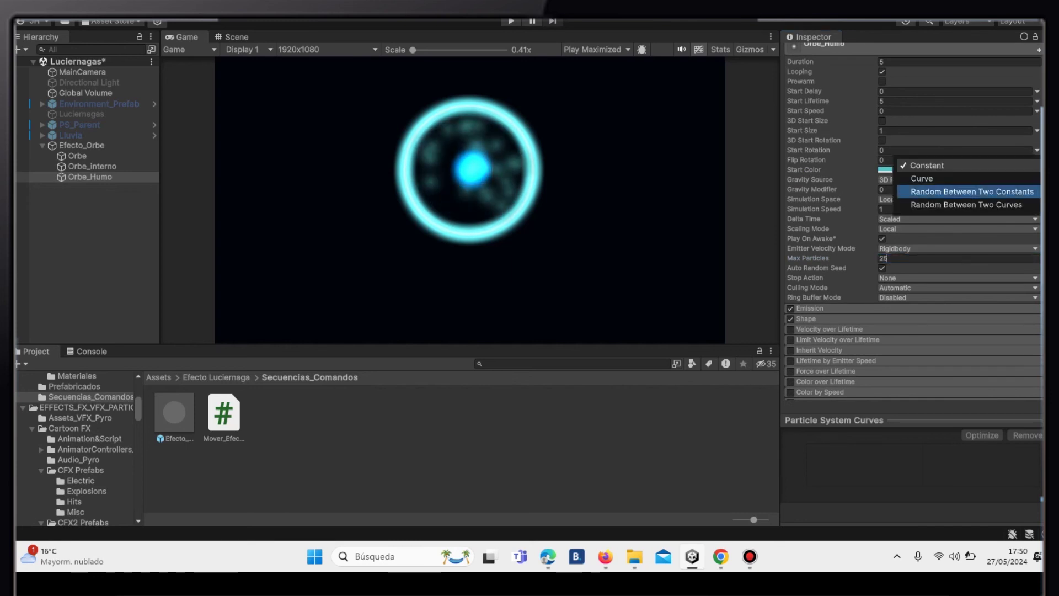
{"action": "left_click", "coordinate": [972, 191]}
{"action": "left_click", "coordinate": [988, 150]}
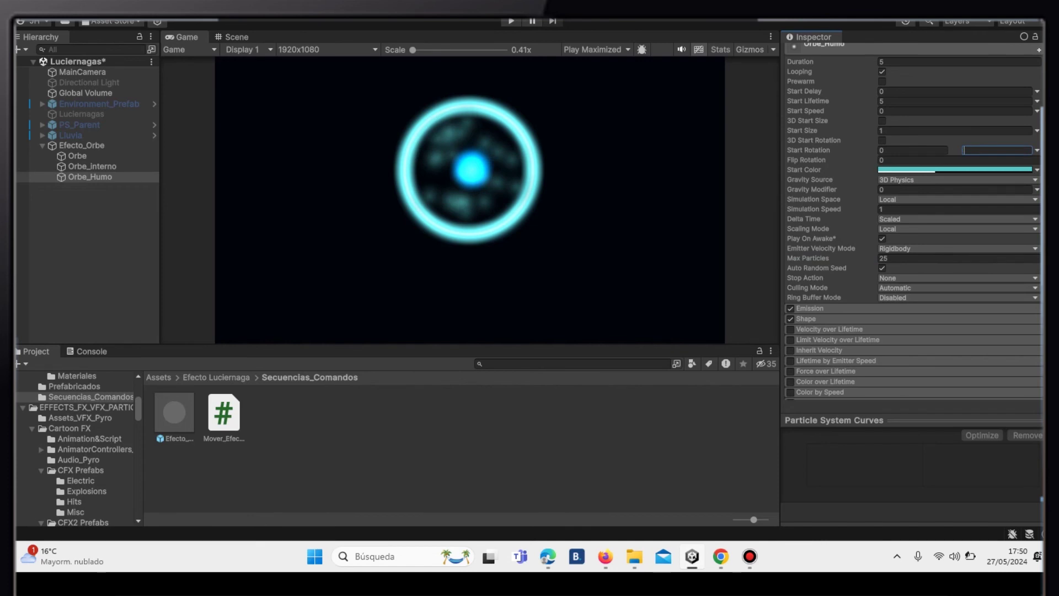
{"action": "type", "text": "360"}
{"action": "key", "text": "Return"}
Expand the Shape module and bring up its list of emitter shapes.
{"action": "scroll", "coordinate": [912, 221], "scroll_direction": "down", "scroll_amount": 3}
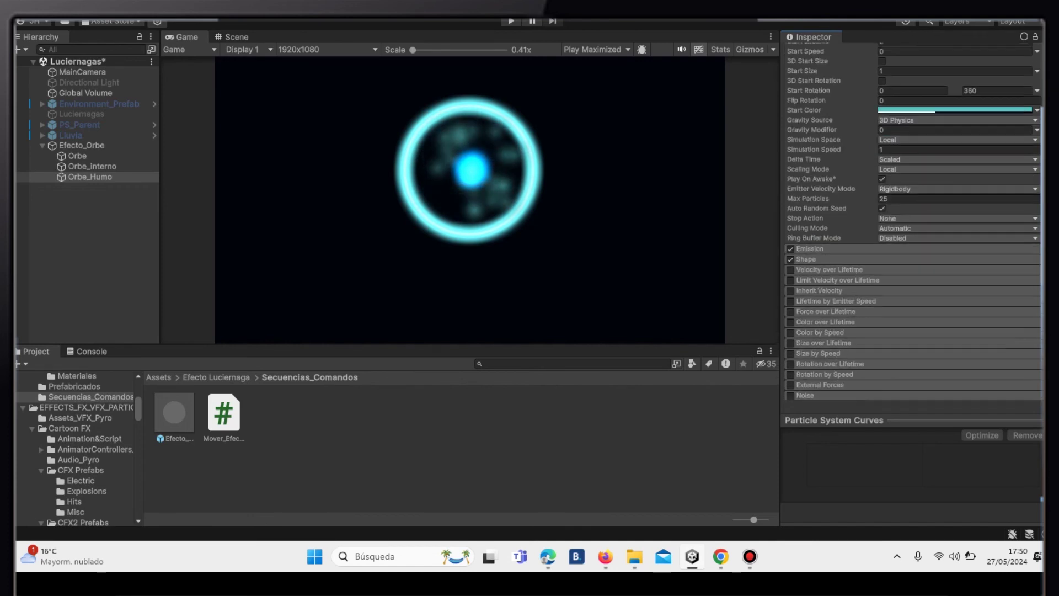
{"action": "left_click", "coordinate": [810, 236]}
{"action": "left_click", "coordinate": [809, 236]}
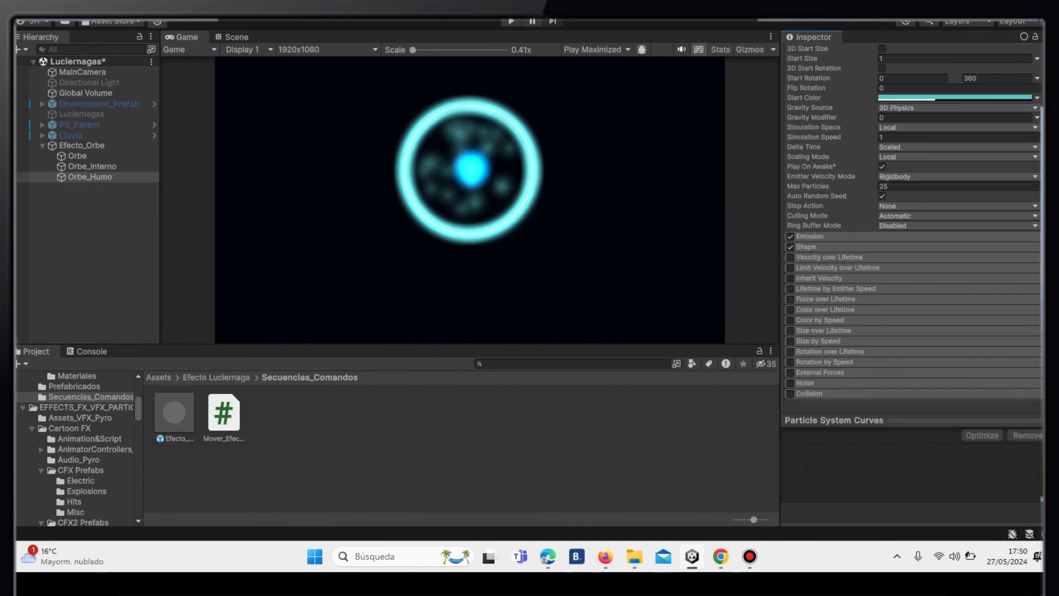
{"action": "left_click", "coordinate": [806, 247]}
{"action": "left_click", "coordinate": [938, 259]}
Make Orbe_Humo emit from a Sphere of radius 0.8, then select Orbe_interno.
{"action": "left_click", "coordinate": [905, 273]}
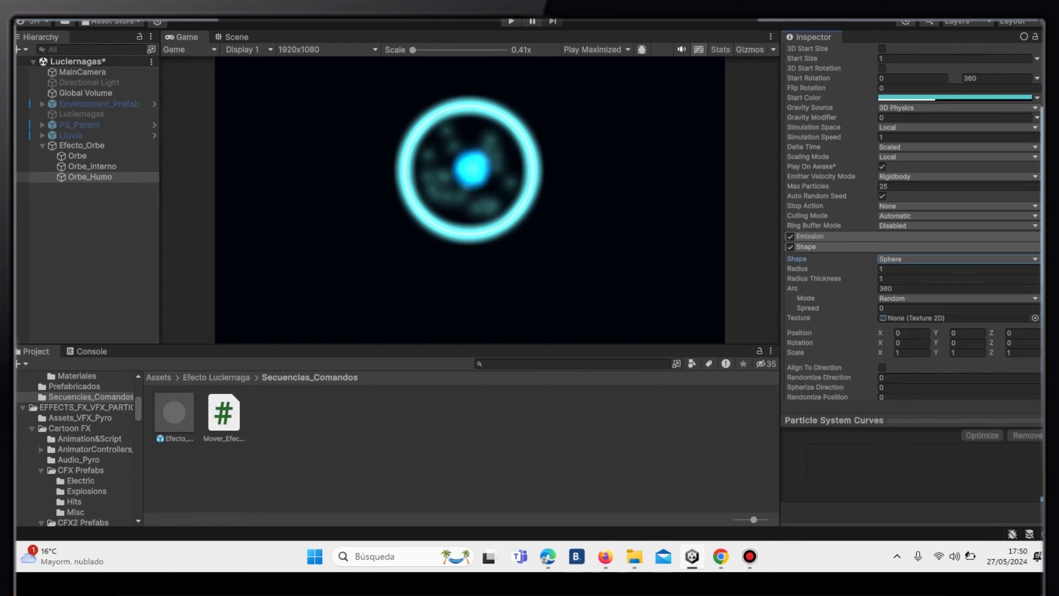
{"action": "left_click", "coordinate": [937, 269]}
{"action": "key", "text": "BackSpace"}
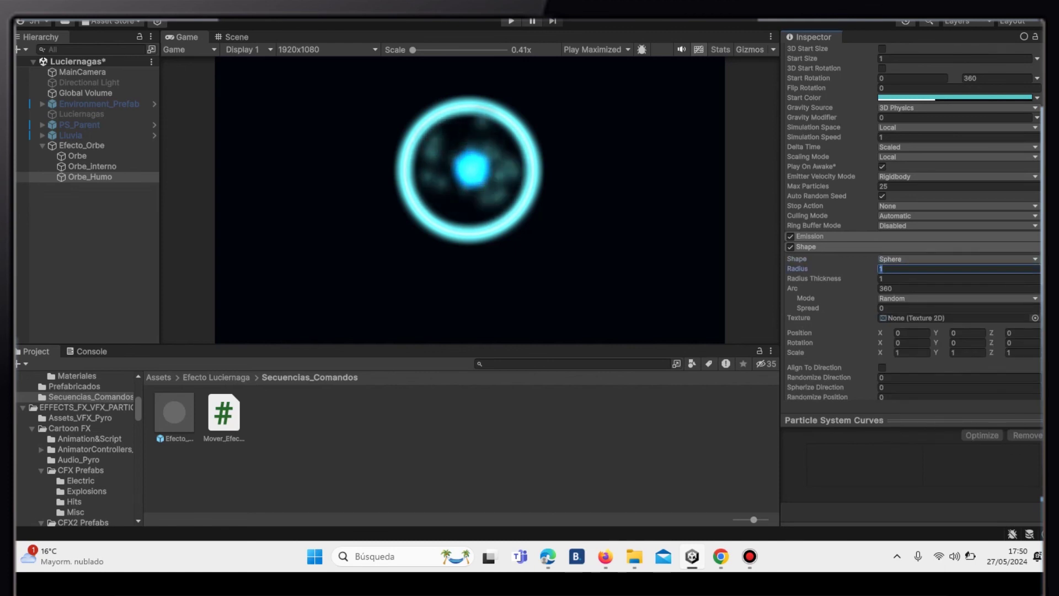
{"action": "type", "text": "0.8"}
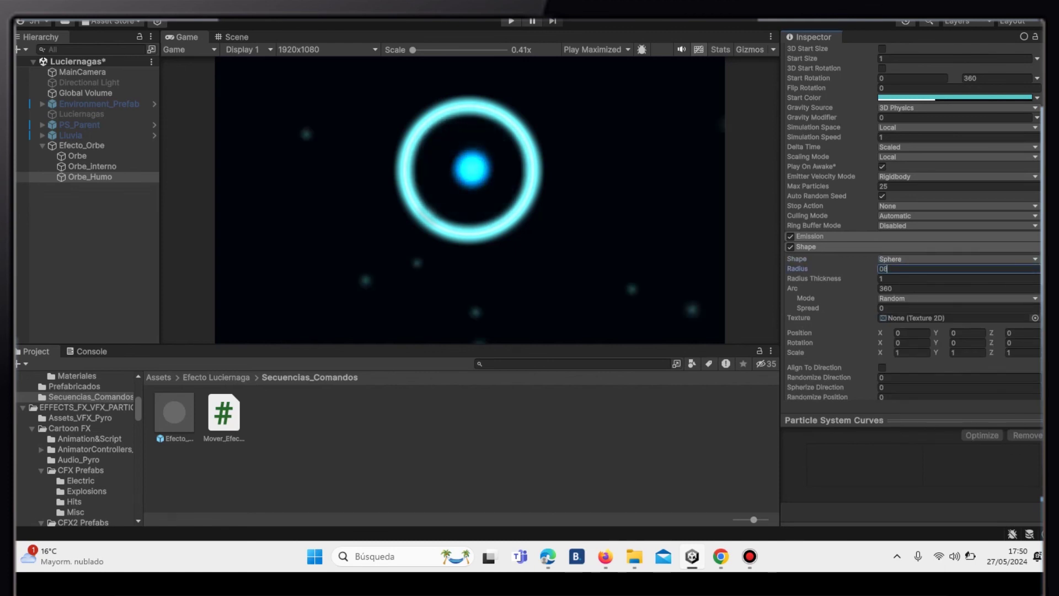
{"action": "key", "text": "BackSpace"}
{"action": "key", "text": "BackSpace"}
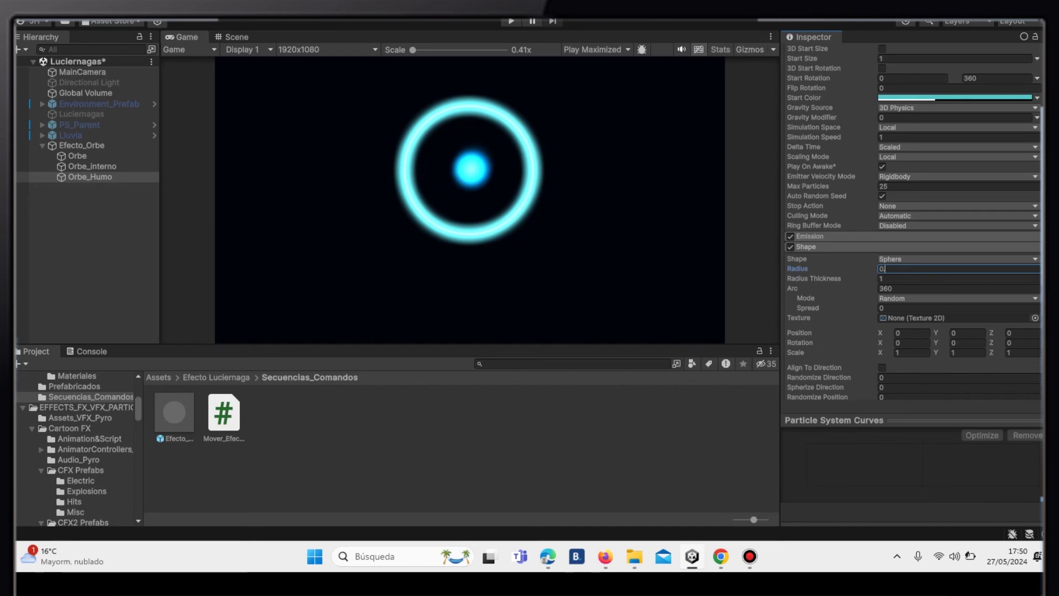
{"action": "type", "text": ".8"}
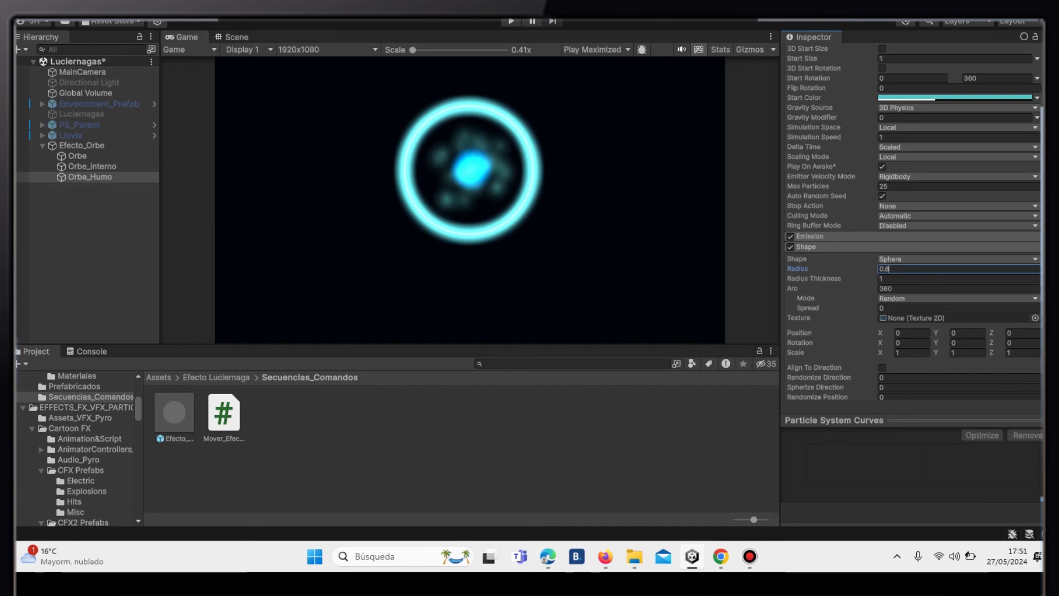
{"action": "left_click", "coordinate": [809, 246]}
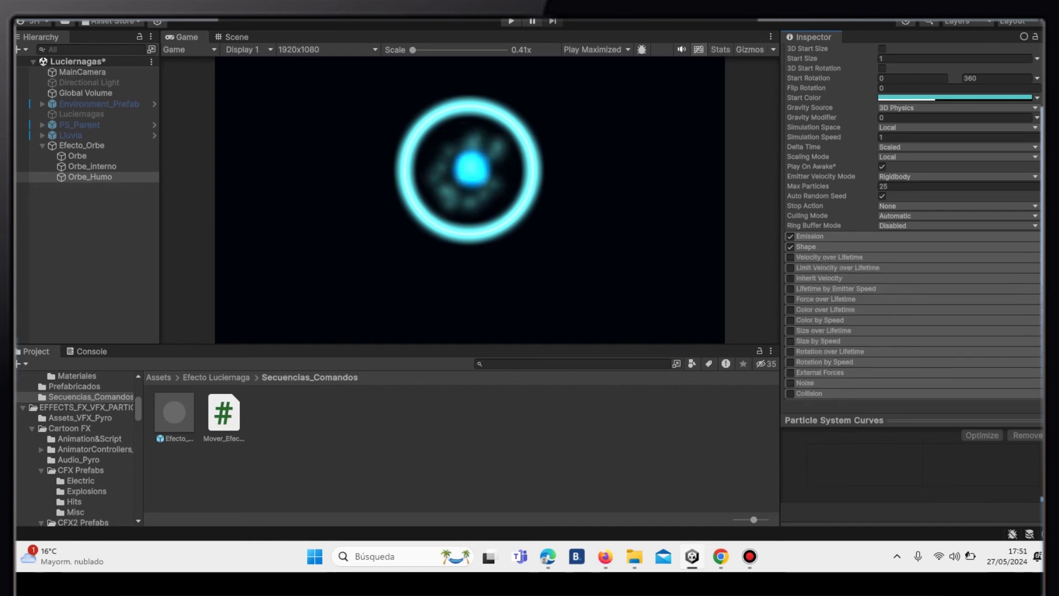
{"action": "left_click", "coordinate": [92, 166]}
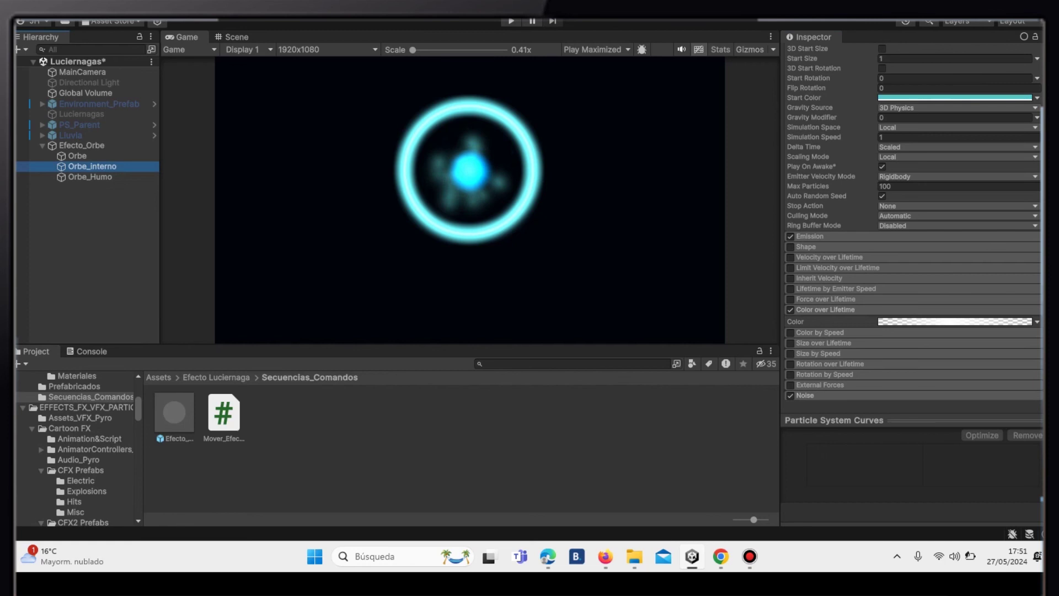
Copy Orbe_interno's Color over Lifetime gradient and paste it into Orbe_Humo's Color over Lifetime.
{"action": "right_click", "coordinate": [936, 322]}
{"action": "left_click", "coordinate": [960, 350]}
{"action": "left_click", "coordinate": [90, 176]}
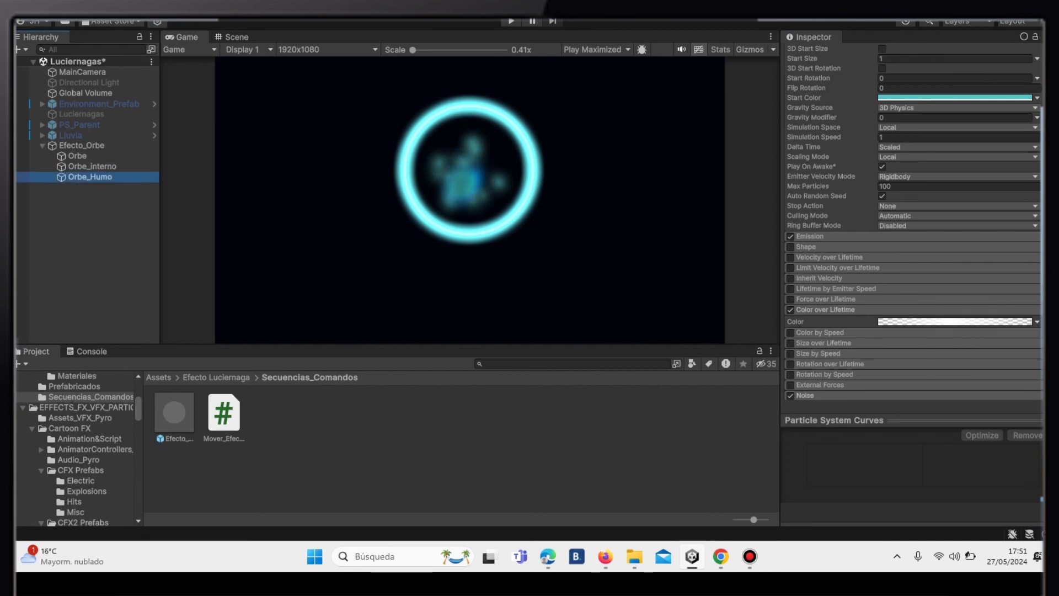
{"action": "scroll", "coordinate": [913, 221], "scroll_direction": "down", "scroll_amount": 3}
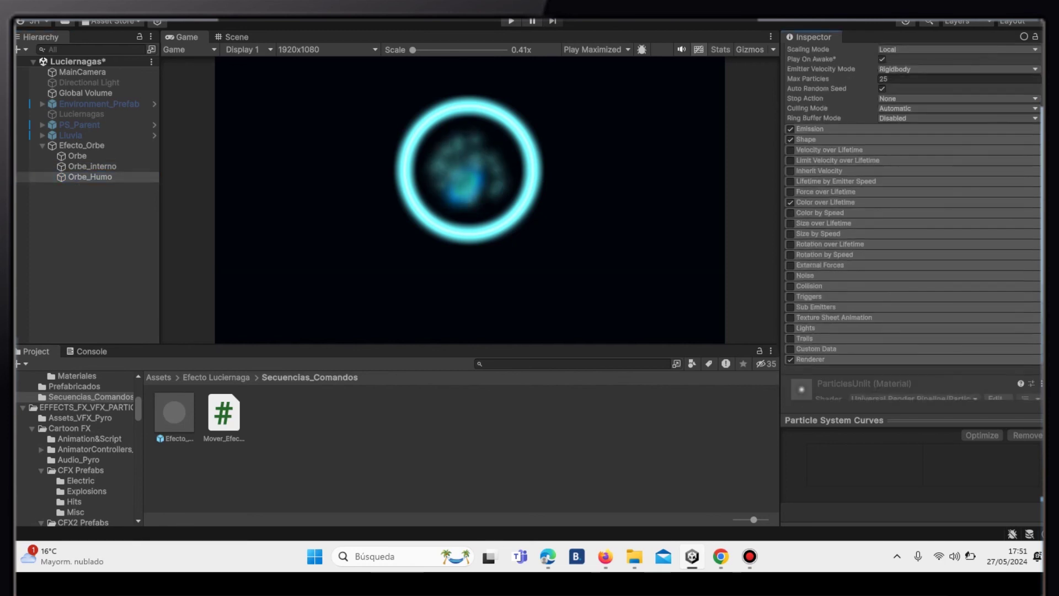
{"action": "left_click", "coordinate": [825, 202]}
{"action": "right_click", "coordinate": [938, 214]}
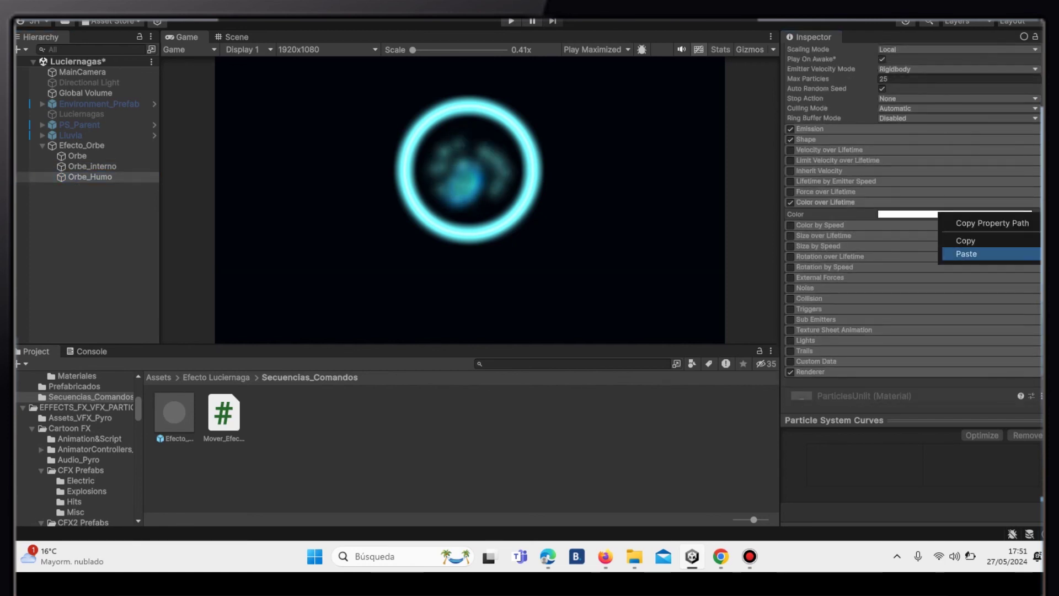
{"action": "left_click", "coordinate": [970, 254]}
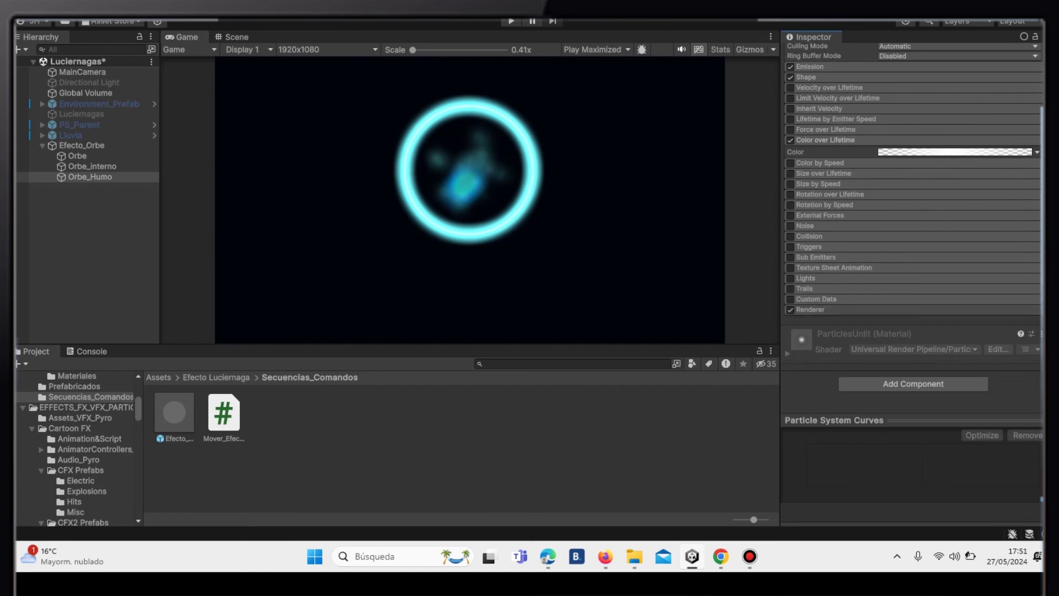
Give the Orbe_Humo particles the Humo material in the Renderer module.
{"action": "left_click", "coordinate": [811, 309]}
{"action": "left_click", "coordinate": [1036, 342]}
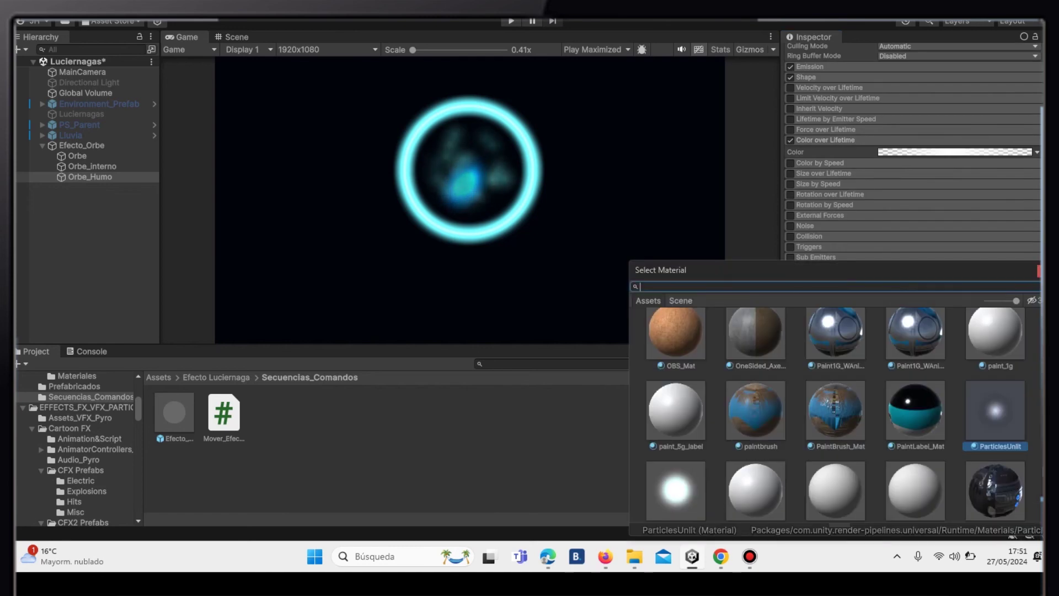
{"action": "type", "text": "Humo"}
{"action": "left_click", "coordinate": [739, 345]}
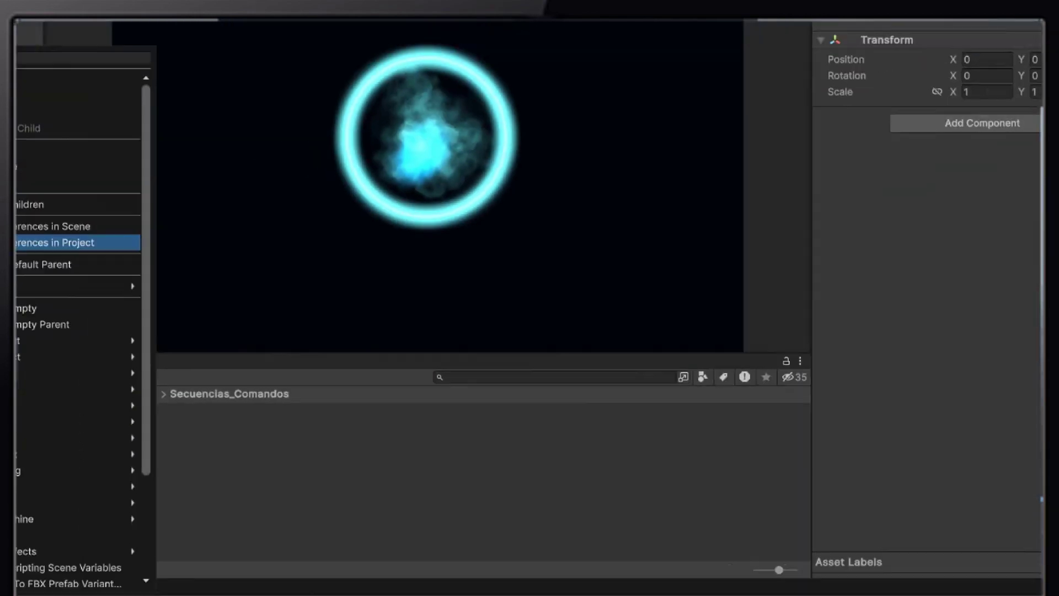
Add a new particle system under Efecto_Orbe named Orbe_Electricidad.
{"action": "mouse_move", "coordinate": [165, 359]}
{"action": "left_click", "coordinate": [259, 363]}
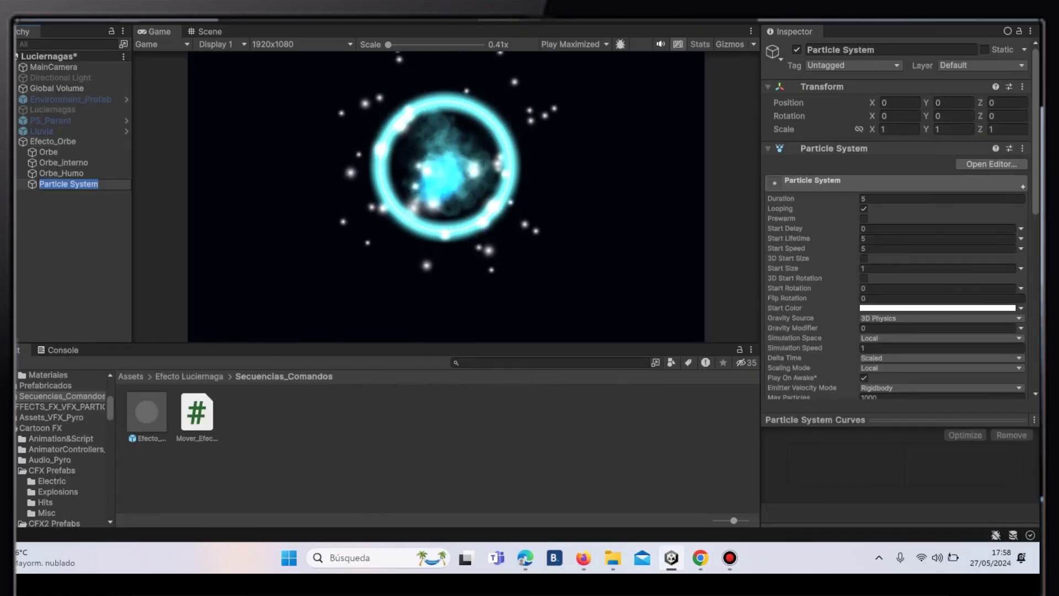
{"action": "key", "text": "End"}
{"action": "key", "text": "BackSpace"}
{"action": "key", "text": "BackSpace"}
{"action": "key", "text": "BackSpace"}
{"action": "key", "text": "BackSpace"}
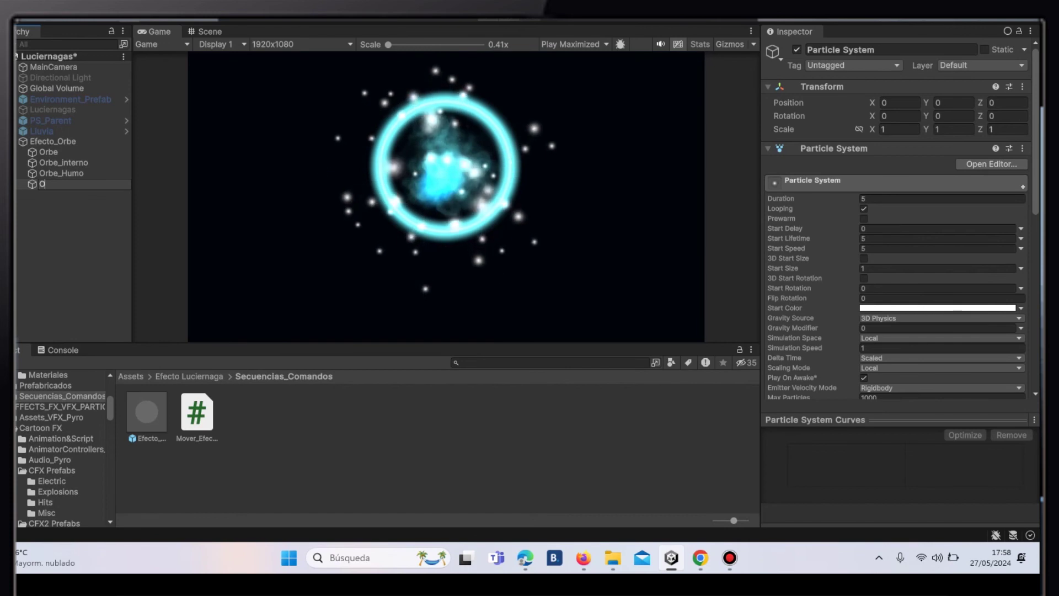
{"action": "type", "text": "Orbe_Ele"}
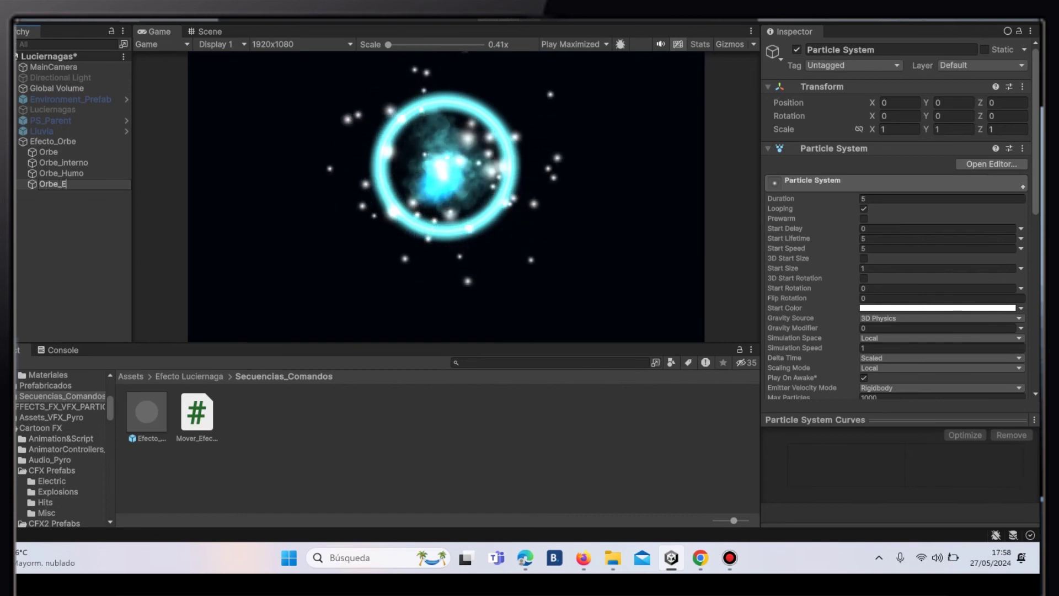
{"action": "type", "text": "ctric"}
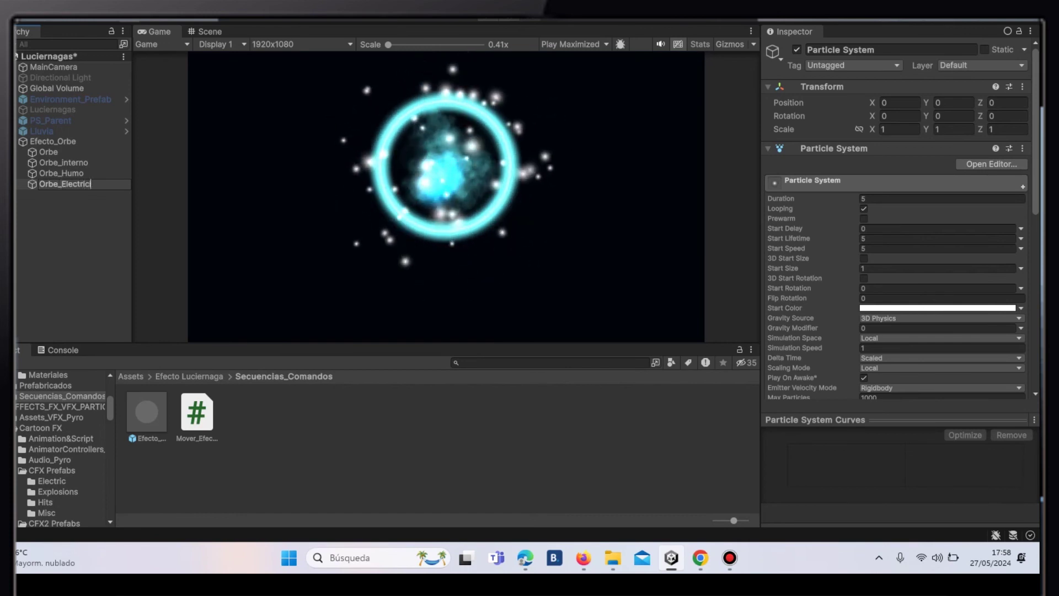
{"action": "type", "text": "idad"}
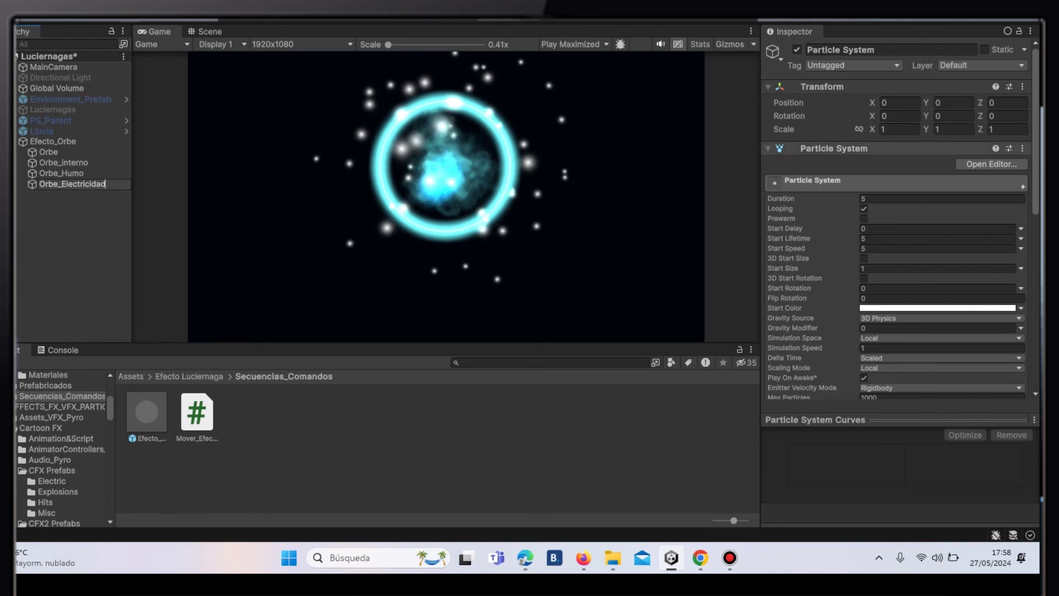
Set Start Speed to 0, Start Lifetime random between 0.3 and 4, and Duration 1.
{"action": "left_click", "coordinate": [937, 248]}
{"action": "key", "text": "BackSpace"}
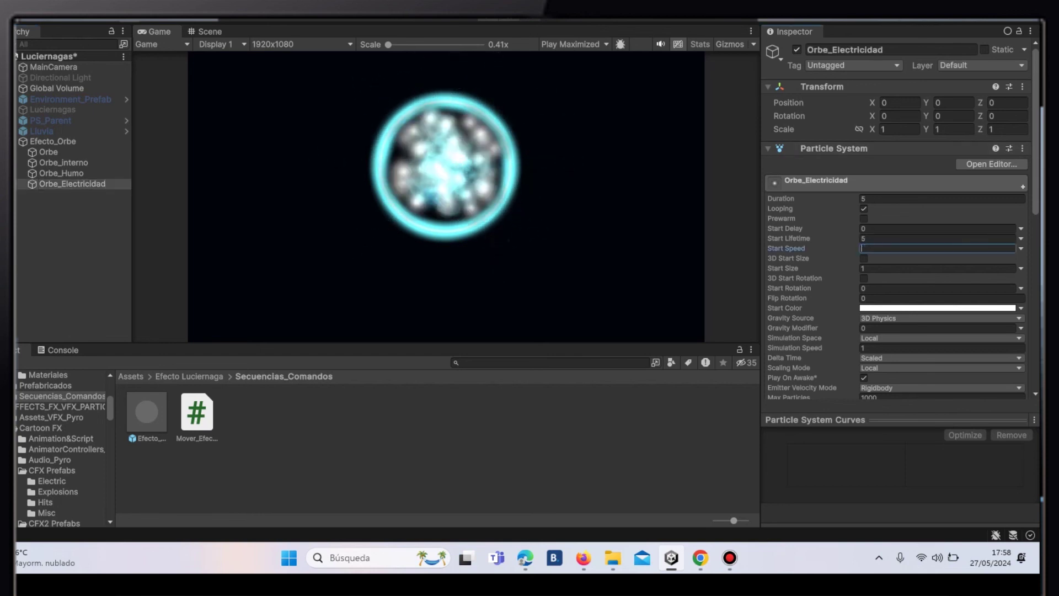
{"action": "type", "text": "0"}
{"action": "key", "text": "Return"}
{"action": "scroll", "coordinate": [896, 248], "scroll_direction": "down", "scroll_amount": 4}
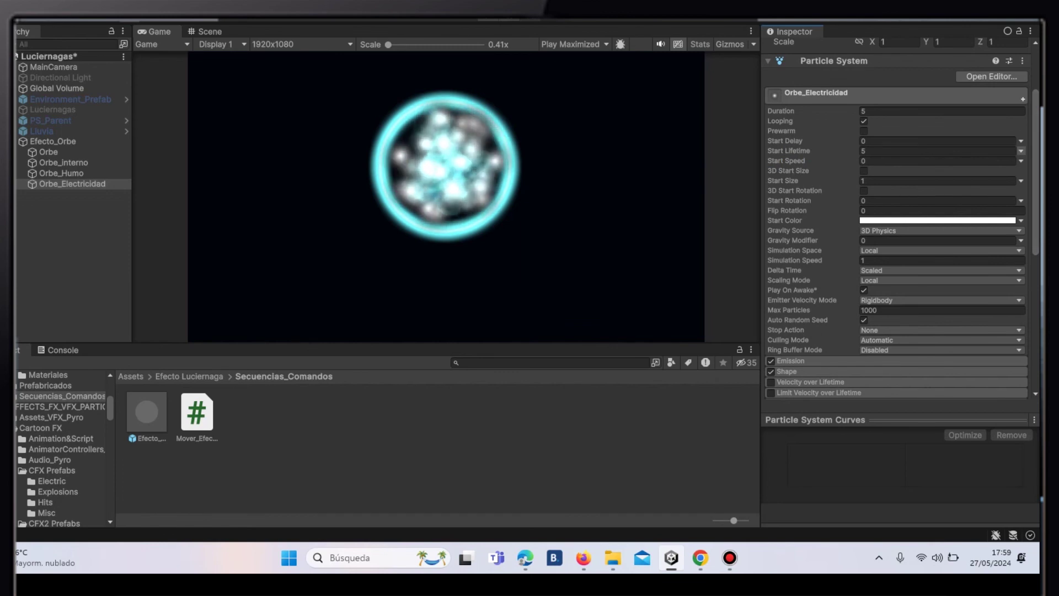
{"action": "left_click", "coordinate": [1021, 151]}
{"action": "left_click", "coordinate": [932, 193]}
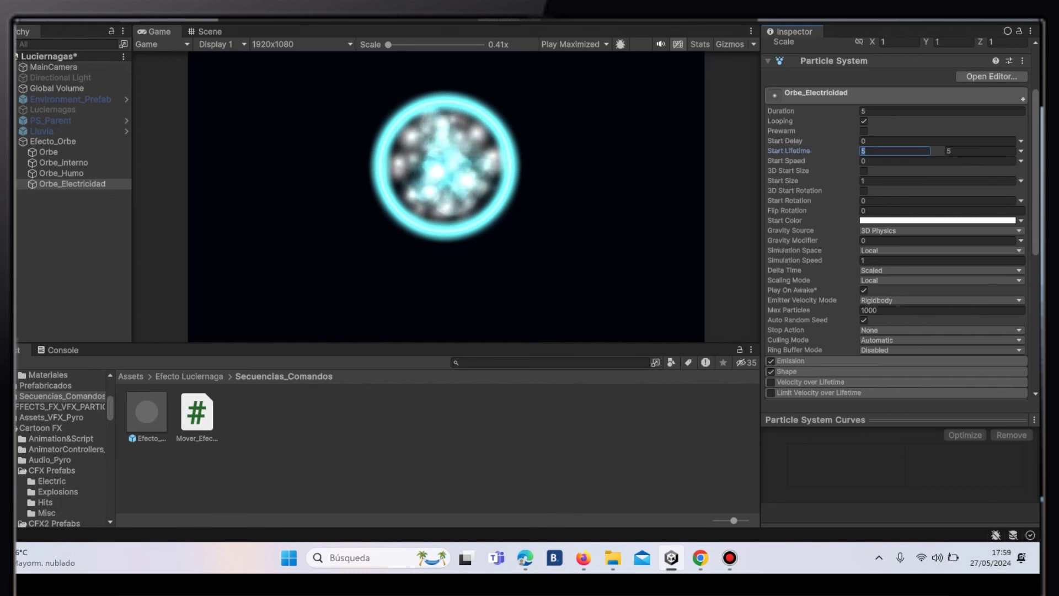
{"action": "type", "text": "0"}
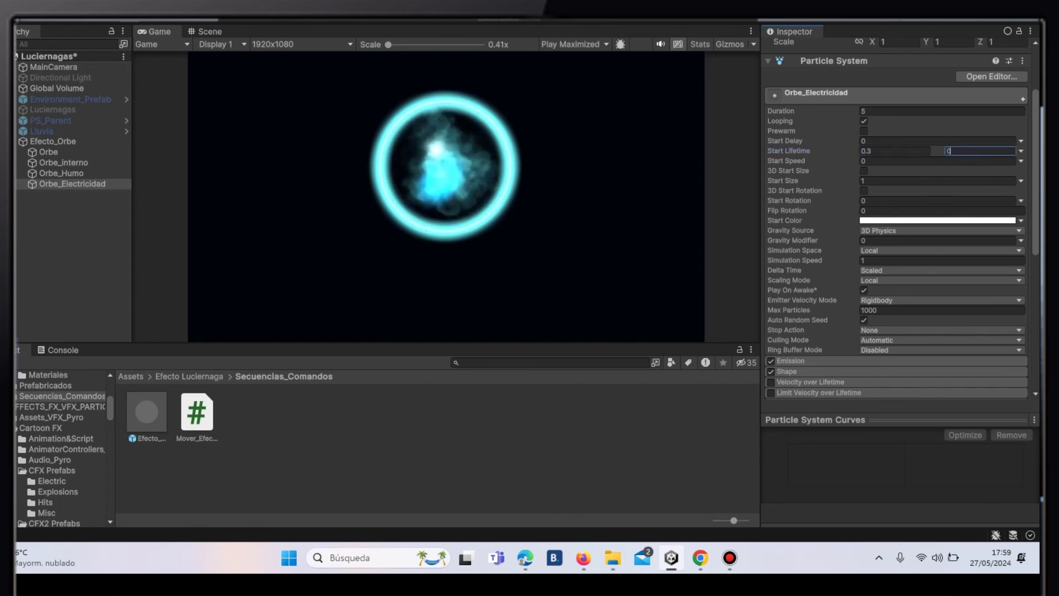
{"action": "type", "text": "4"}
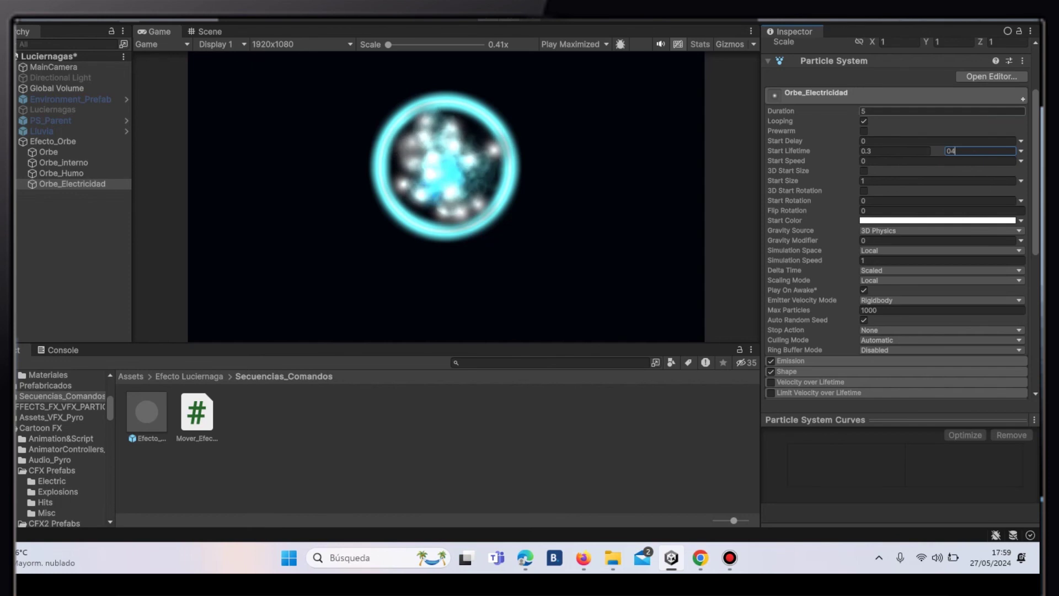
{"action": "key", "text": "BackSpace"}
{"action": "type", "text": "1"}
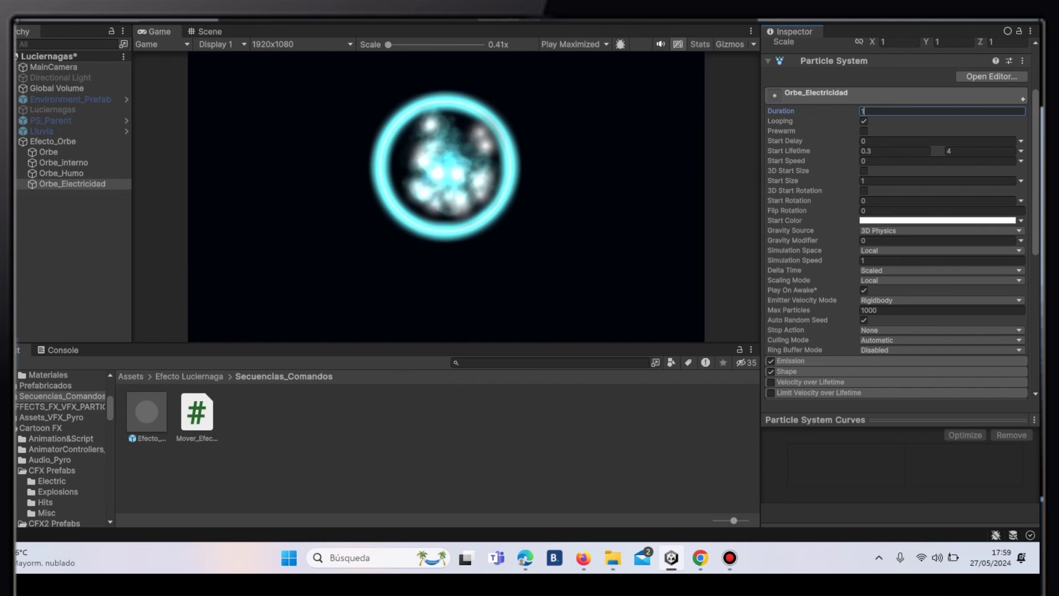
Set Start Size to 1.5 and Max Particles to 14.
{"action": "left_click", "coordinate": [937, 180]}
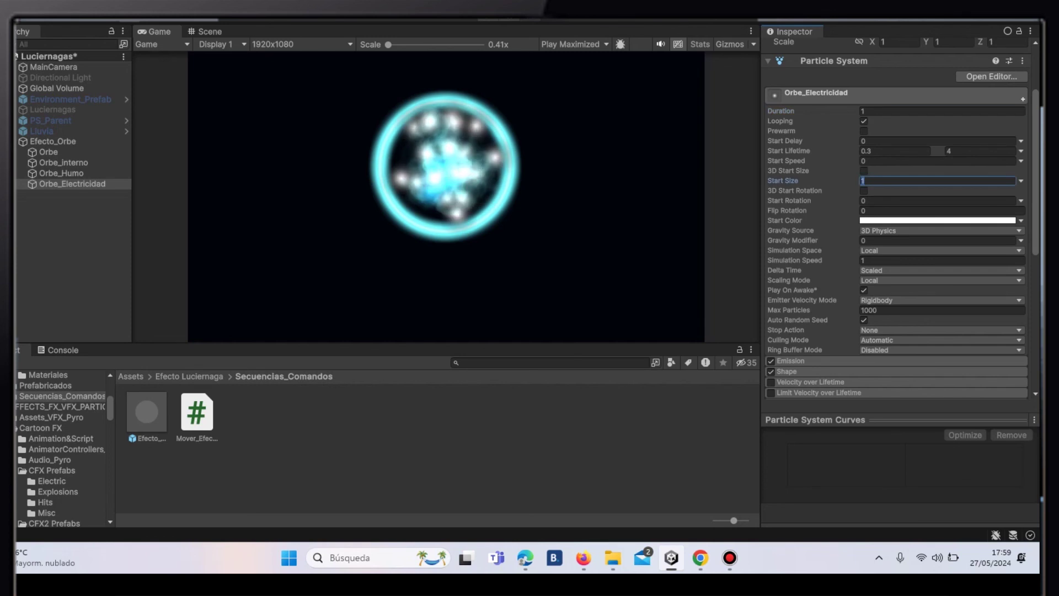
{"action": "type", "text": ".5"}
{"action": "key", "text": "Return"}
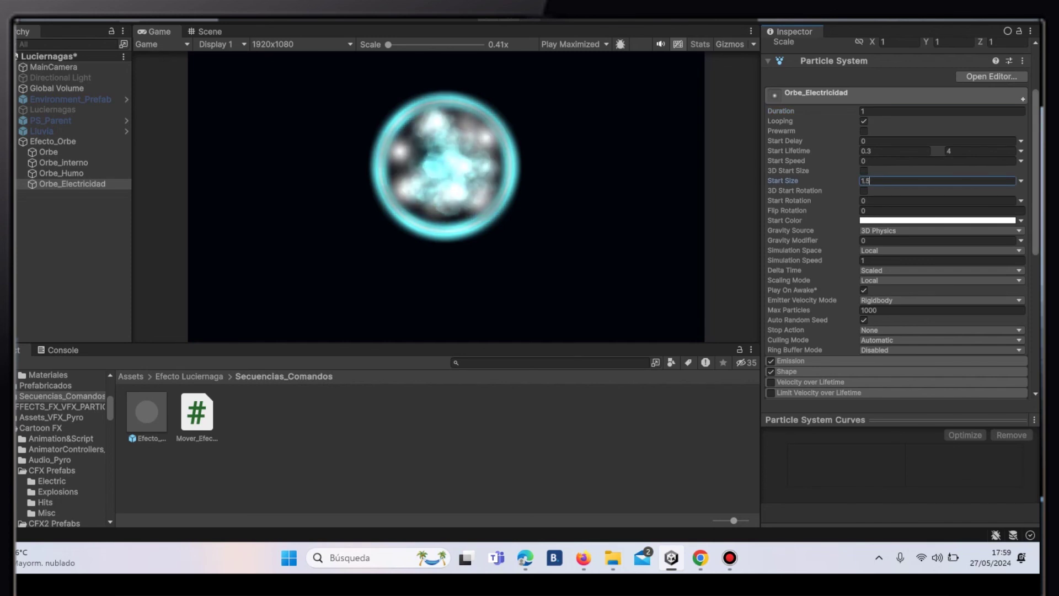
{"action": "scroll", "coordinate": [894, 221], "scroll_direction": "down", "scroll_amount": 3}
{"action": "left_click", "coordinate": [942, 238]}
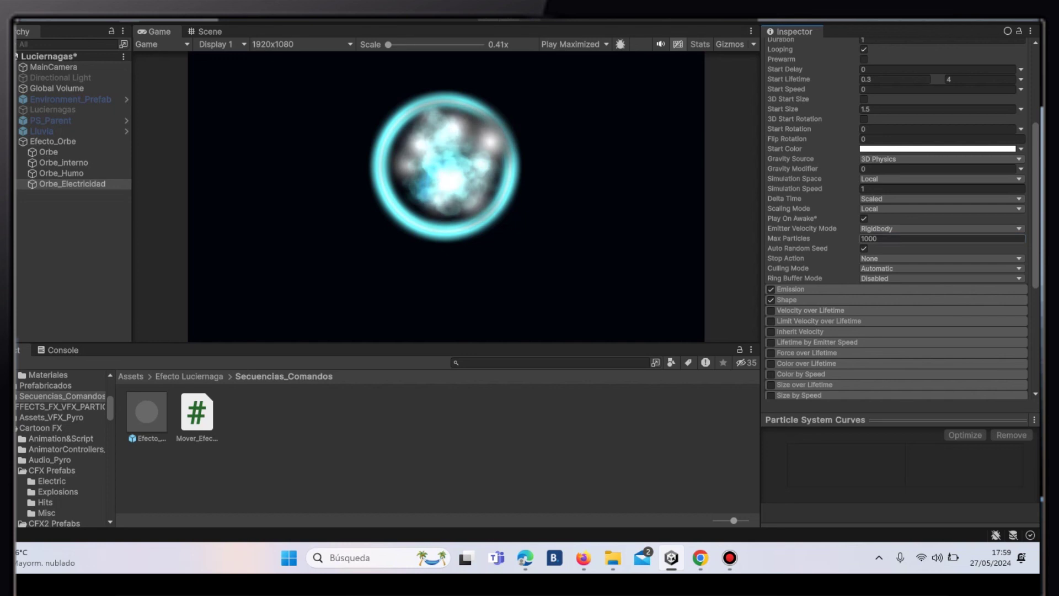
{"action": "key", "text": "BackSpace"}
{"action": "type", "text": "14"}
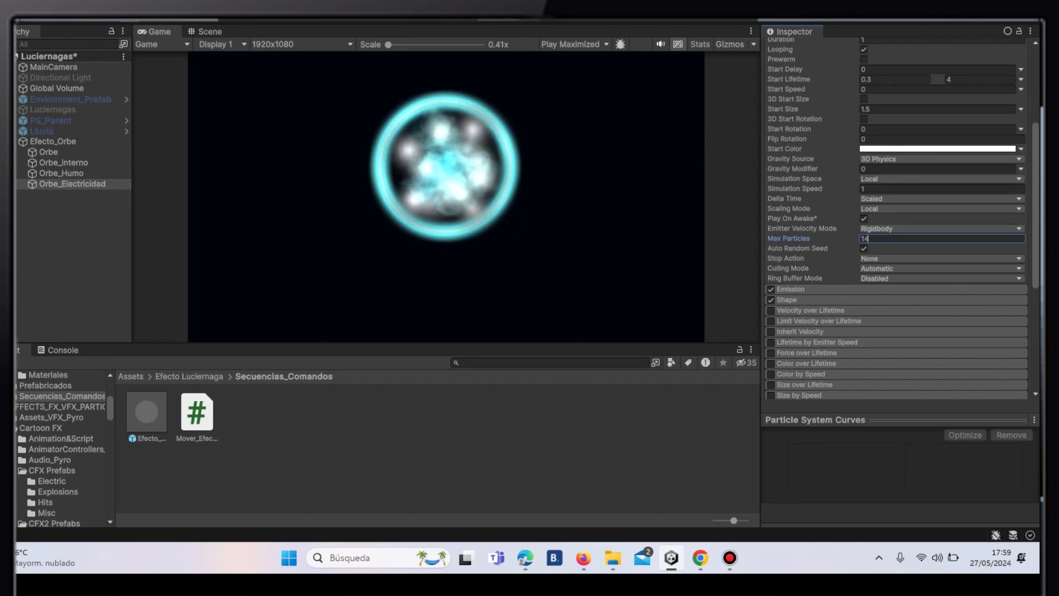
Set emission Rate over Time to 14 and turn off the Shape module.
{"action": "left_click", "coordinate": [791, 289]}
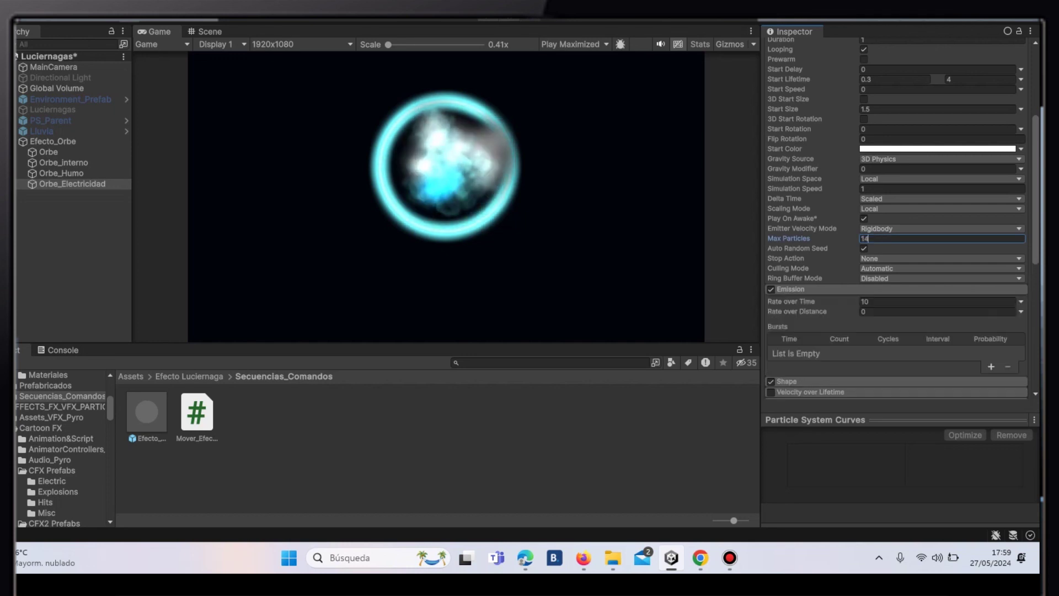
{"action": "left_click", "coordinate": [938, 302]}
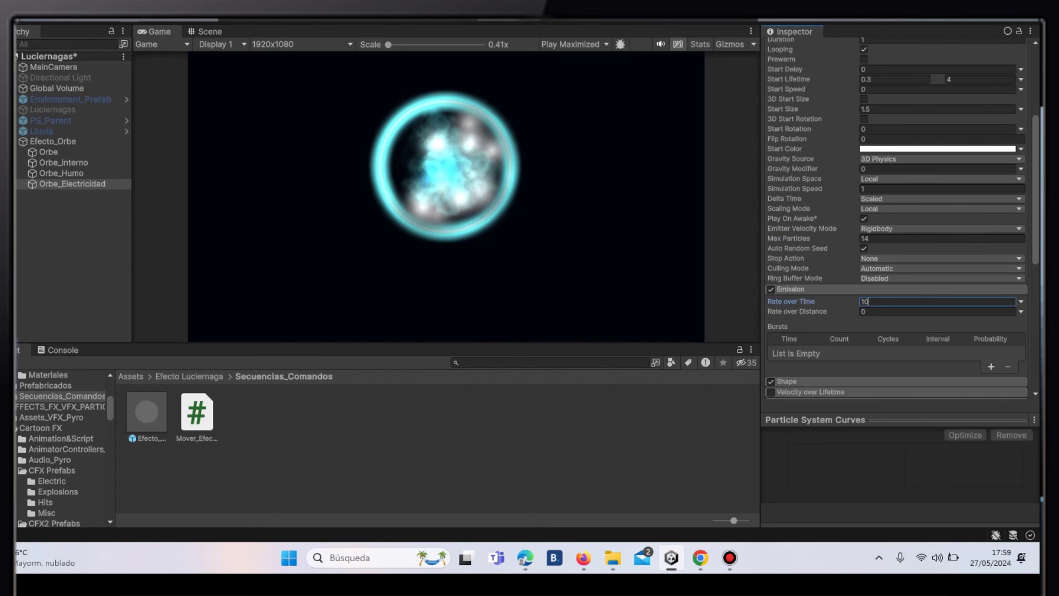
{"action": "key", "text": "BackSpace"}
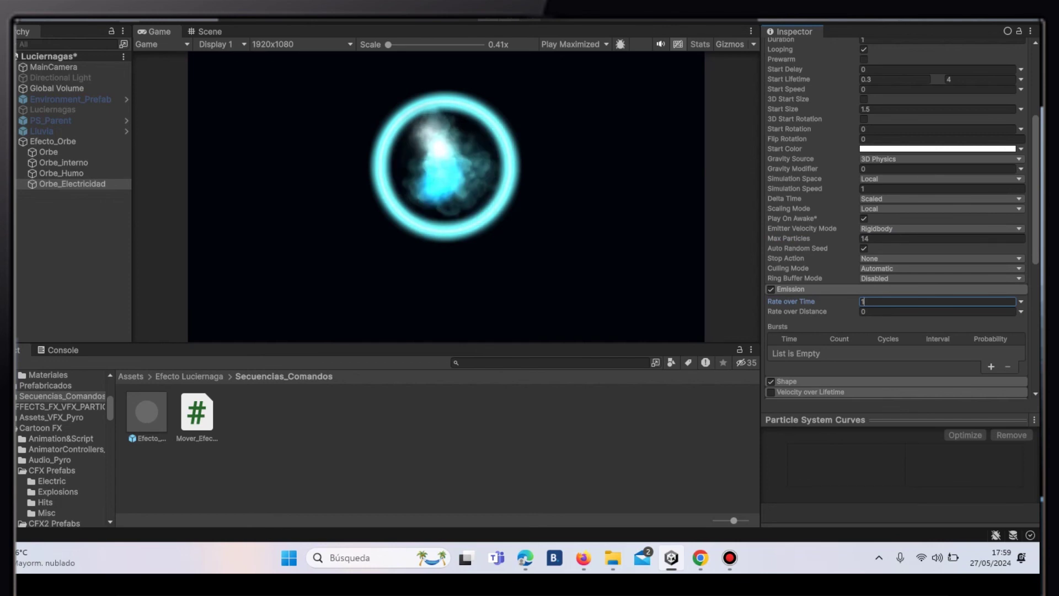
{"action": "type", "text": "4"}
{"action": "left_click", "coordinate": [771, 382]}
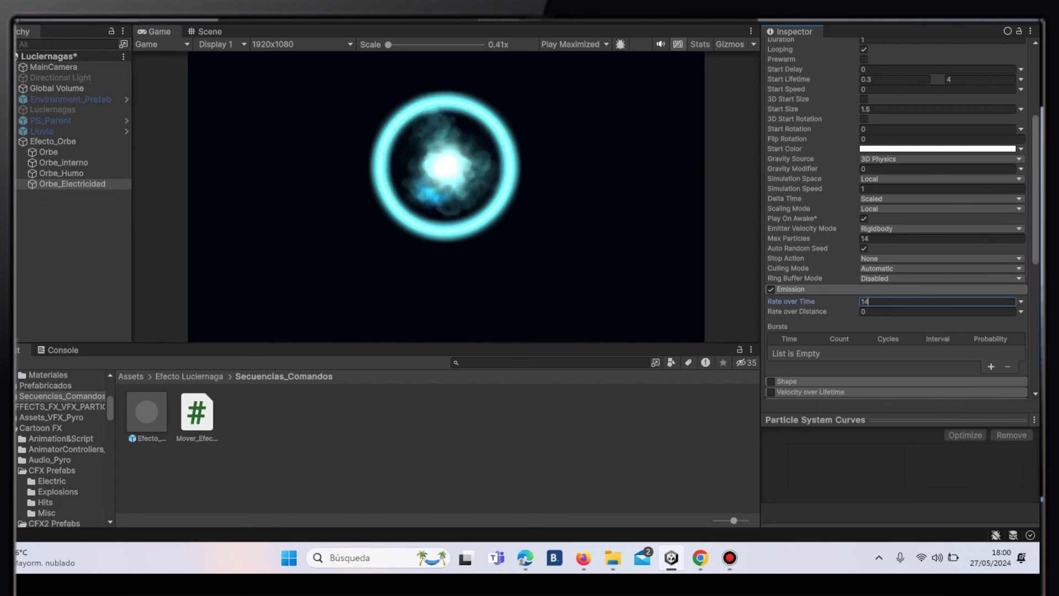
{"action": "scroll", "coordinate": [896, 249], "scroll_direction": "down", "scroll_amount": 5}
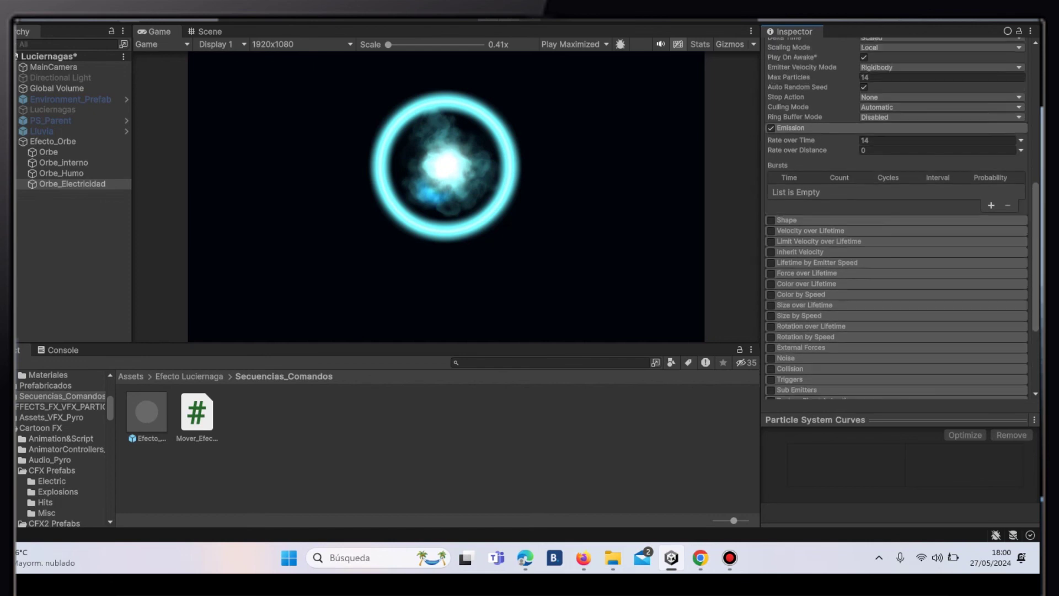
Switch Start Color to Random Between Two Colors and copy Orbe_Humo's teal Start Color.
{"action": "scroll", "coordinate": [896, 220], "scroll_direction": "up", "scroll_amount": 5}
{"action": "left_click", "coordinate": [1022, 164]}
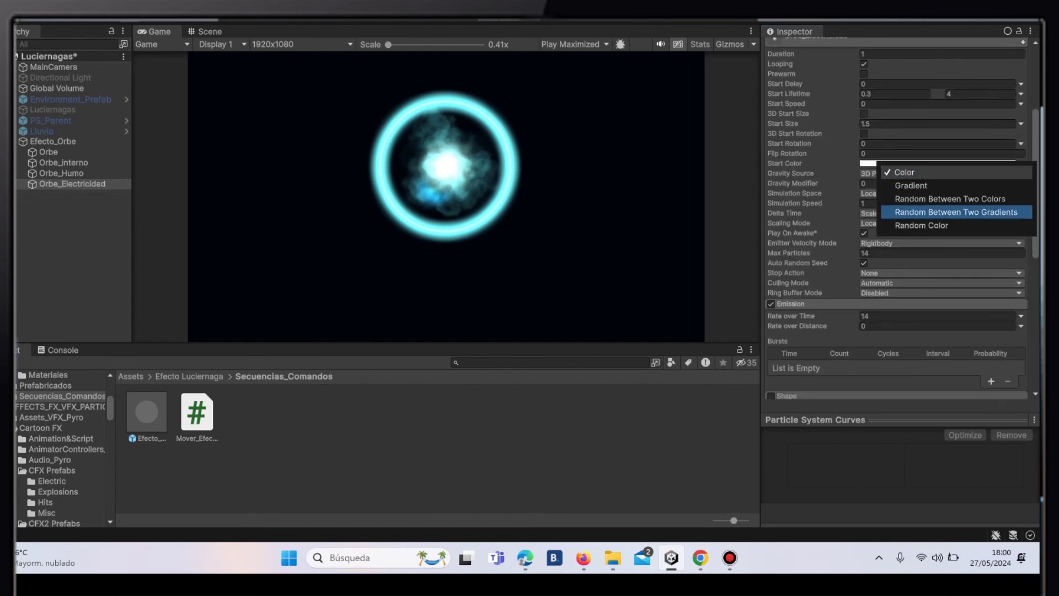
{"action": "left_click", "coordinate": [950, 199]}
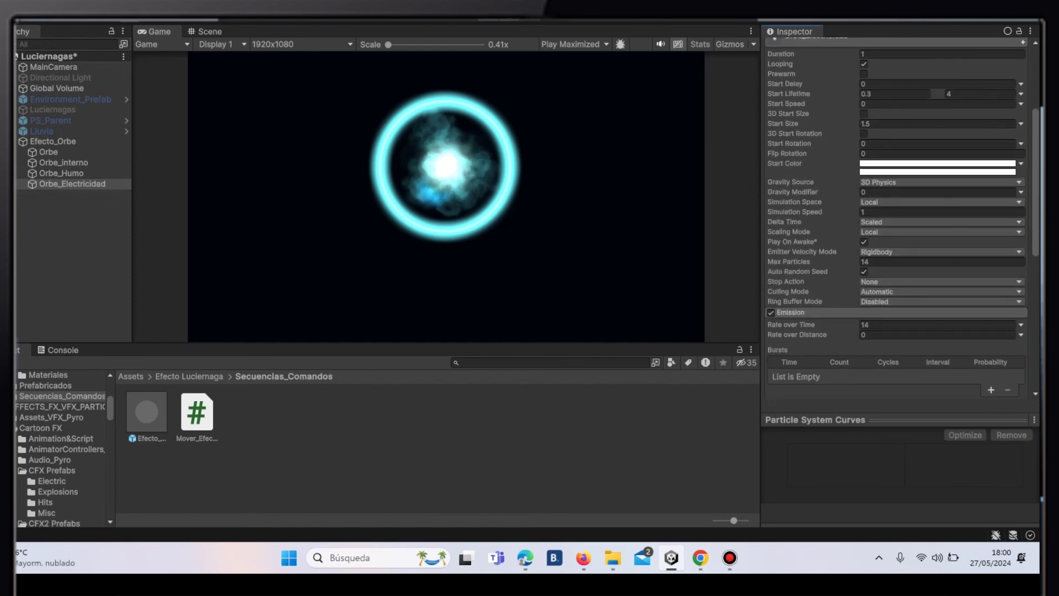
{"action": "left_click", "coordinate": [61, 172]}
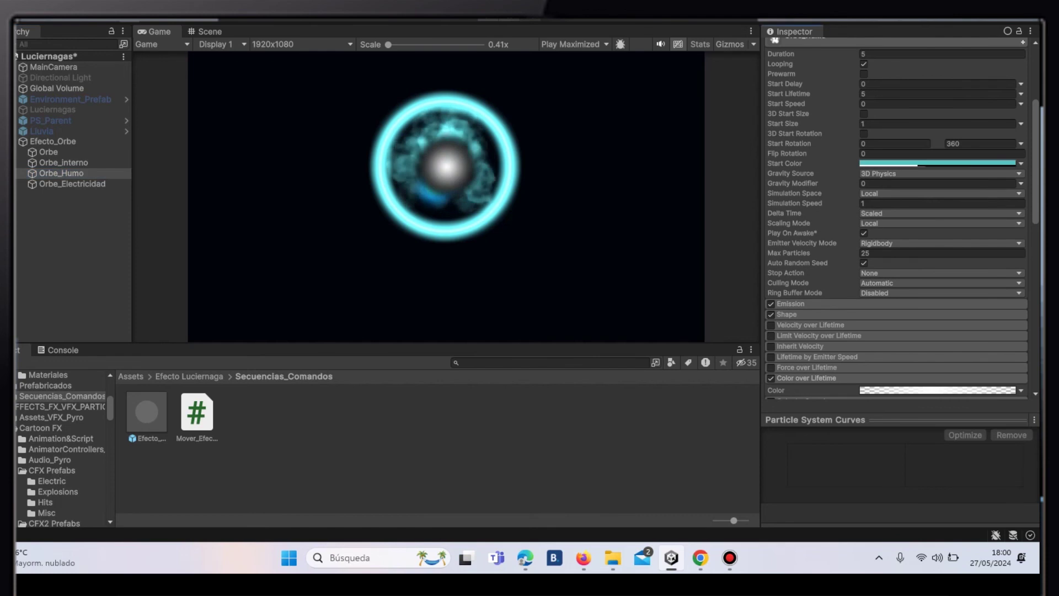
{"action": "right_click", "coordinate": [927, 163]}
{"action": "left_click", "coordinate": [952, 189]}
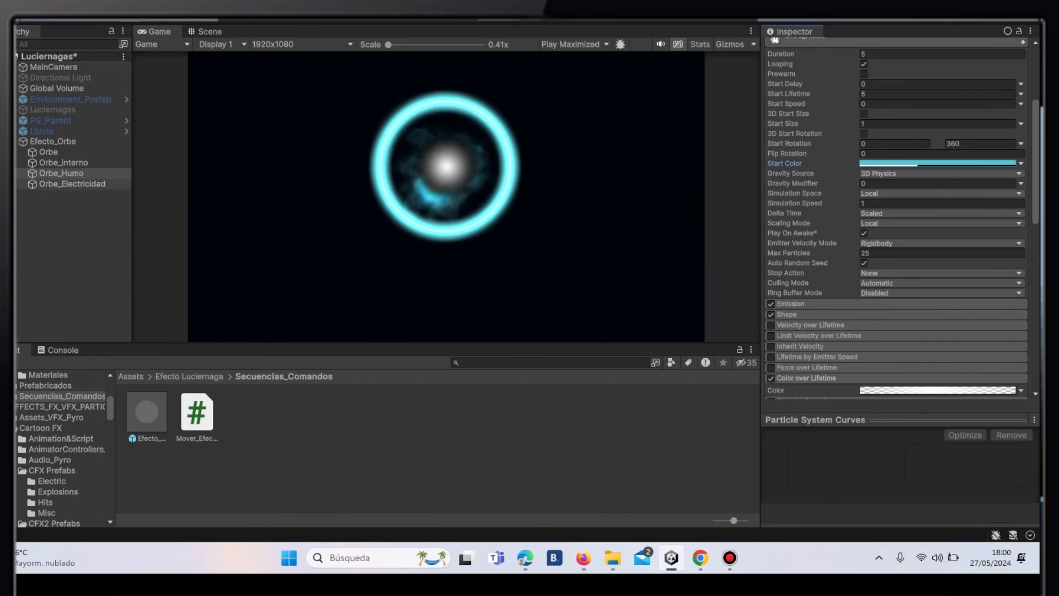
Paste the teal colour into Orbe_Electricidad's Start Color.
{"action": "left_click", "coordinate": [71, 183]}
{"action": "right_click", "coordinate": [925, 172]}
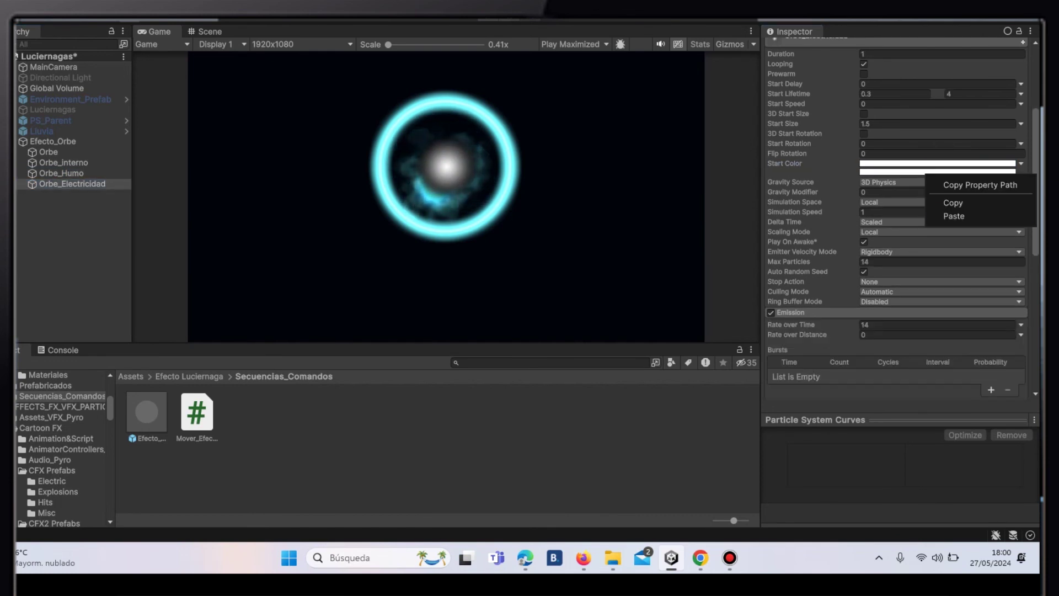
{"action": "left_click", "coordinate": [954, 215]}
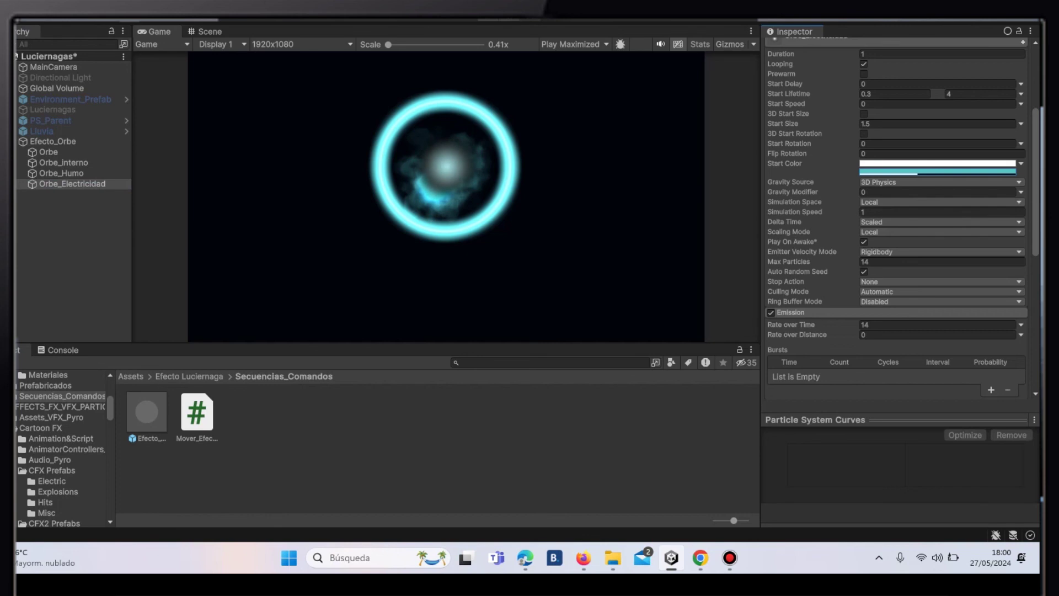
{"action": "right_click", "coordinate": [929, 163]}
{"action": "left_click", "coordinate": [957, 204]}
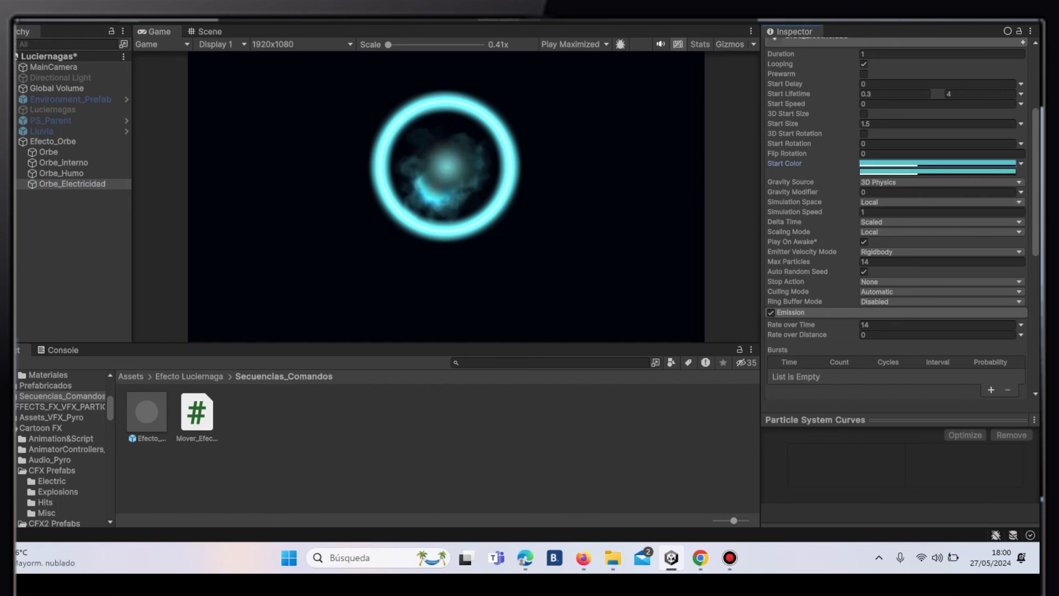
Shift one start colour's hue to yellow C5C458.
{"action": "left_click", "coordinate": [936, 163]}
{"action": "left_click_drag", "start_coordinate": [893, 263], "coordinate": [990, 209]}
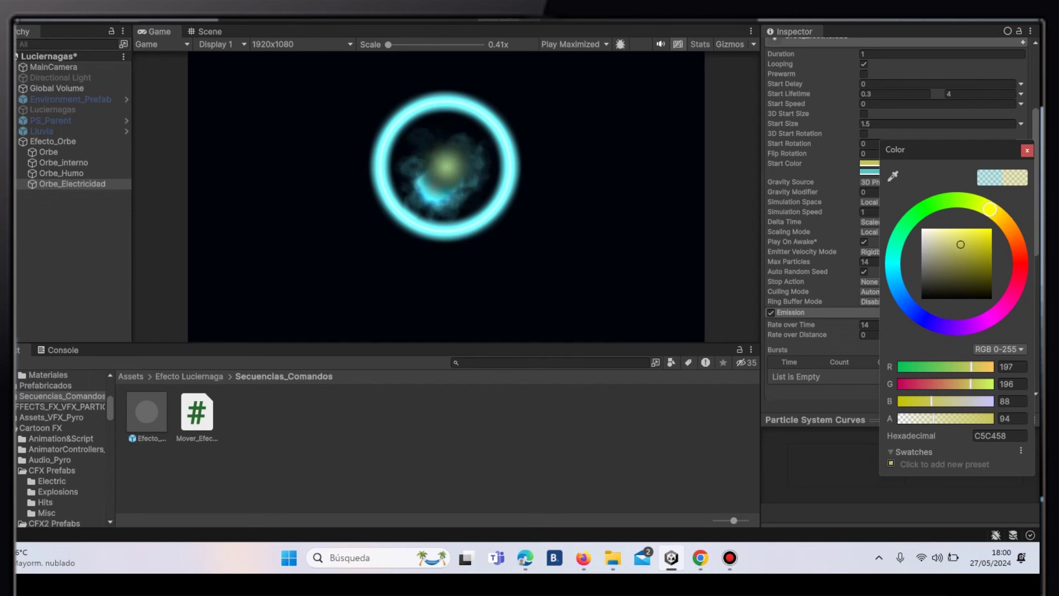
{"action": "scroll", "coordinate": [896, 221], "scroll_direction": "down", "scroll_amount": 1}
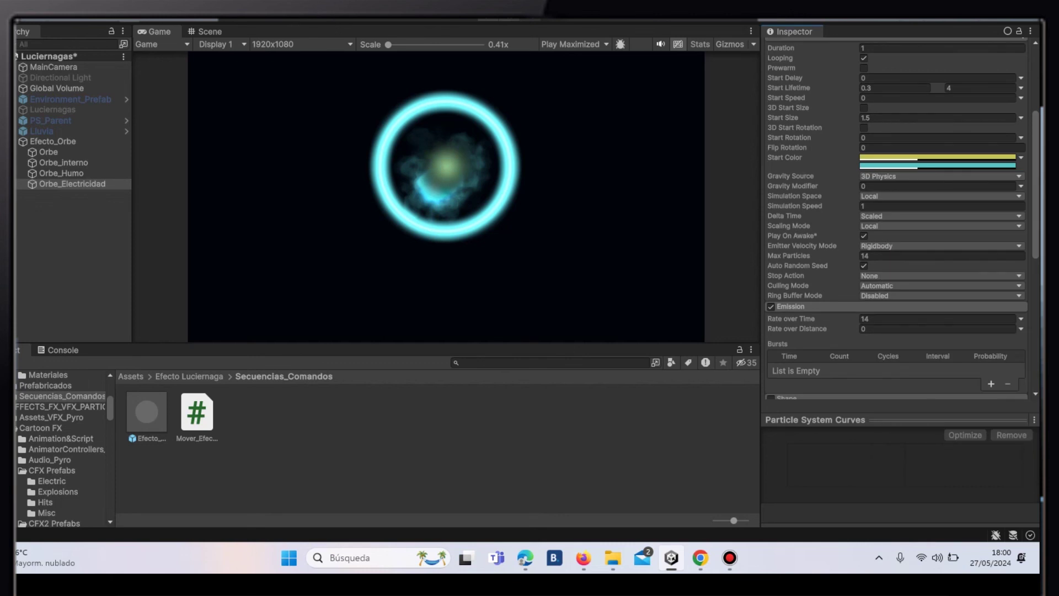
Add two emission bursts with counts 1 and 3, and enable Texture Sheet Animation.
{"action": "scroll", "coordinate": [991, 330], "scroll_direction": "down", "scroll_amount": 3}
{"action": "left_click", "coordinate": [991, 330]}
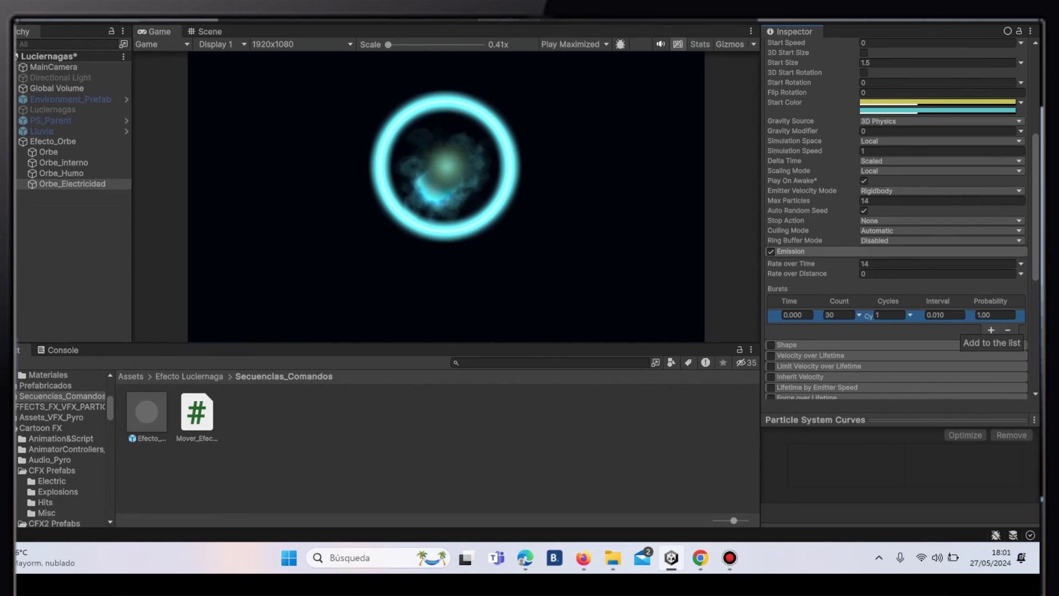
{"action": "left_click", "coordinate": [992, 330]}
{"action": "left_click", "coordinate": [838, 314]}
{"action": "type", "text": "1"}
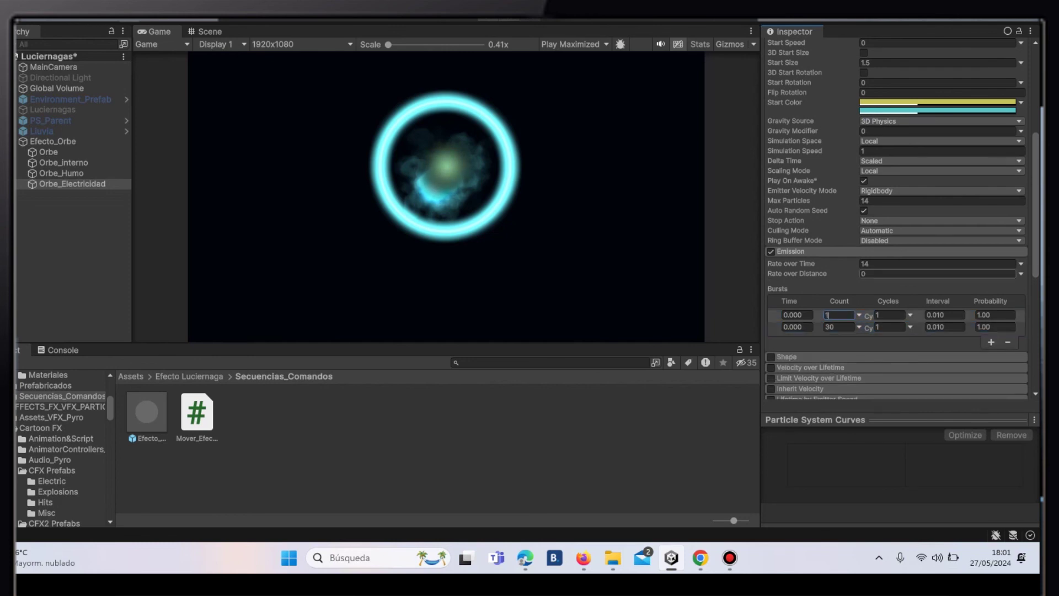
{"action": "scroll", "coordinate": [897, 221], "scroll_direction": "down", "scroll_amount": 3}
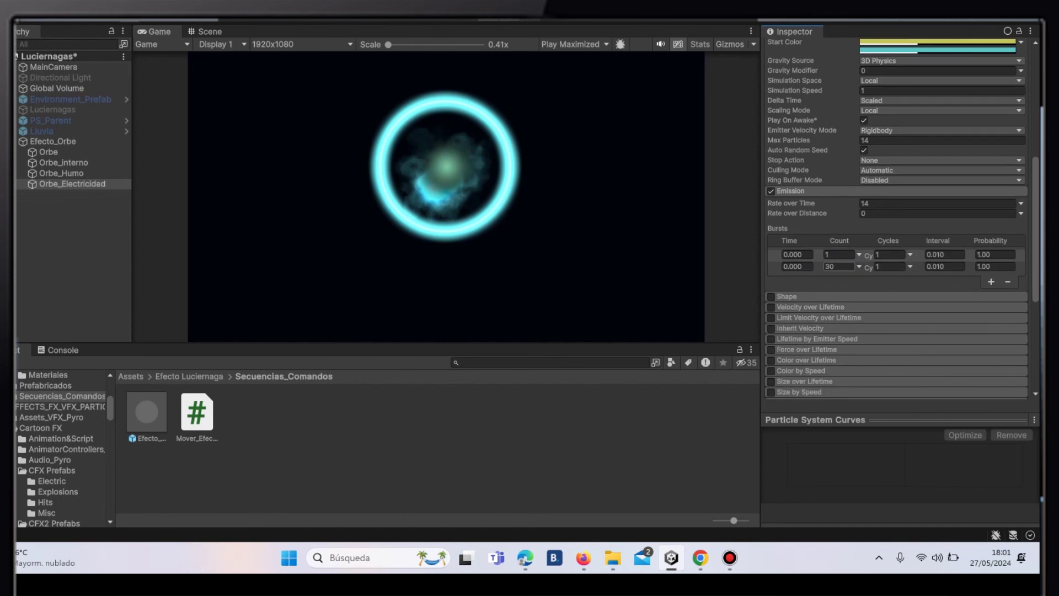
{"action": "left_click", "coordinate": [839, 266]}
{"action": "type", "text": "3"}
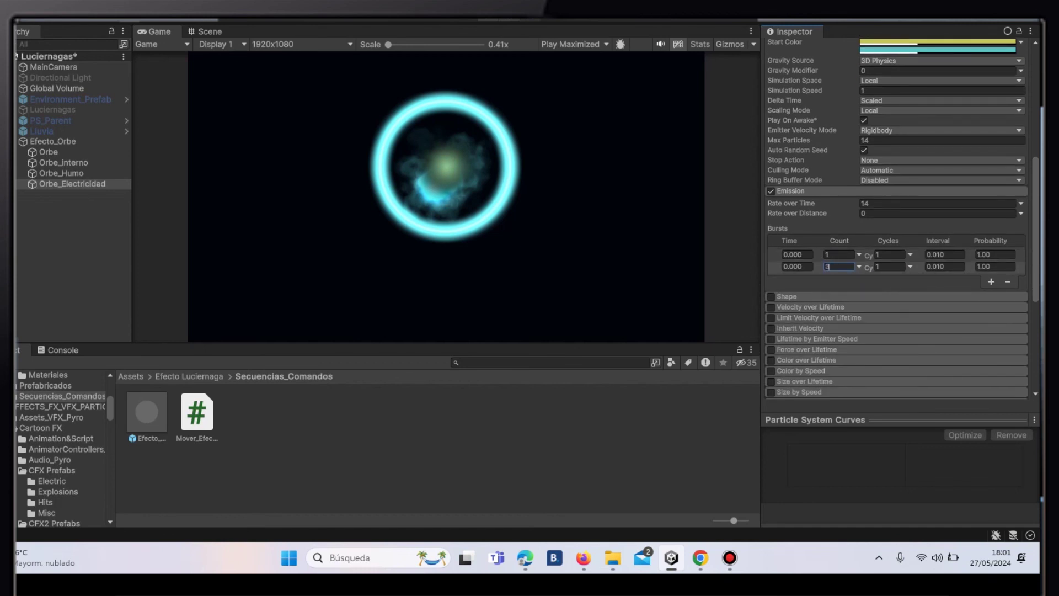
{"action": "scroll", "coordinate": [800, 286], "scroll_direction": "down", "scroll_amount": 4}
{"action": "scroll", "coordinate": [800, 287], "scroll_direction": "down", "scroll_amount": 4}
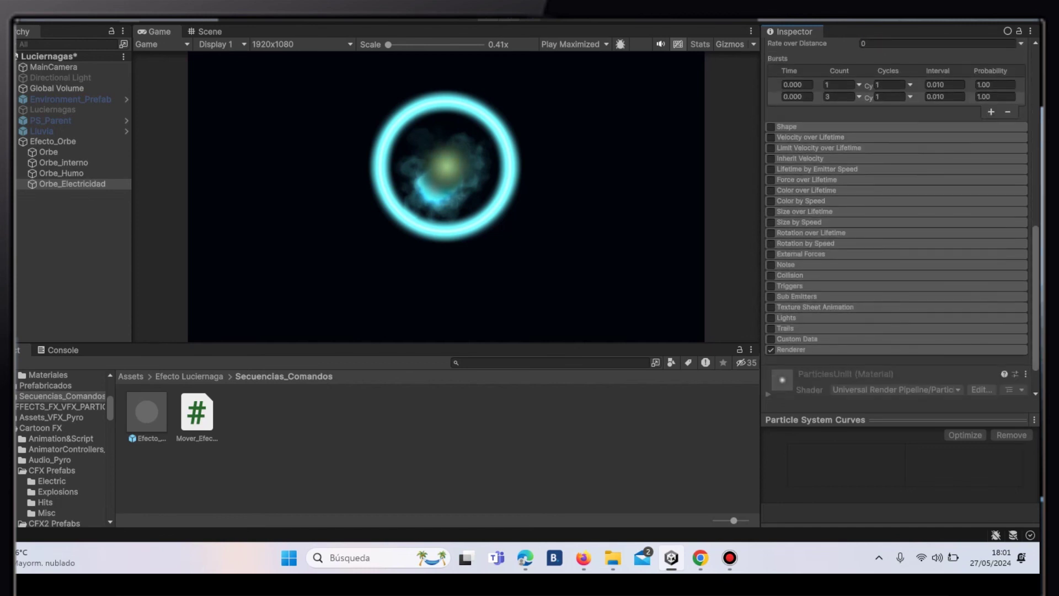
{"action": "left_click", "coordinate": [771, 307]}
Set the Texture Sheet Animation tiles to X 7 and Y 2.
{"action": "left_click", "coordinate": [816, 308]}
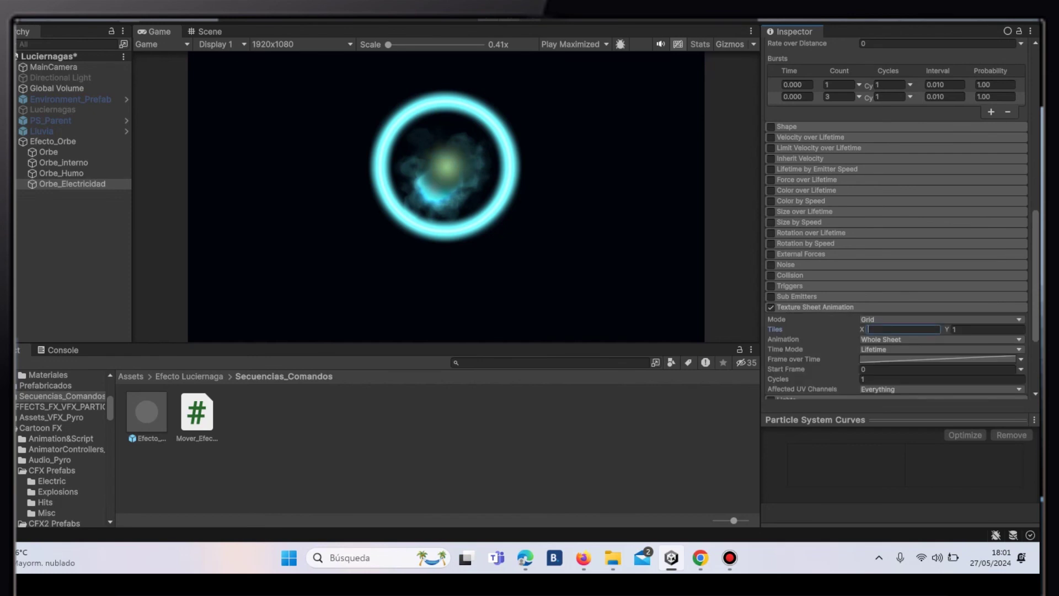
{"action": "type", "text": "7"}
{"action": "key", "text": "Tab"}
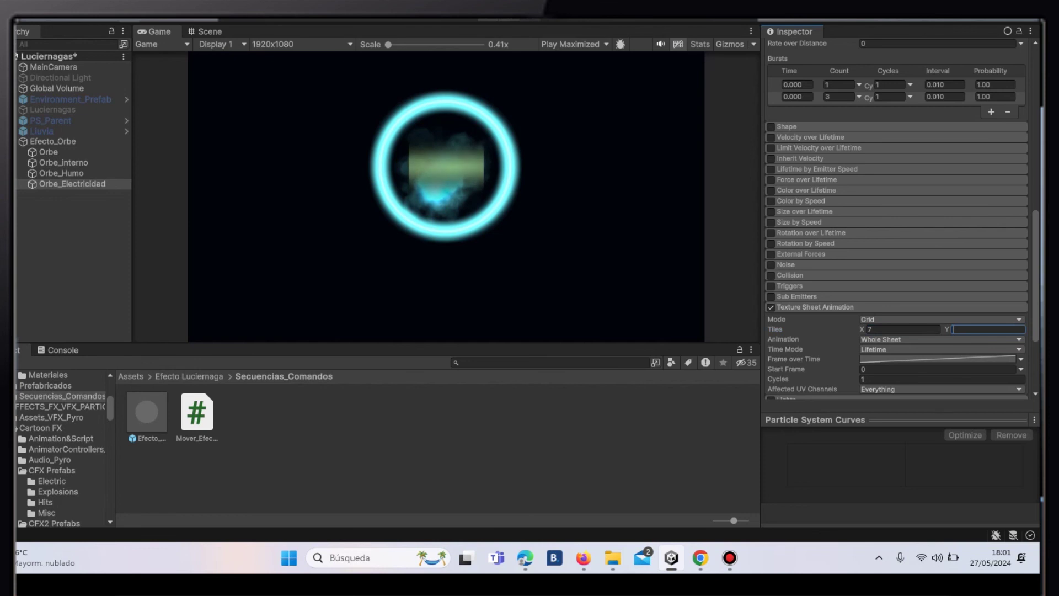
{"action": "type", "text": "2"}
Render the electricity particles with the Electricidad material.
{"action": "scroll", "coordinate": [897, 221], "scroll_direction": "down", "scroll_amount": 3}
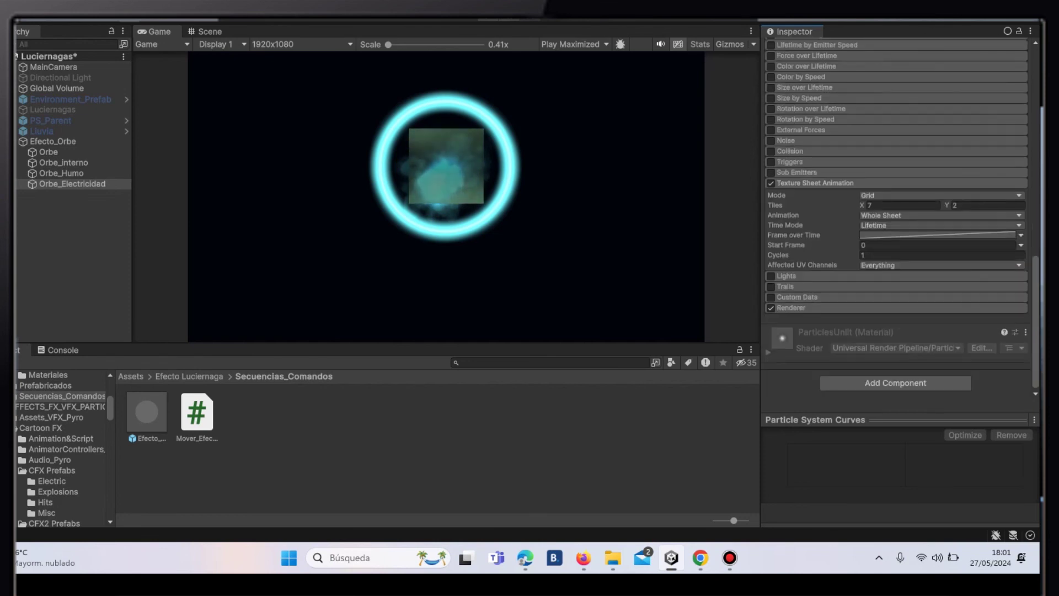
{"action": "left_click", "coordinate": [791, 307]}
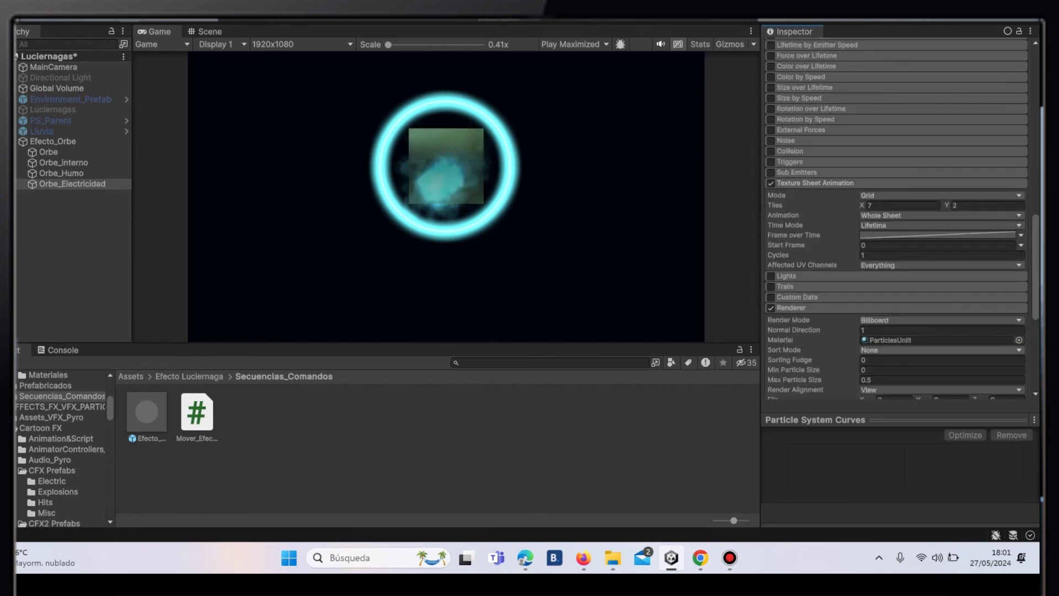
{"action": "left_click", "coordinate": [1019, 340]}
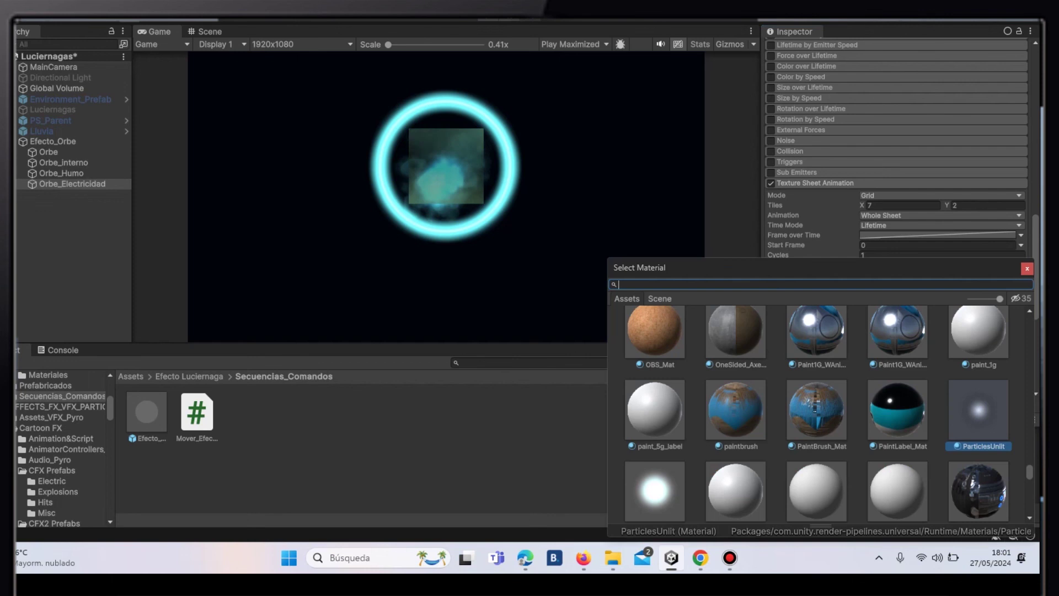
{"action": "type", "text": "E"}
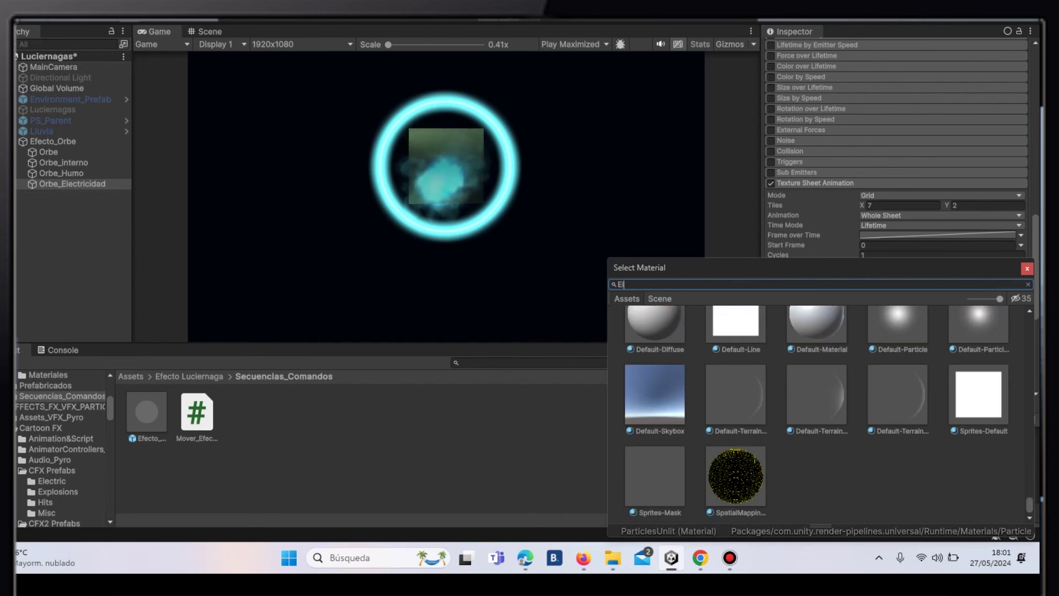
{"action": "type", "text": "lec"}
{"action": "left_click", "coordinate": [859, 344]}
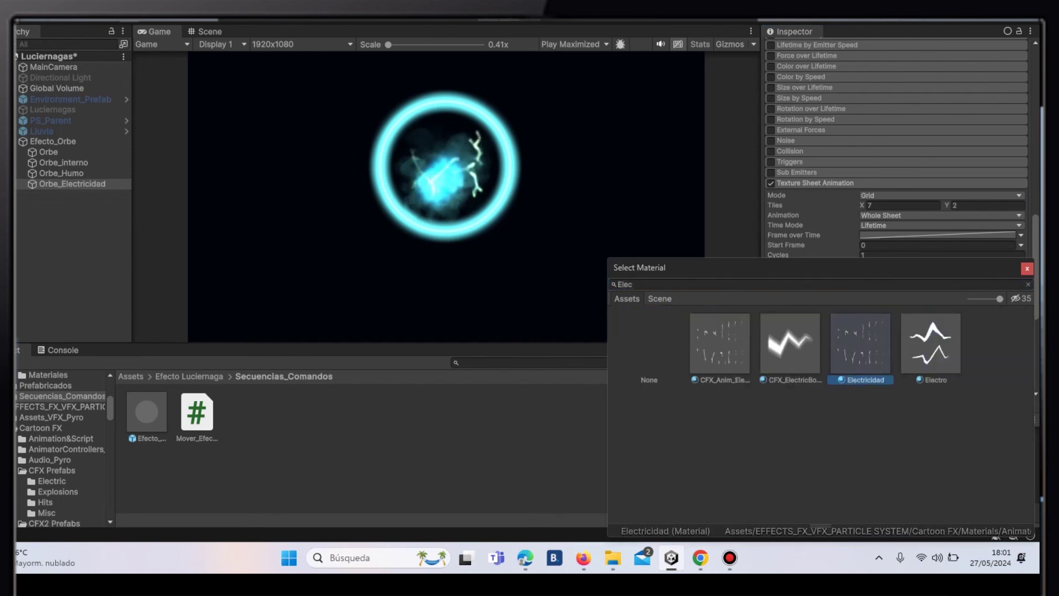
{"action": "left_click", "coordinate": [1027, 268]}
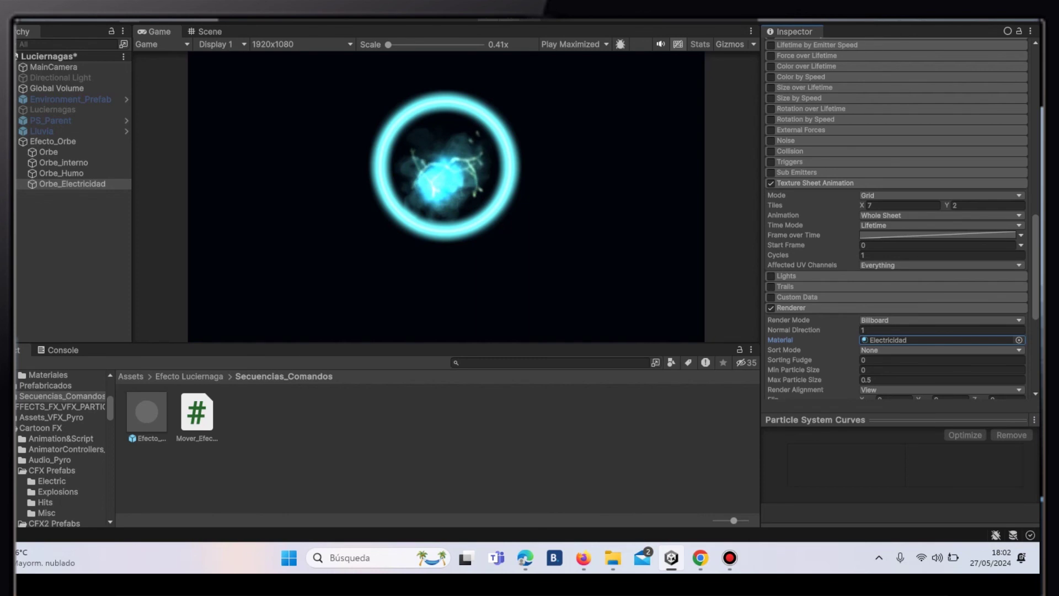
Create a new Sphere object as a child of Efecto_Orbe.
{"action": "right_click", "coordinate": [51, 141]}
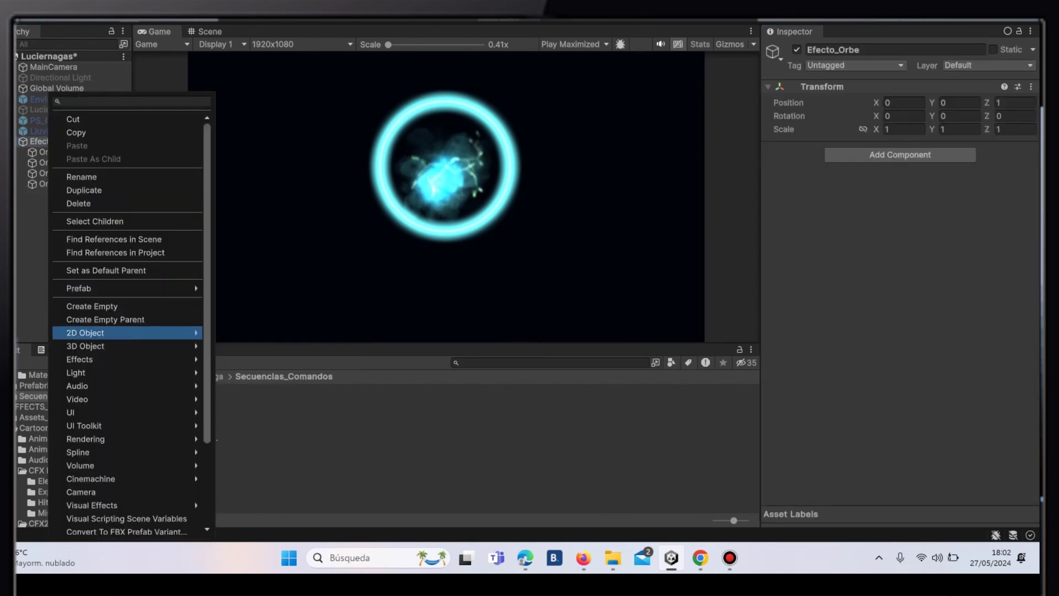
{"action": "mouse_move", "coordinate": [110, 346]}
{"action": "left_click", "coordinate": [248, 177]}
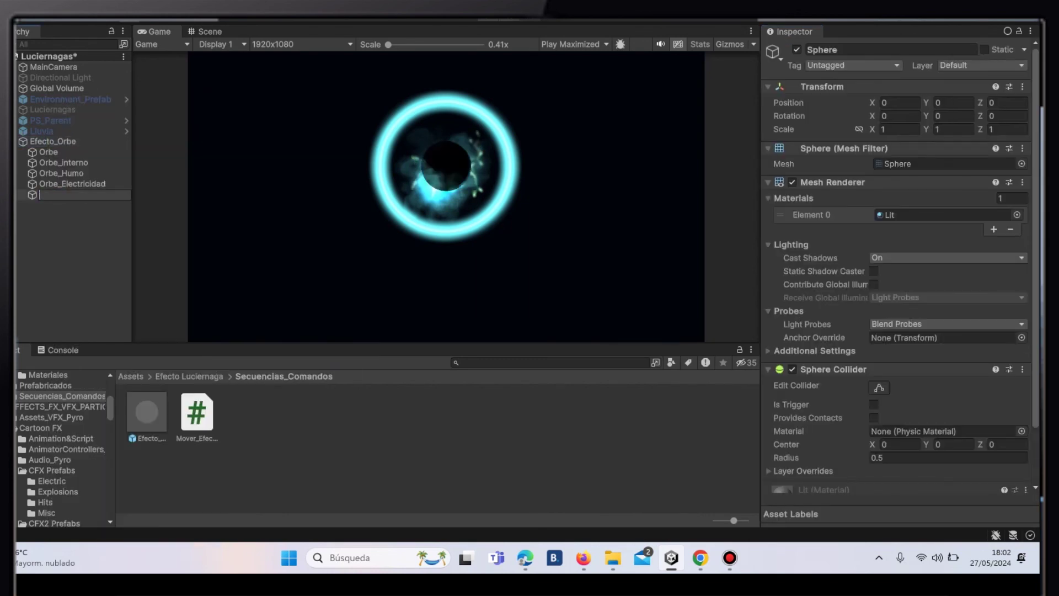
{"action": "type", "text": "Esfera"}
Apply the Esfera material to the new sphere.
{"action": "left_click", "coordinate": [1017, 214]}
{"action": "type", "text": "Esfera"}
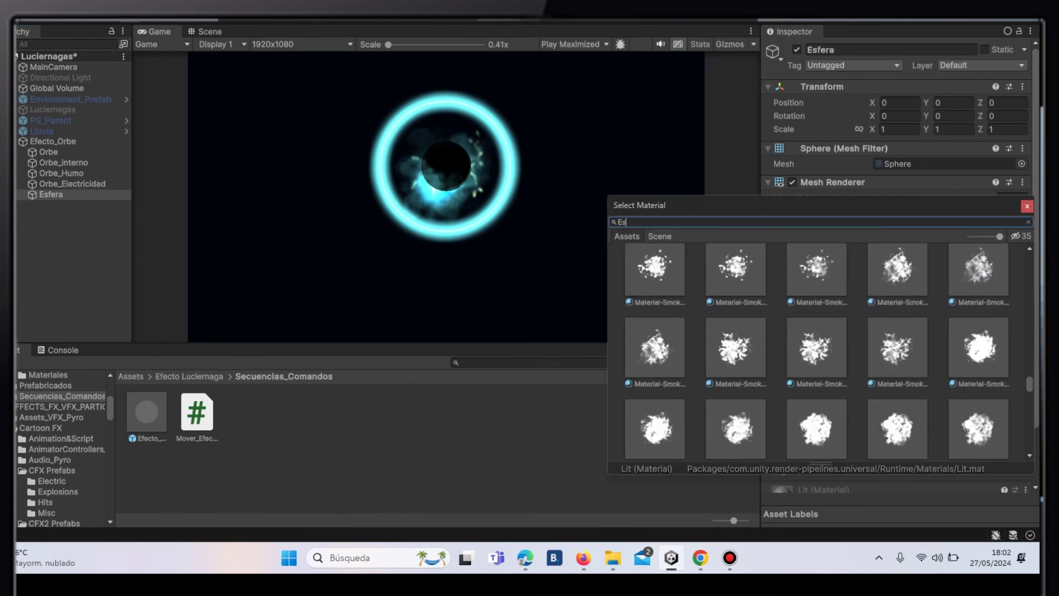
{"action": "key", "text": "Return"}
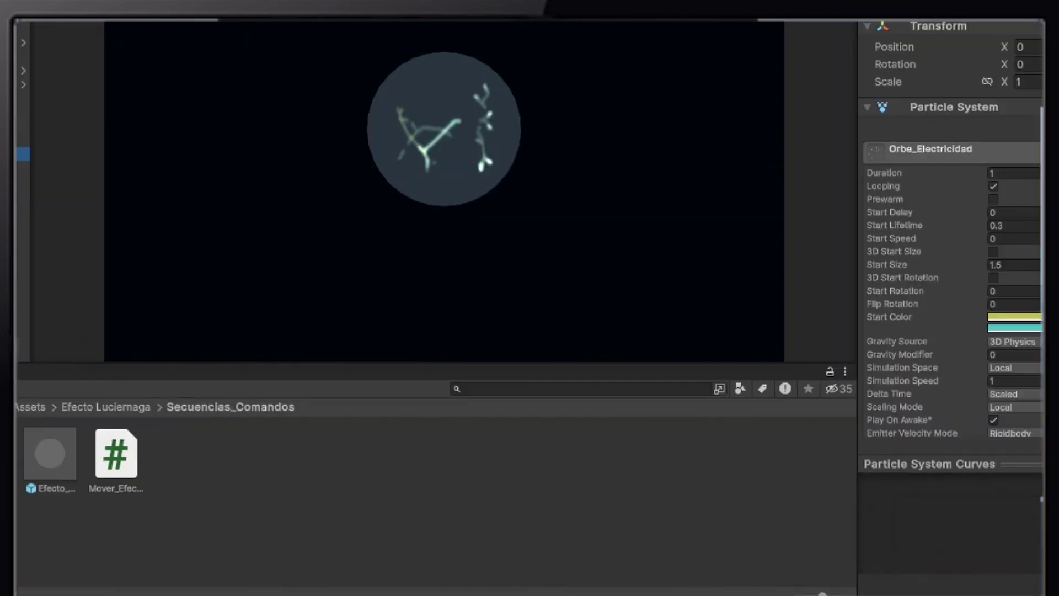
{"action": "scroll", "coordinate": [909, 223], "scroll_direction": "down", "scroll_amount": 5}
{"action": "scroll", "coordinate": [909, 223], "scroll_direction": "down", "scroll_amount": 3}
{"action": "scroll", "coordinate": [909, 223], "scroll_direction": "down", "scroll_amount": 2}
{"action": "scroll", "coordinate": [909, 223], "scroll_direction": "down", "scroll_amount": 1}
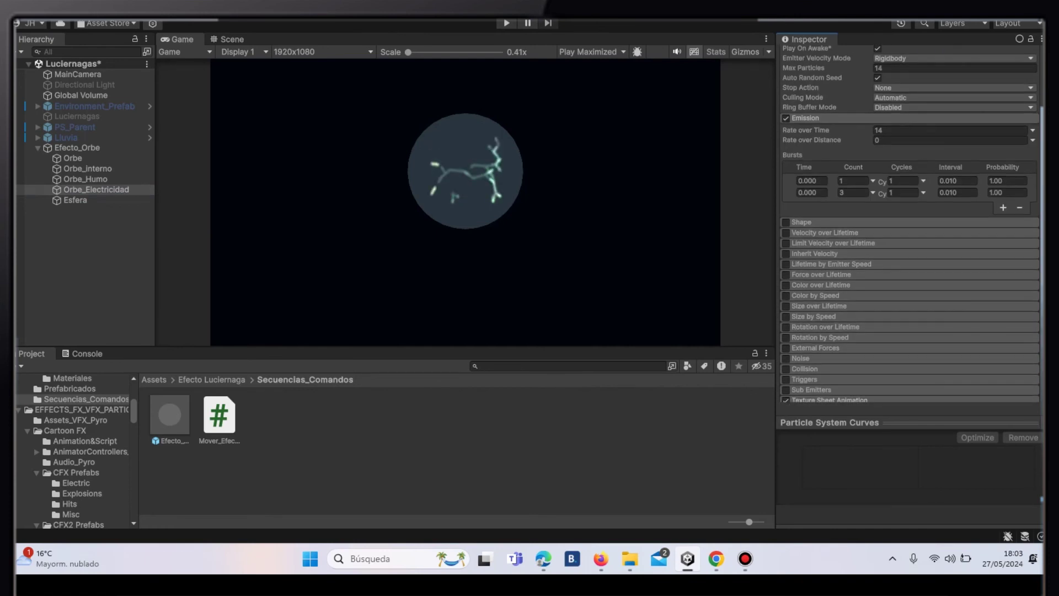
Enable Rotation by Speed with Angular Velocity random between 45 and -45, then play the scene.
{"action": "left_click", "coordinate": [785, 337]}
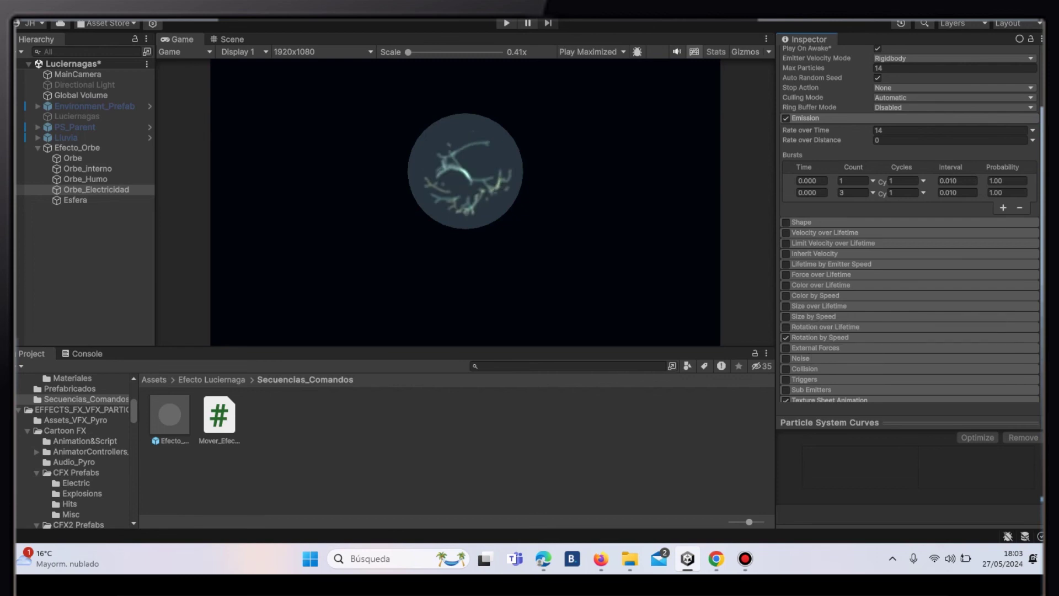
{"action": "left_click", "coordinate": [819, 337]}
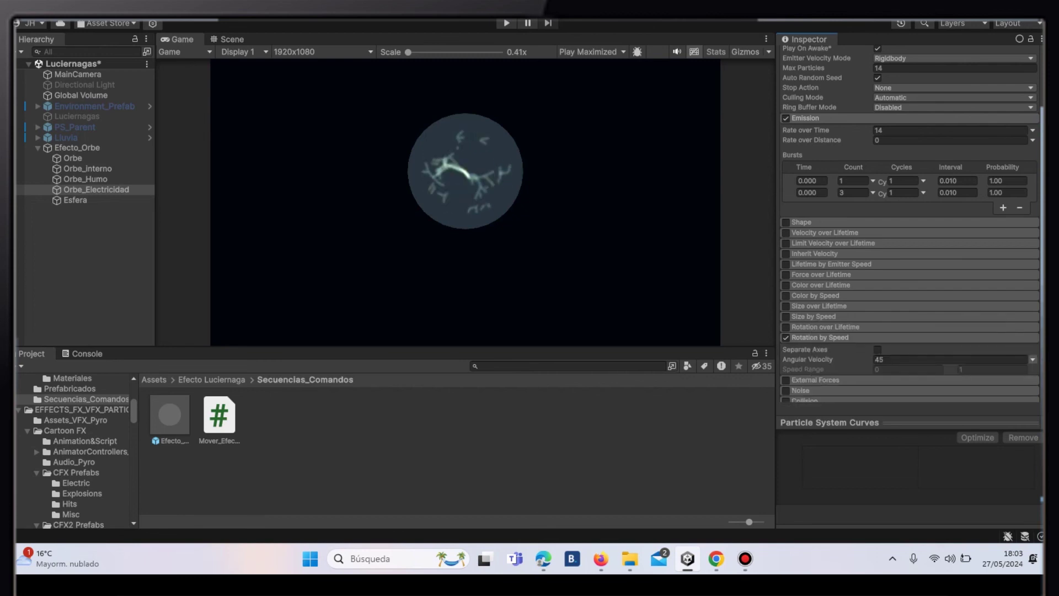
{"action": "left_click", "coordinate": [1033, 359]}
{"action": "left_click", "coordinate": [968, 400]}
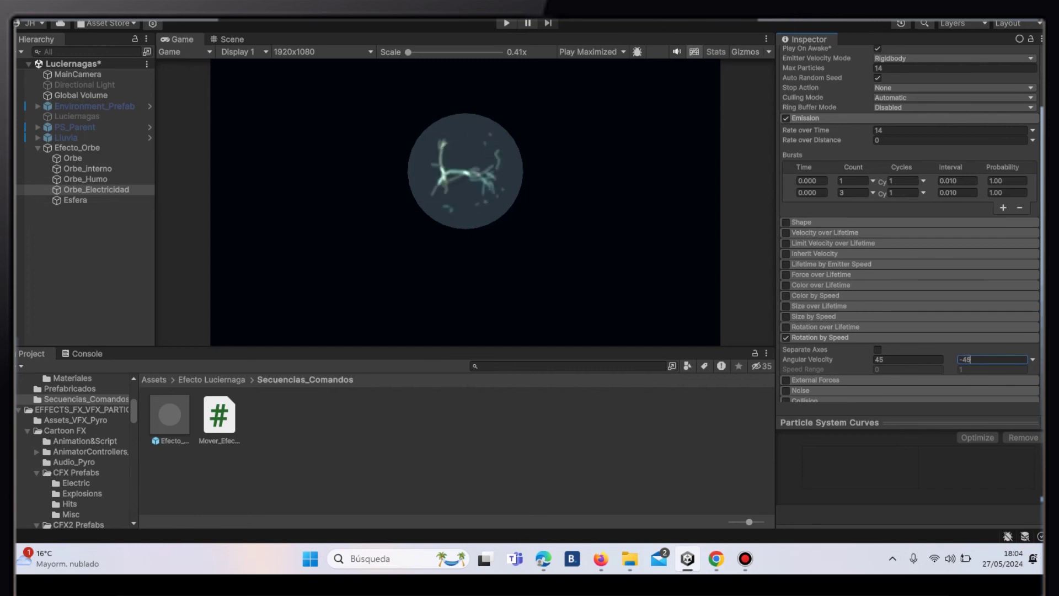
{"action": "left_click", "coordinate": [506, 24]}
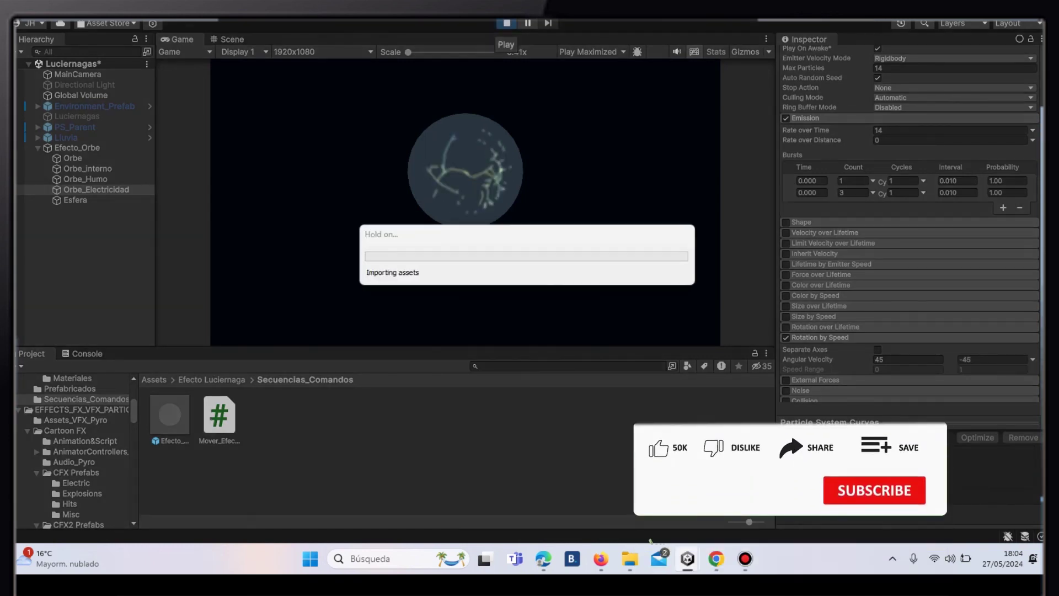